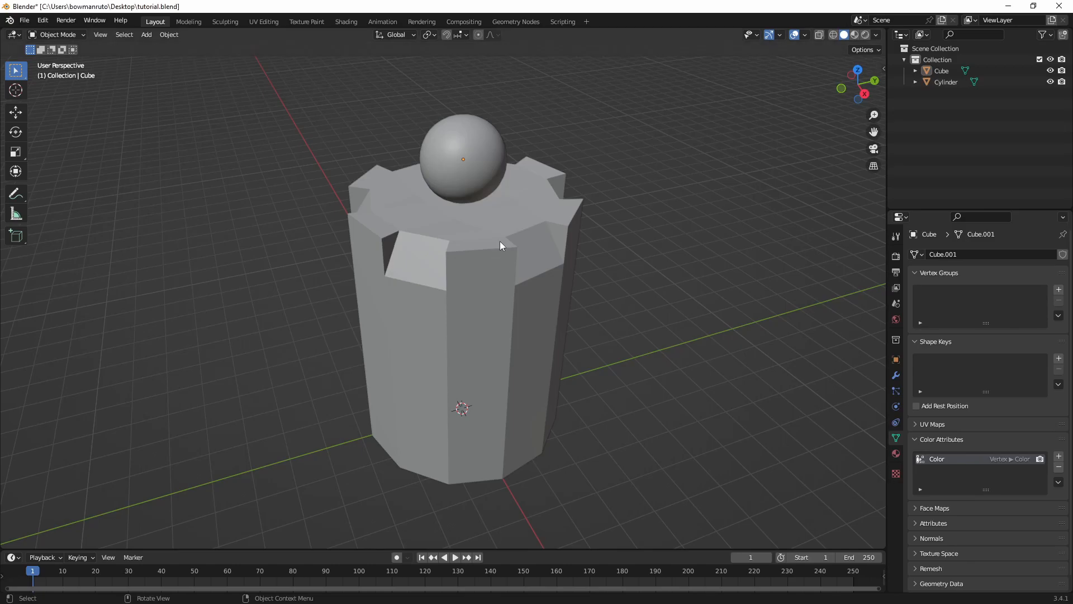
Select the cylinder and inspect its mesh and UV layout in the UV Editing workspace, returning to the Layout workspace.
{"action": "left_click", "coordinate": [534, 246]}
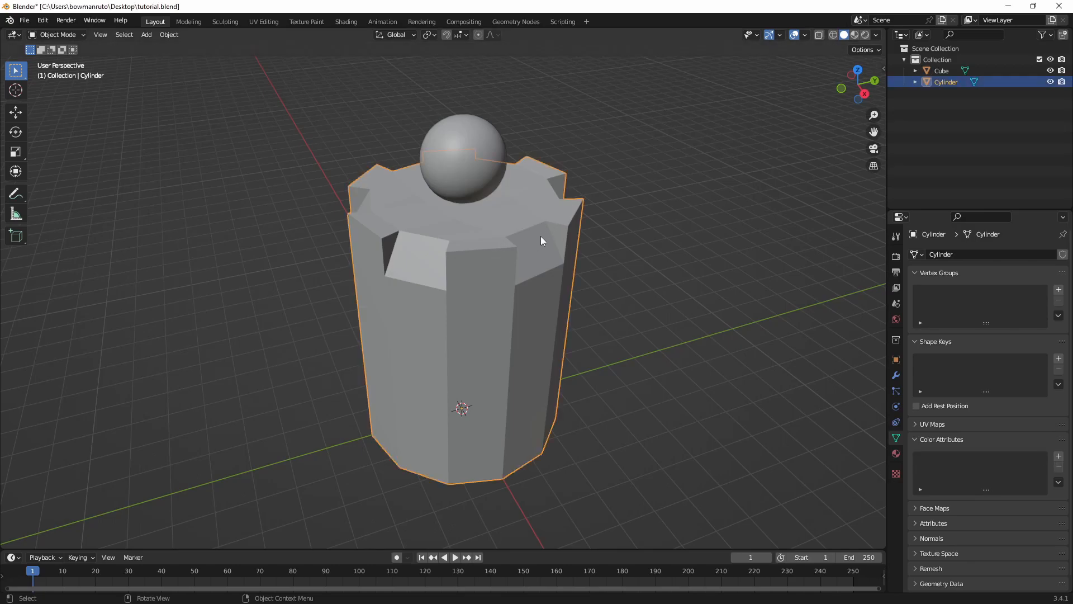
{"action": "key", "text": "Tab"}
{"action": "middle_click_drag", "start_coordinate": [466, 290], "coordinate": [548, 214]}
{"action": "key", "text": "Tab"}
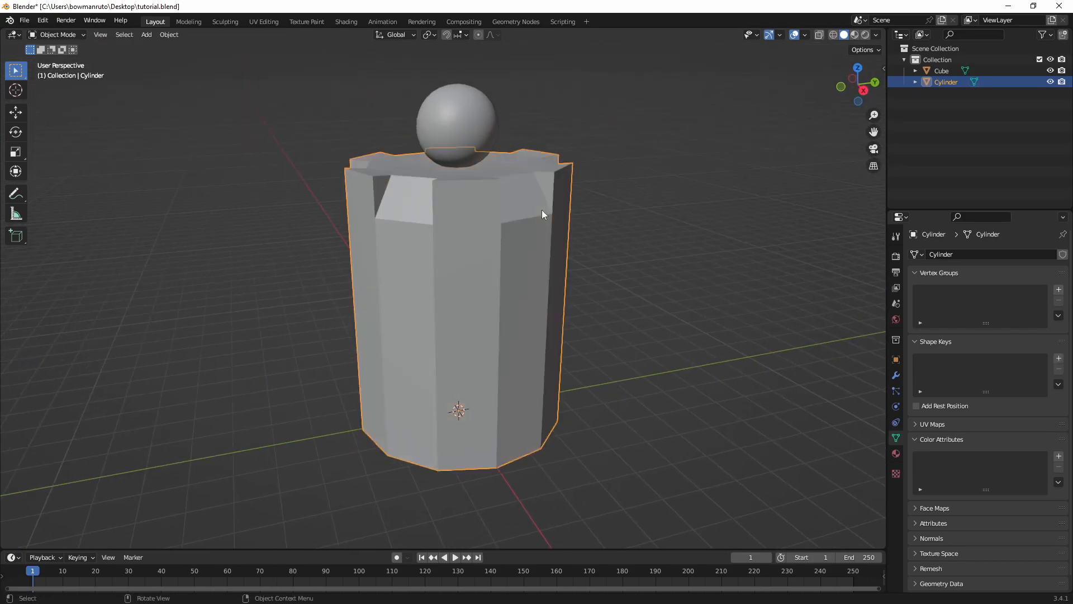
{"action": "left_click", "coordinate": [271, 22]}
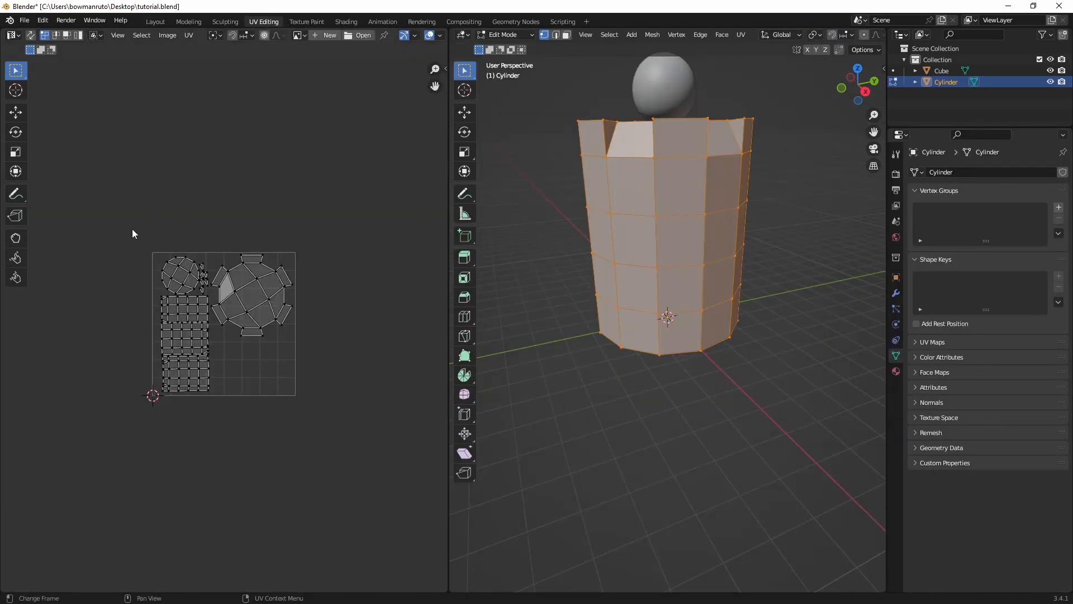
{"action": "left_click", "coordinate": [159, 21]}
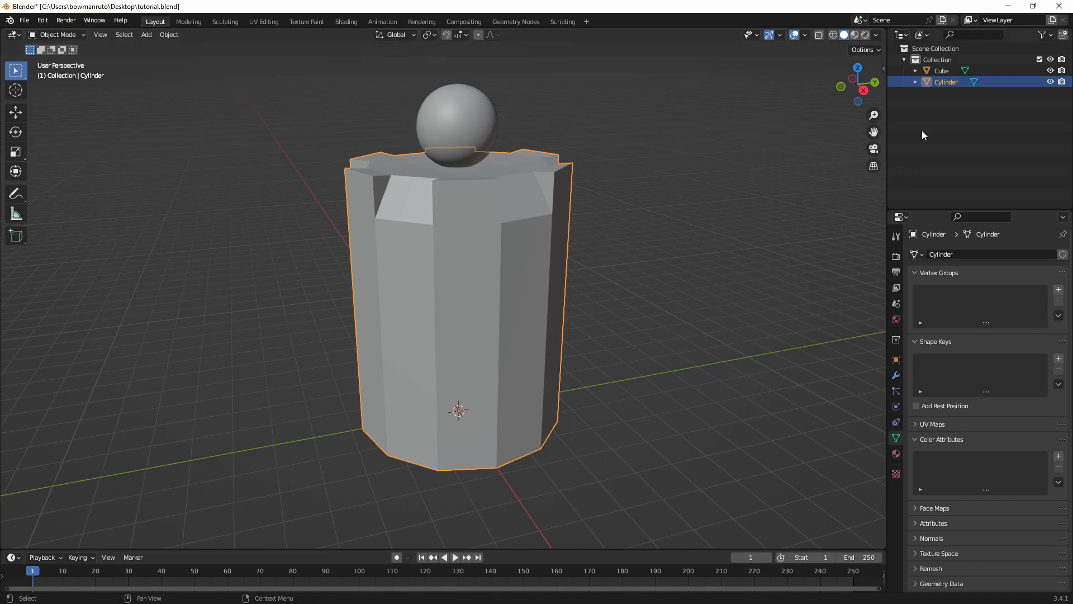
Duplicate the collection that contains the sphere and the cylinder.
{"action": "left_click", "coordinate": [956, 59]}
{"action": "left_click", "coordinate": [905, 59]}
{"action": "right_click", "coordinate": [927, 60]}
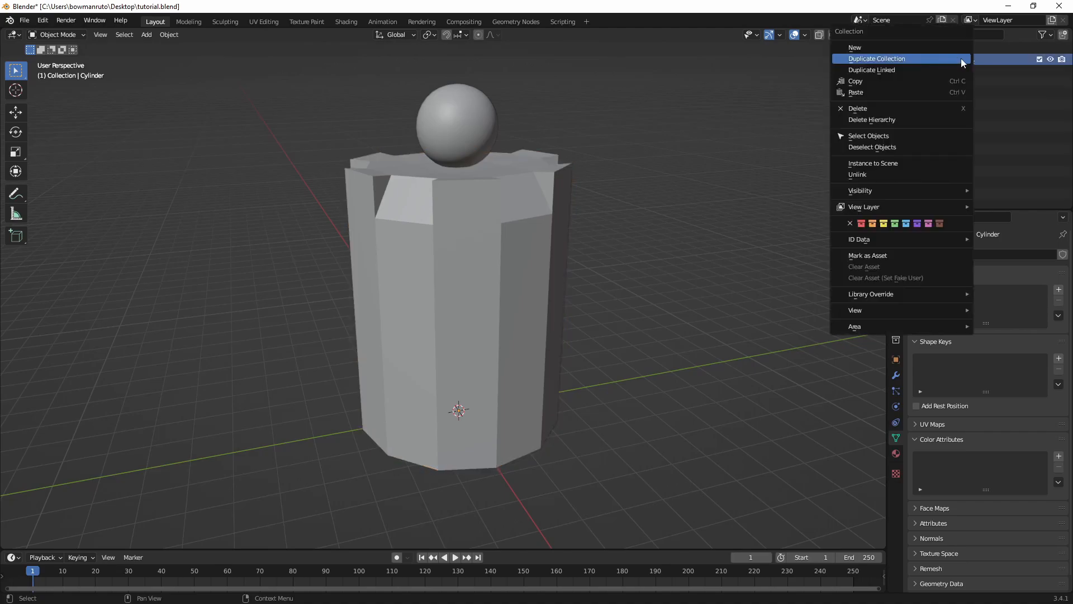
{"action": "left_click", "coordinate": [925, 58]}
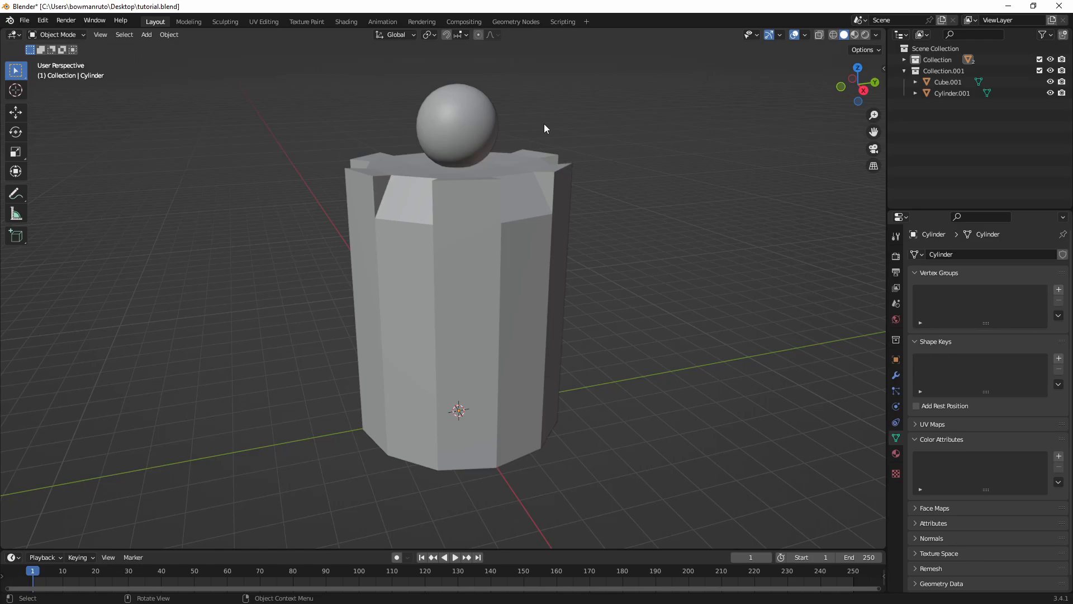
Join the duplicated objects Cylinder.001 and Cube.001 into one mesh, with Cube.001 as the active object.
{"action": "left_click", "coordinate": [958, 92]}
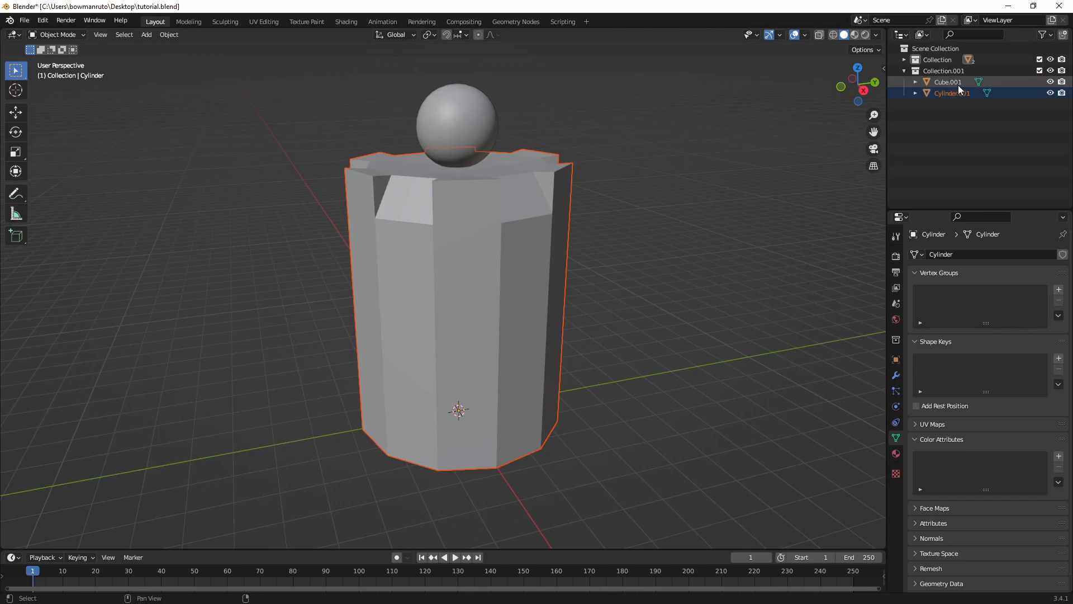
{"action": "left_click", "coordinate": [959, 85]}
{"action": "left_click", "coordinate": [961, 91], "text": "ctrl"}
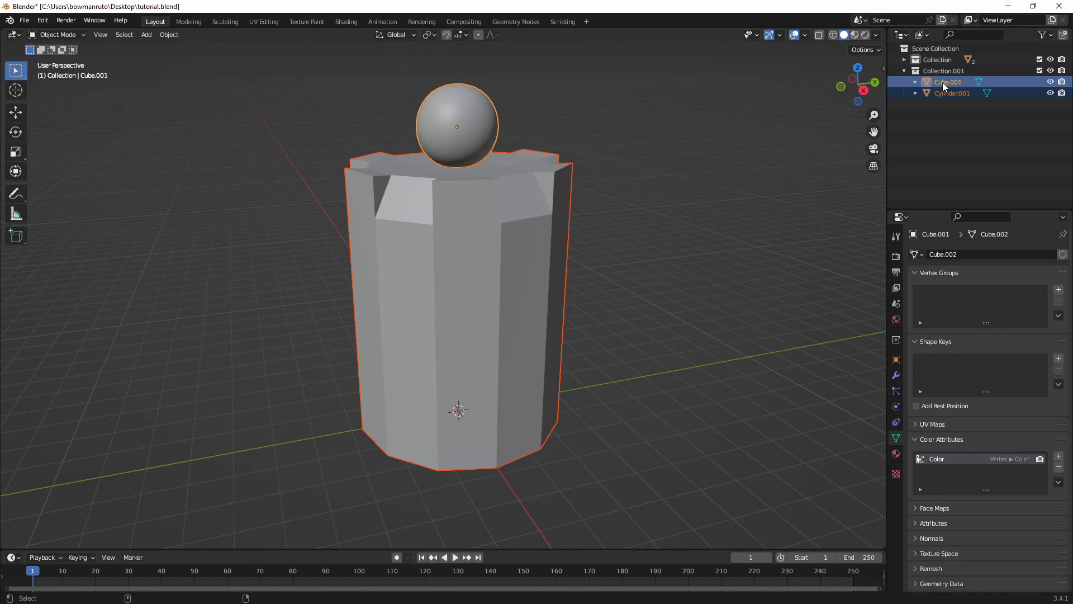
{"action": "middle_click_drag", "start_coordinate": [619, 213], "coordinate": [586, 221]}
{"action": "key", "text": "ctrl+j"}
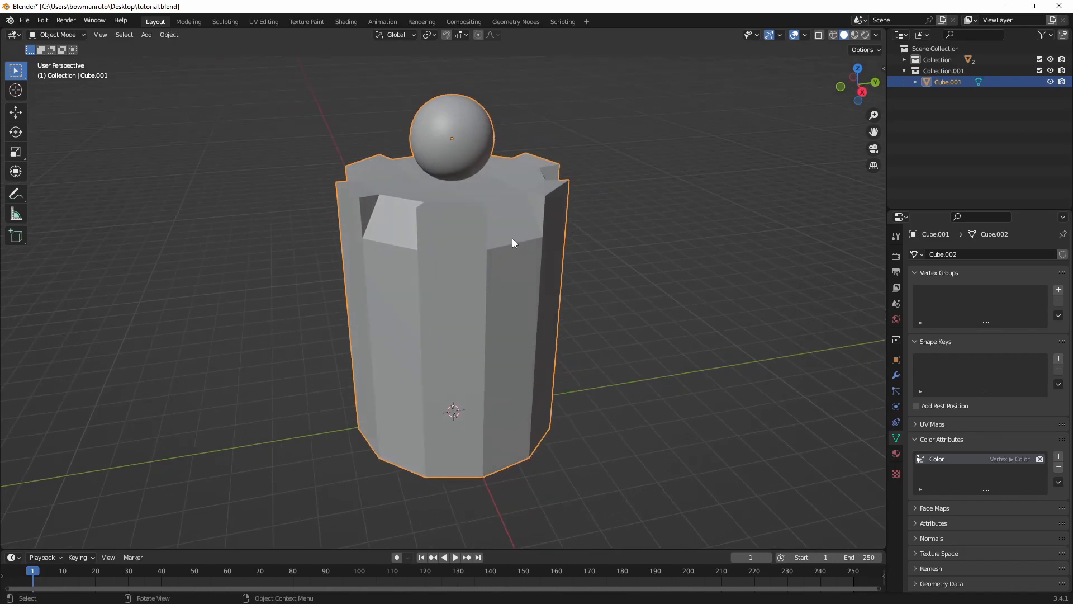
Subdivide the cylinder part of the joined mesh repeatedly in Edit Mode until its vertices are densely packed.
{"action": "key", "text": "Tab"}
{"action": "middle_click_drag", "start_coordinate": [516, 250], "coordinate": [519, 241]}
{"action": "right_click", "coordinate": [508, 219]}
{"action": "left_click", "coordinate": [508, 218]}
{"action": "right_click", "coordinate": [515, 219]}
{"action": "left_click", "coordinate": [515, 218]}
{"action": "right_click", "coordinate": [516, 220]}
{"action": "left_click", "coordinate": [516, 220]}
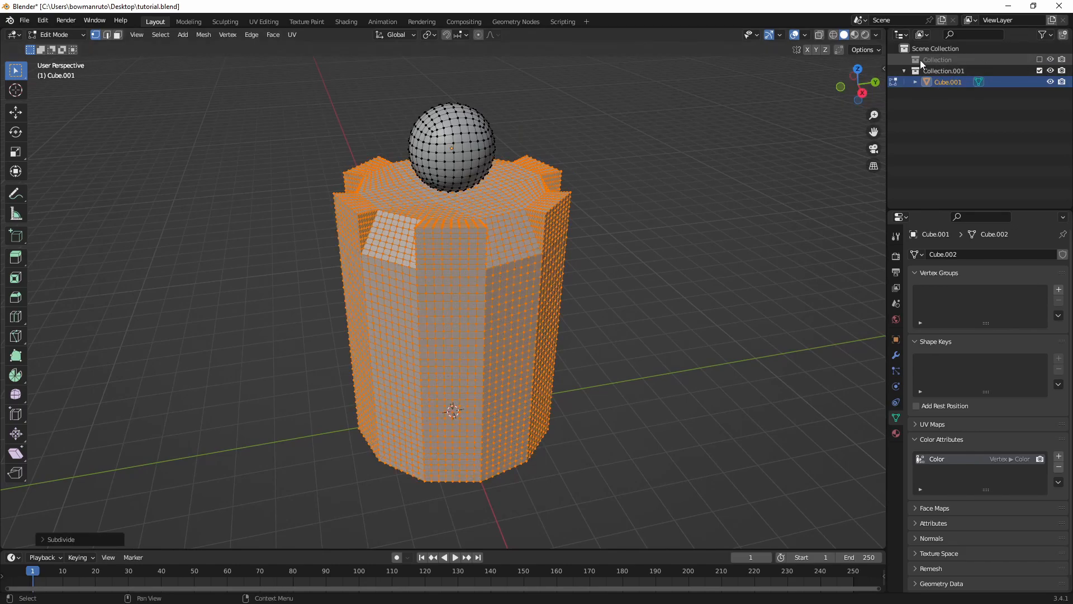
{"action": "right_click", "coordinate": [493, 200]}
{"action": "left_click", "coordinate": [494, 199]}
{"action": "right_click", "coordinate": [501, 189]}
{"action": "left_click", "coordinate": [499, 189]}
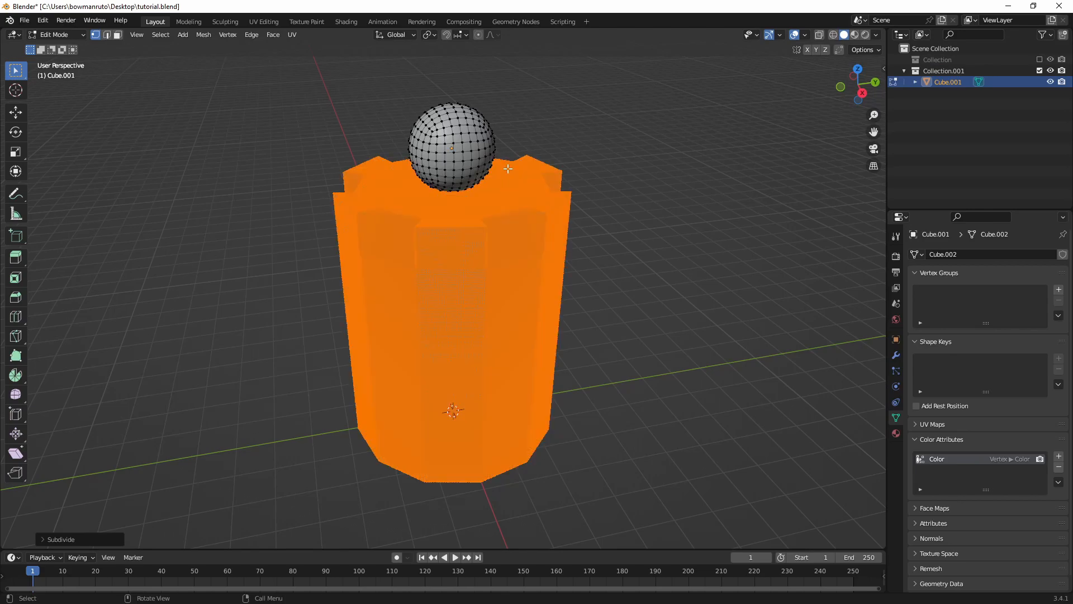
Examine the vertex density of the subdivided cylinder from several angles and close up.
{"action": "right_click", "coordinate": [508, 168]}
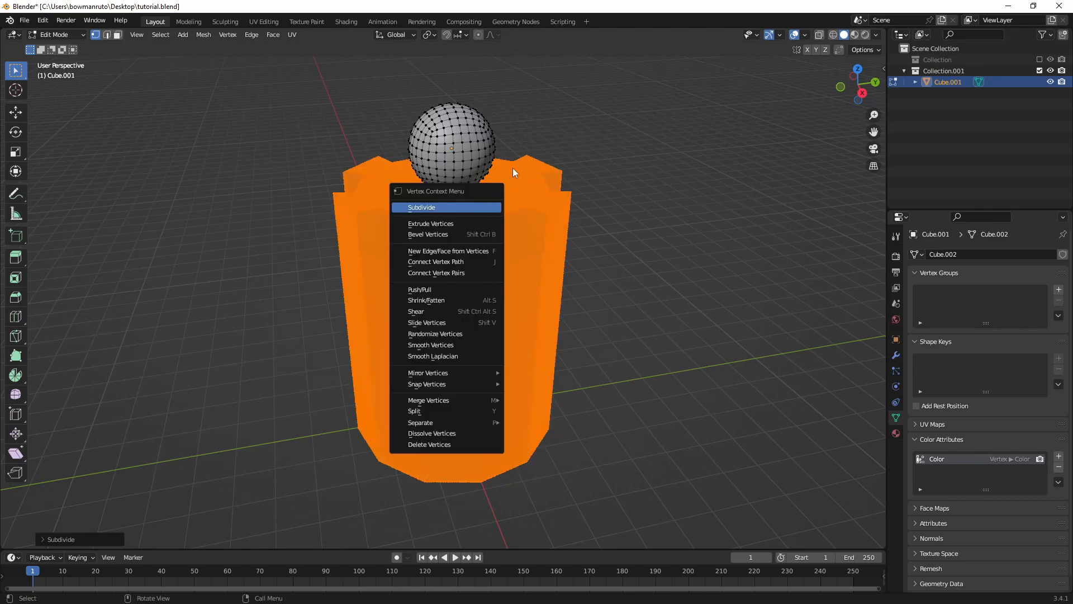
{"action": "middle_click_drag", "start_coordinate": [597, 118], "coordinate": [493, 192]}
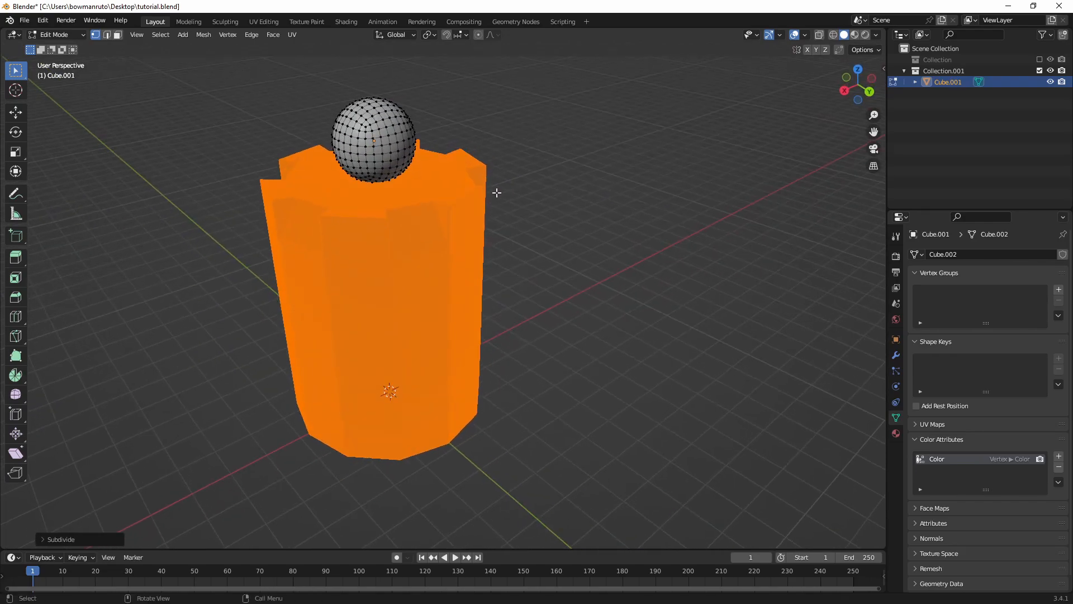
{"action": "scroll", "coordinate": [498, 193], "scroll_direction": "up", "scroll_amount": 5}
{"action": "scroll", "coordinate": [508, 179], "scroll_direction": "down", "scroll_amount": 4}
{"action": "scroll", "coordinate": [508, 175], "scroll_direction": "up", "scroll_amount": 2}
{"action": "scroll", "coordinate": [525, 162], "scroll_direction": "up", "scroll_amount": 2}
{"action": "scroll", "coordinate": [525, 160], "scroll_direction": "down", "scroll_amount": 4}
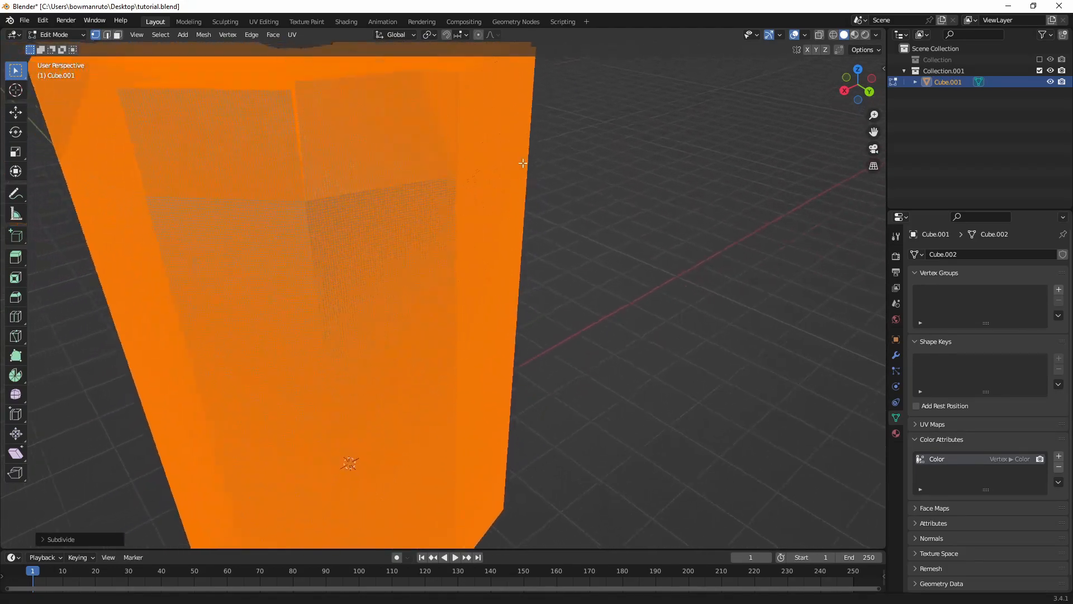
{"action": "right_click", "coordinate": [432, 173]}
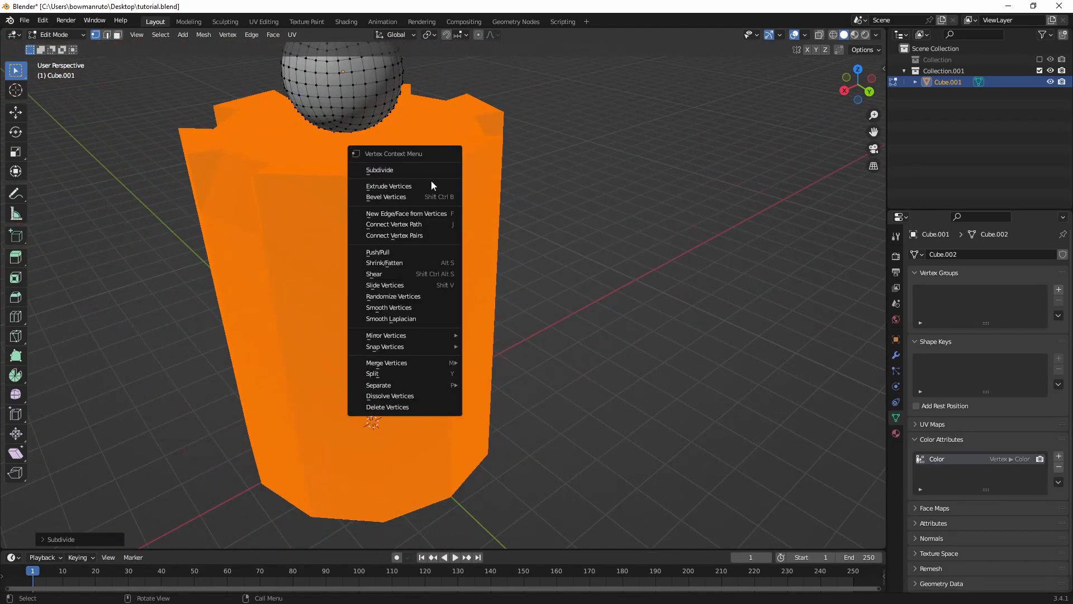
{"action": "left_click", "coordinate": [544, 156]}
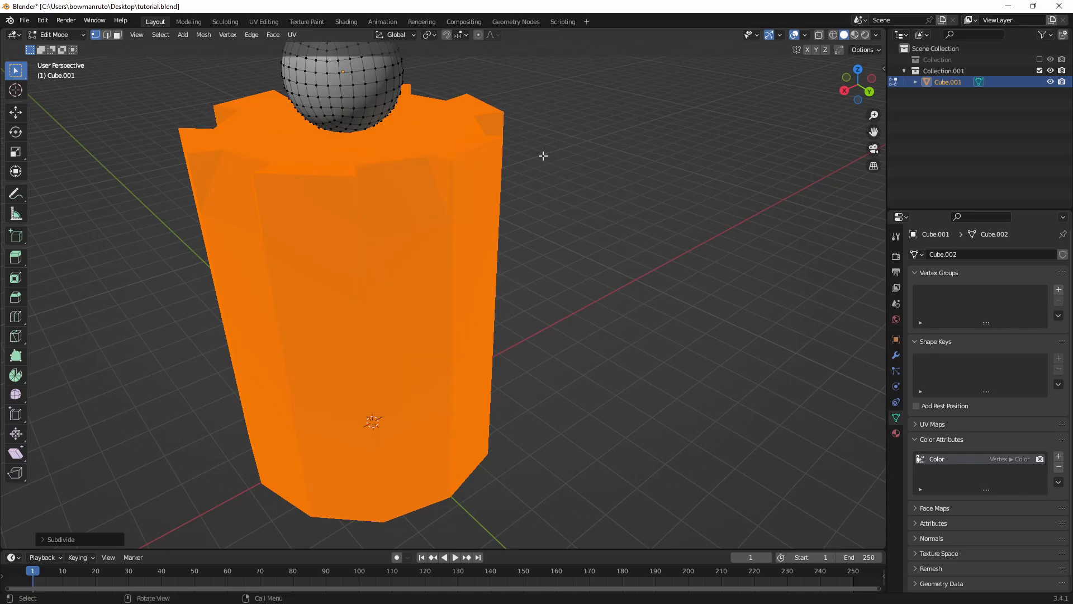
{"action": "middle_click_drag", "start_coordinate": [543, 156], "coordinate": [578, 180]}
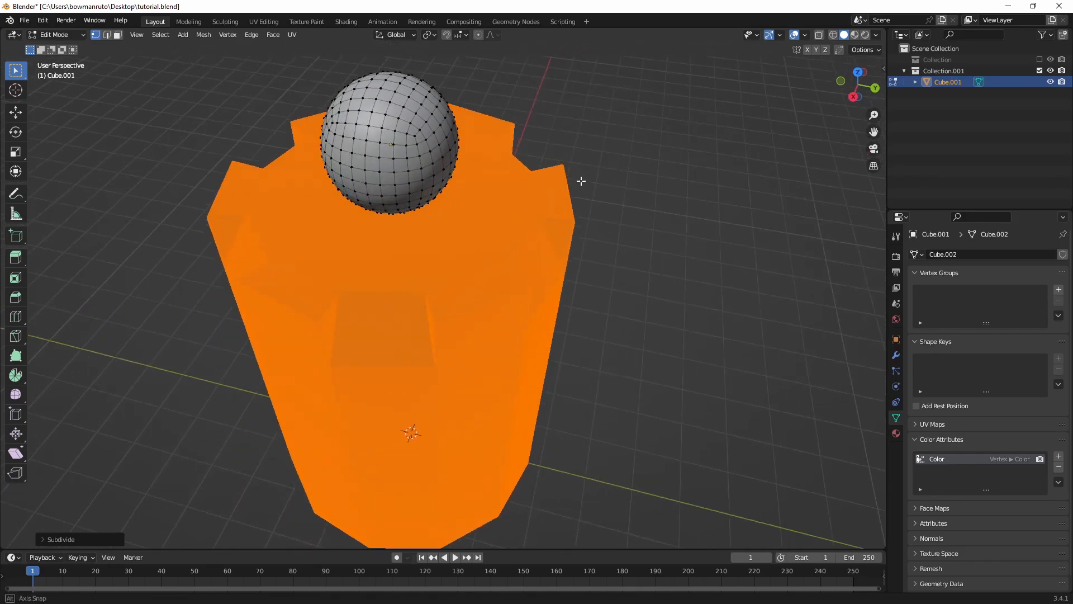
{"action": "scroll", "coordinate": [589, 175], "scroll_direction": "up", "scroll_amount": 8}
{"action": "scroll", "coordinate": [607, 162], "scroll_direction": "down", "scroll_amount": 8}
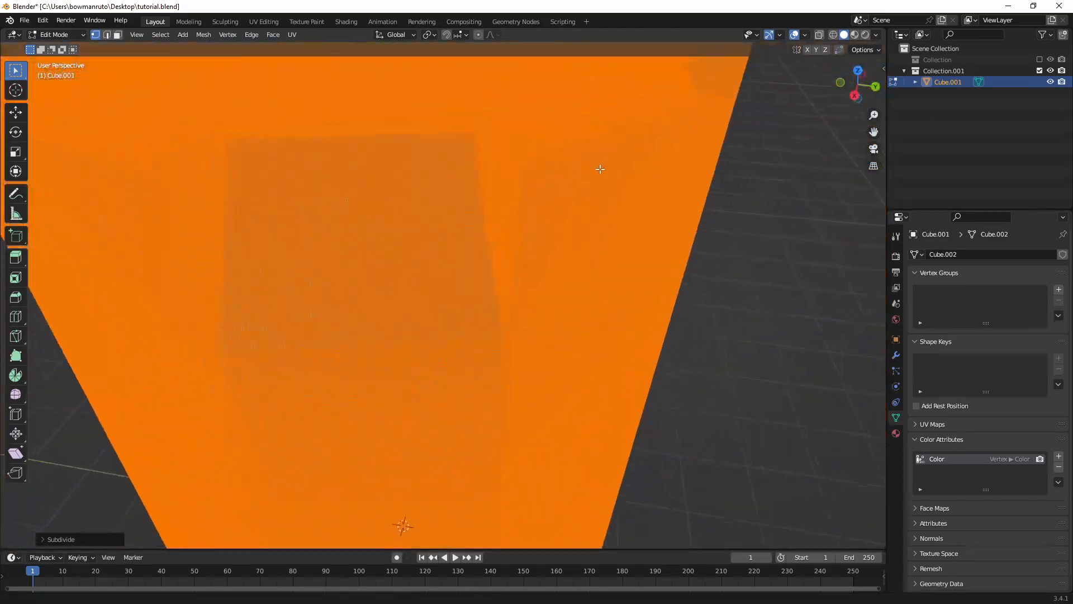
{"action": "middle_click_drag", "start_coordinate": [546, 221], "coordinate": [528, 237]}
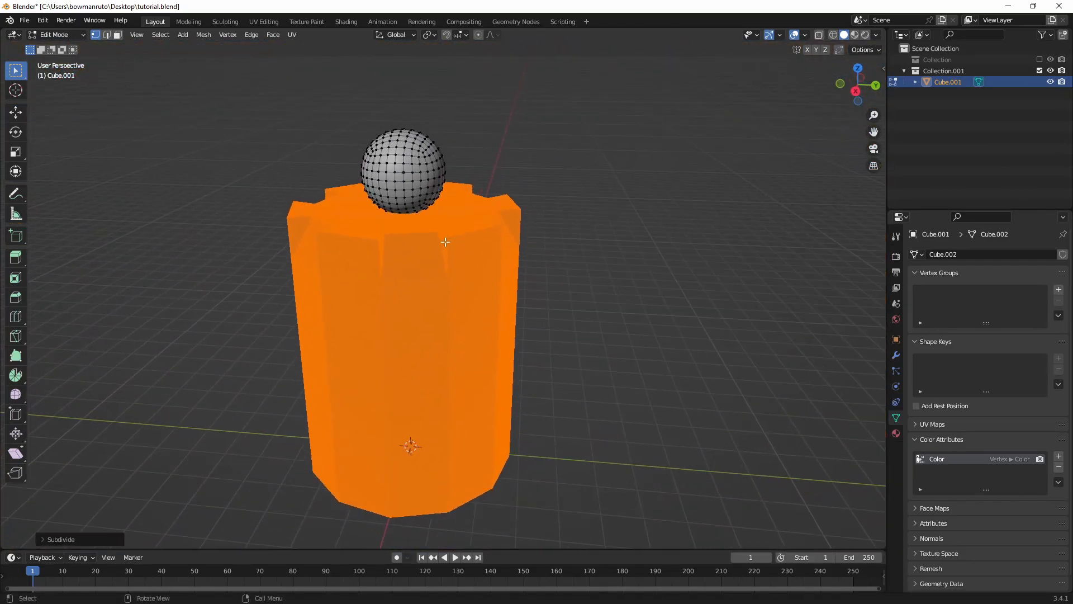
Deselect the cylinder, select all linked vertices of the sphere and subdivide them repeatedly.
{"action": "key", "text": "alt+a"}
{"action": "left_click", "coordinate": [427, 171]}
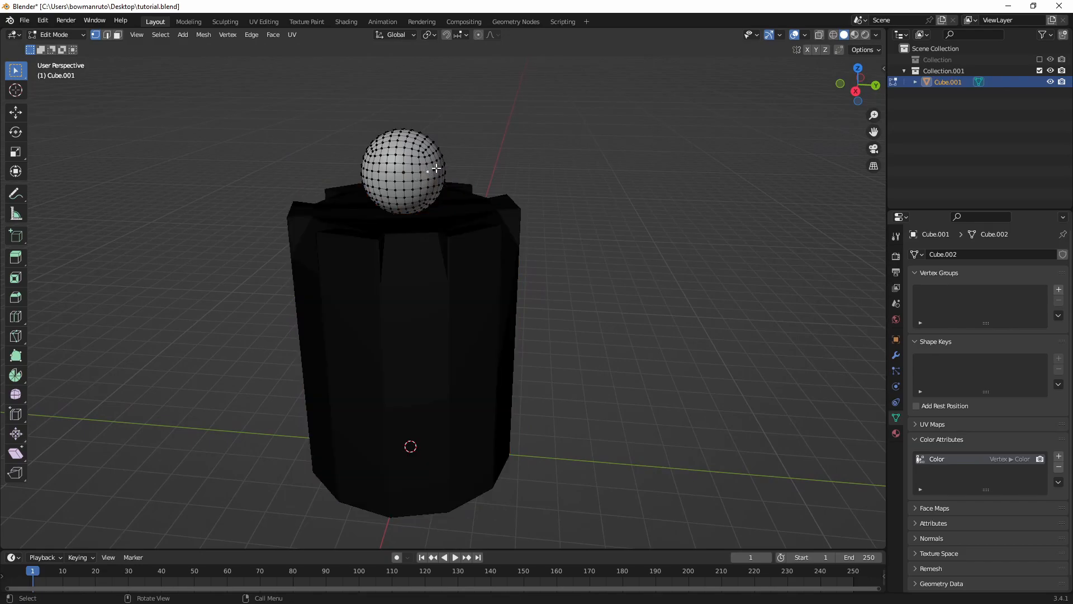
{"action": "key", "text": "l"}
{"action": "right_click", "coordinate": [434, 163]}
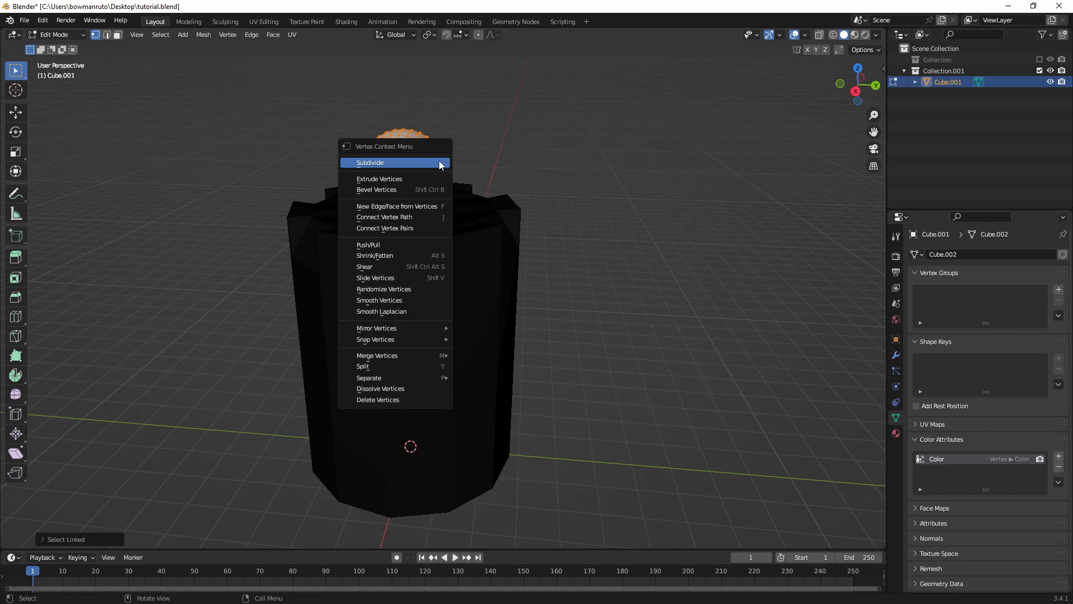
{"action": "left_click", "coordinate": [442, 162]}
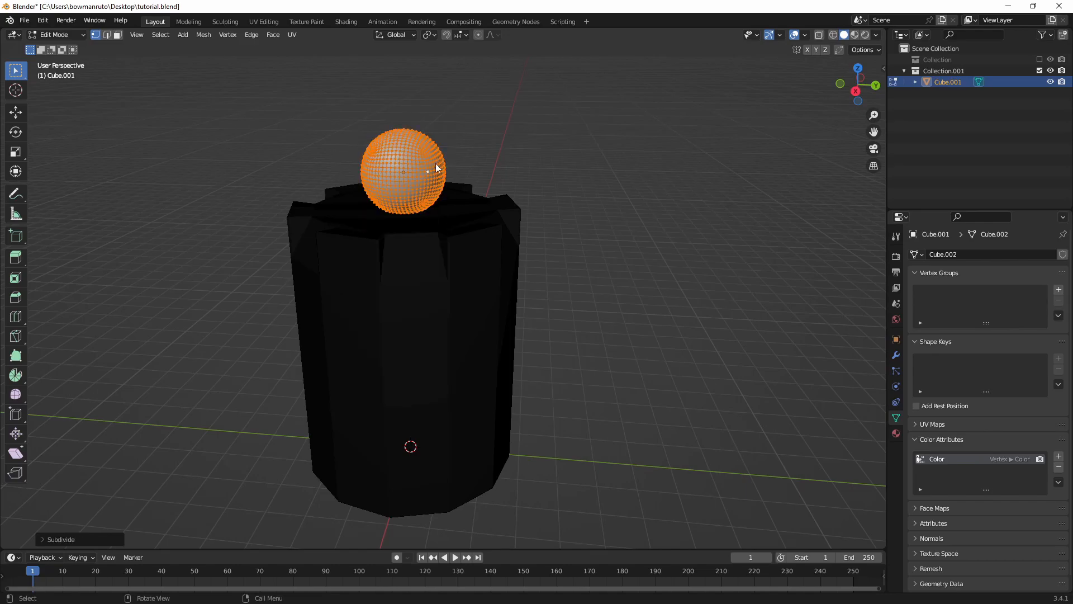
{"action": "right_click", "coordinate": [442, 164]}
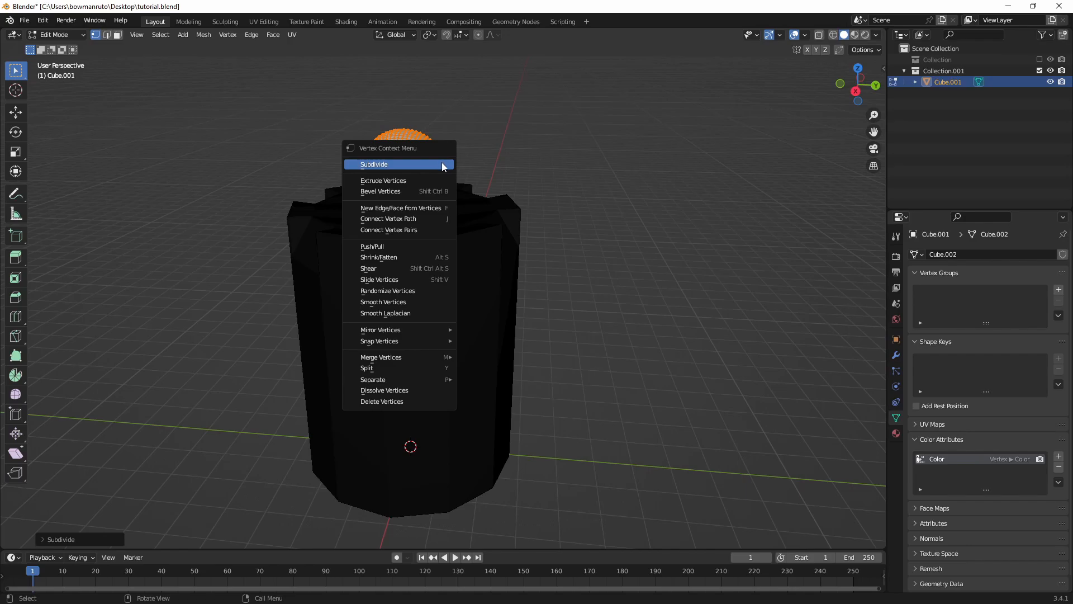
{"action": "left_click", "coordinate": [442, 163]}
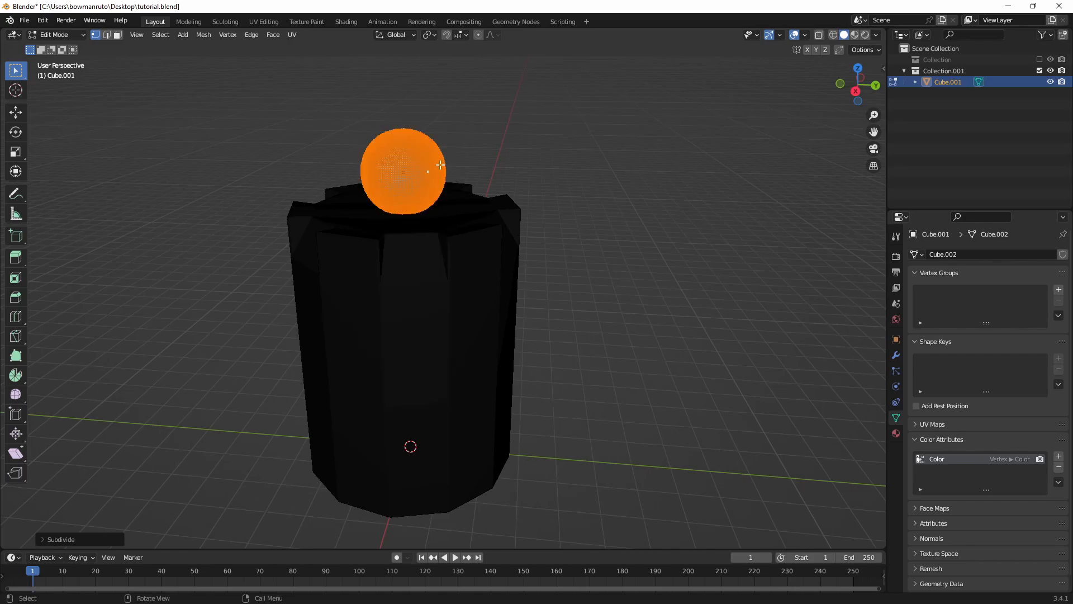
{"action": "right_click", "coordinate": [441, 163]}
{"action": "middle_click_drag", "start_coordinate": [539, 151], "coordinate": [535, 158]}
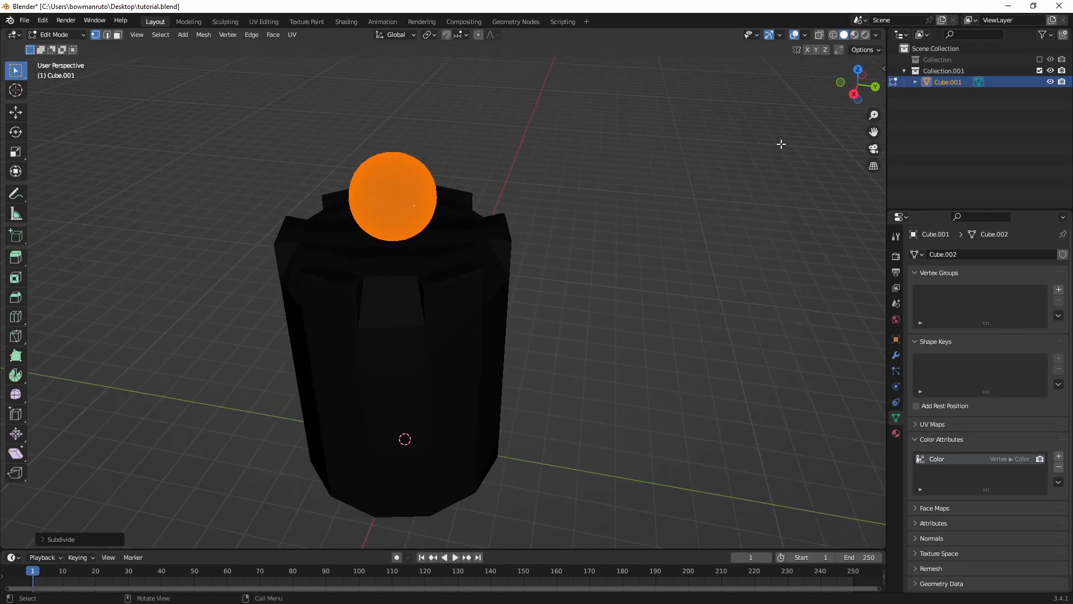
Switch the joined mesh to the Sculpting workspace and remove its existing color attribute.
{"action": "key", "text": "Tab"}
{"action": "left_click", "coordinate": [226, 21]}
{"action": "middle_click_drag", "start_coordinate": [711, 164], "coordinate": [688, 167]}
{"action": "left_click", "coordinate": [896, 335]}
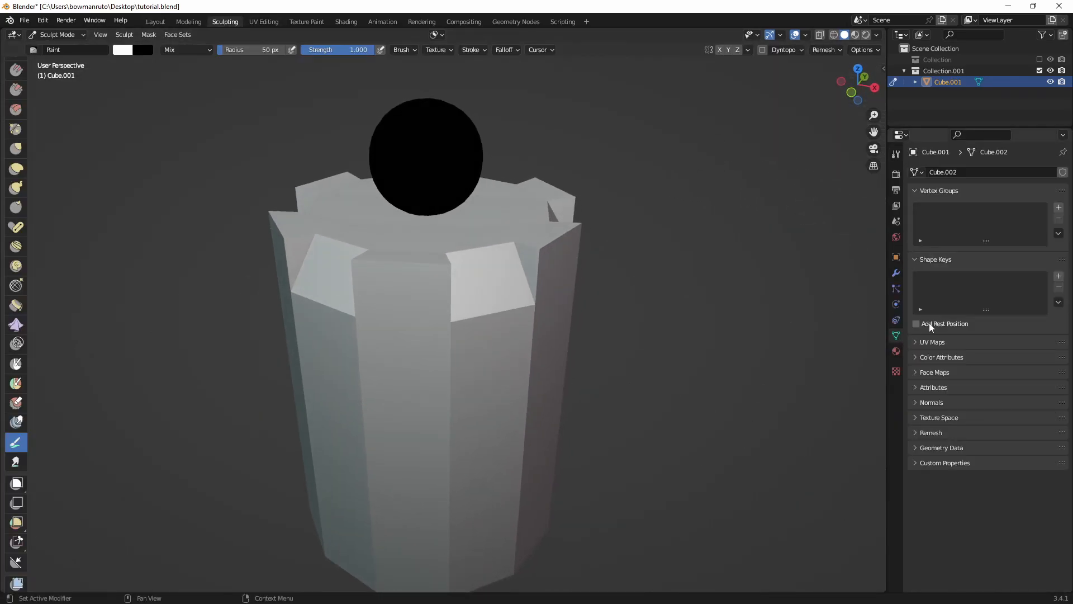
{"action": "left_click", "coordinate": [950, 375]}
{"action": "left_click", "coordinate": [953, 373]}
{"action": "left_click", "coordinate": [956, 359]}
{"action": "left_click", "coordinate": [1060, 385]}
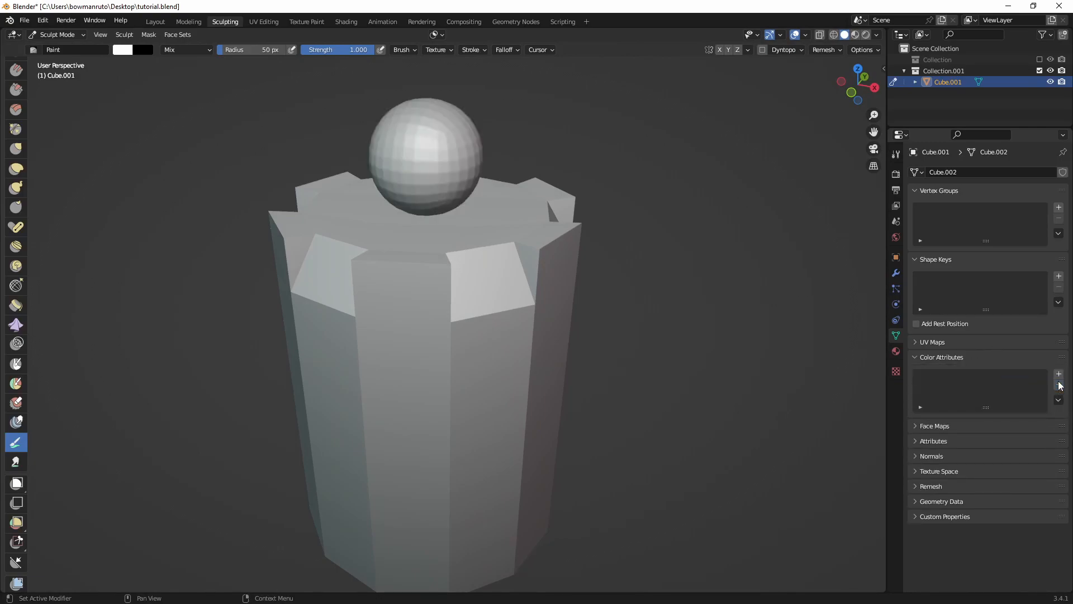
Add a color attribute named Color with Vertex domain, Color data type and a black fill.
{"action": "mouse_move", "coordinate": [762, 248]}
{"action": "middle_mouse_down"}
{"action": "mouse_move", "coordinate": [663, 264]}
{"action": "mouse_move", "coordinate": [671, 280]}
{"action": "middle_mouse_up"}
{"action": "middle_click_drag", "start_coordinate": [733, 305], "coordinate": [766, 270]}
{"action": "middle_click_drag", "start_coordinate": [702, 252], "coordinate": [659, 257]}
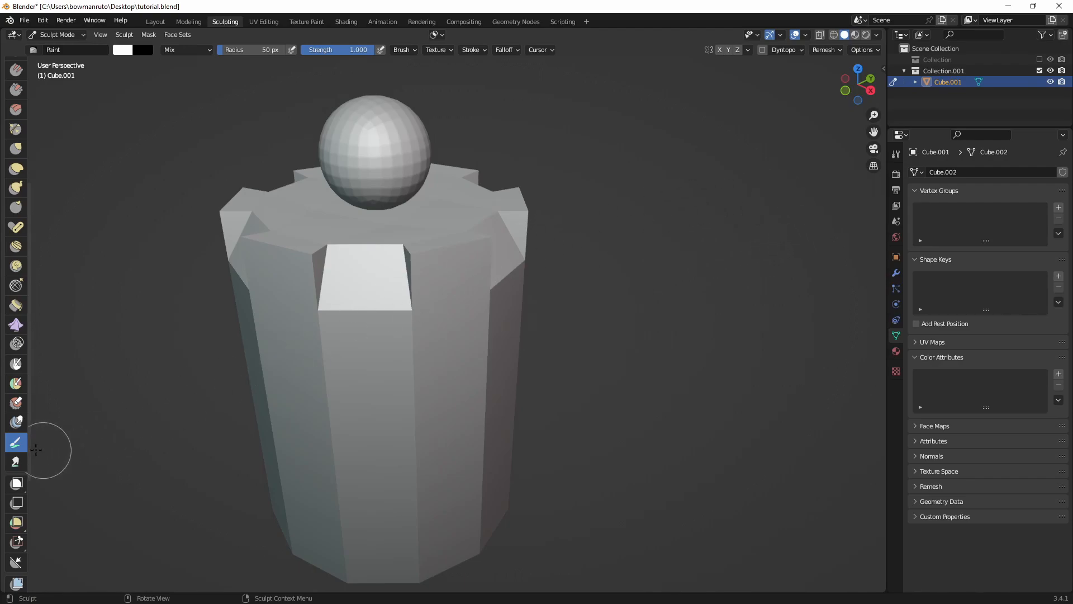
{"action": "scroll", "coordinate": [22, 425], "scroll_direction": "down", "scroll_amount": 2}
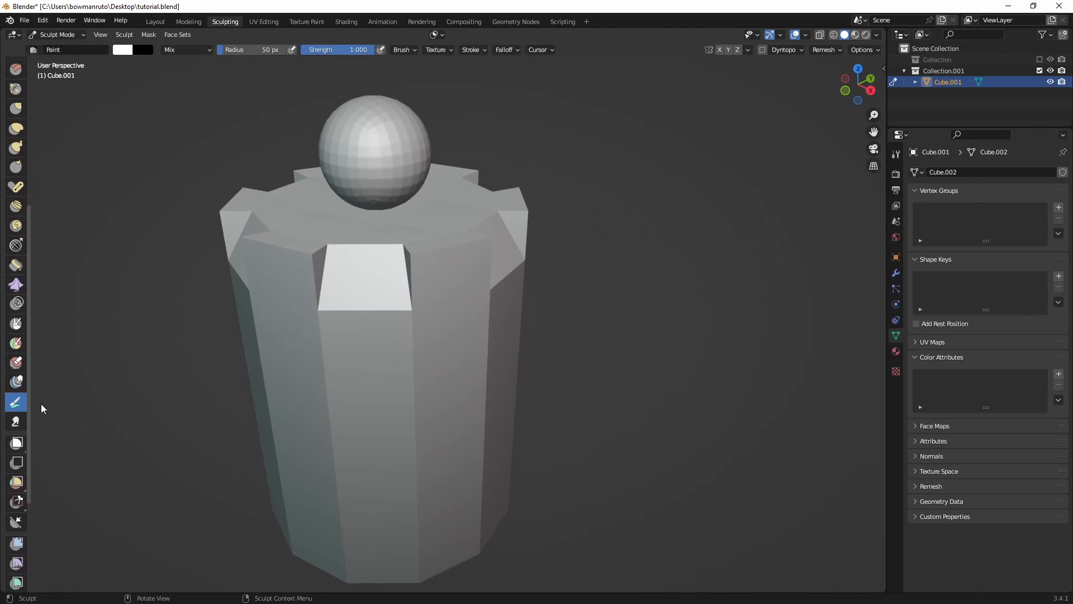
{"action": "middle_click_drag", "start_coordinate": [407, 320], "coordinate": [408, 321]}
{"action": "left_click", "coordinate": [1059, 374]}
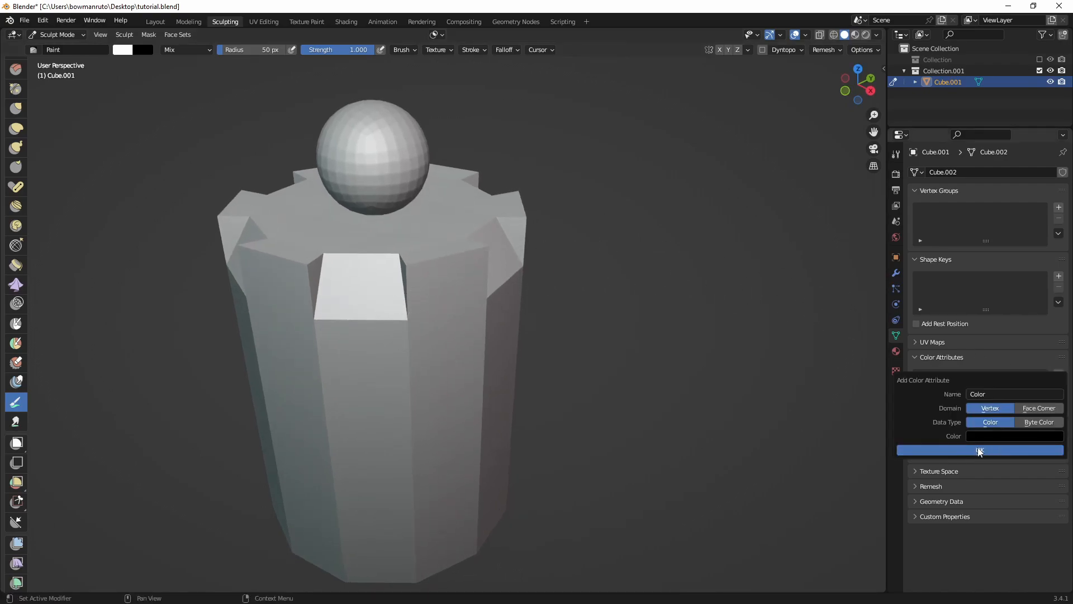
{"action": "key", "text": "Return"}
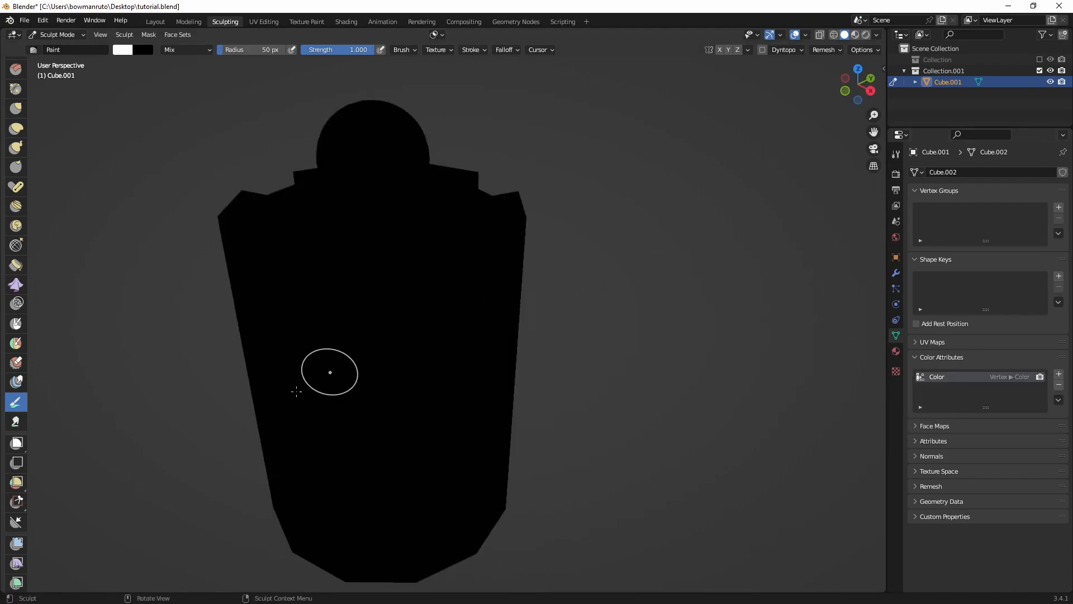
Paint white strokes over the sphere and the cylinder, raising the Paint brush's Wet Mix for the strokes on the cylinder's lower side.
{"action": "mouse_move", "coordinate": [412, 270]}
{"action": "left_mouse_down"}
{"action": "mouse_move", "coordinate": [444, 259]}
{"action": "mouse_move", "coordinate": [465, 216]}
{"action": "mouse_move", "coordinate": [380, 184]}
{"action": "mouse_move", "coordinate": [369, 386]}
{"action": "mouse_move", "coordinate": [419, 314]}
{"action": "mouse_move", "coordinate": [500, 441]}
{"action": "left_mouse_up"}
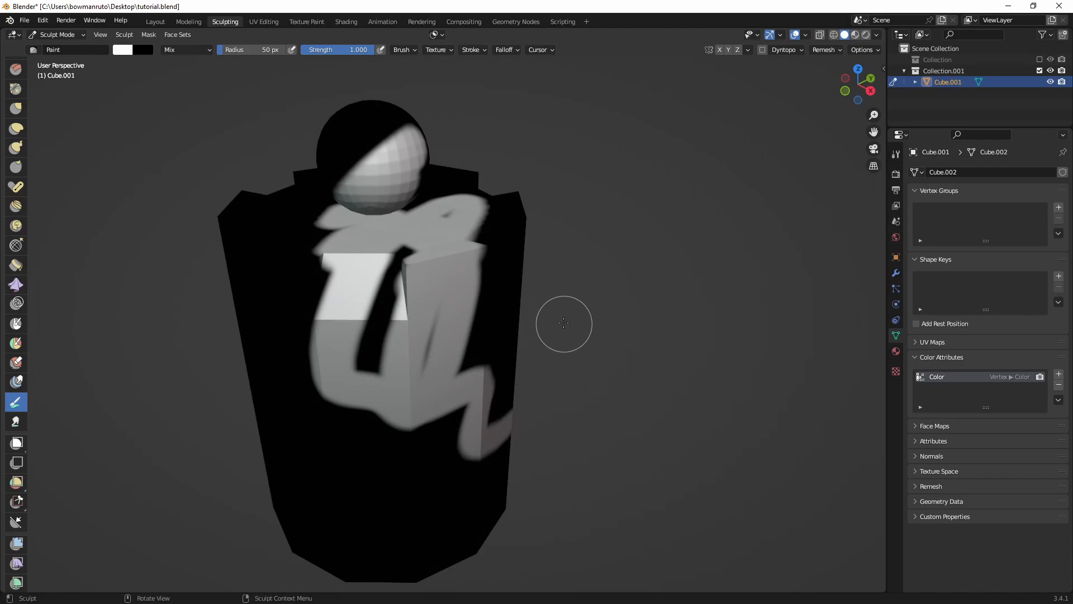
{"action": "left_click", "coordinate": [436, 50]}
{"action": "left_click", "coordinate": [416, 50]}
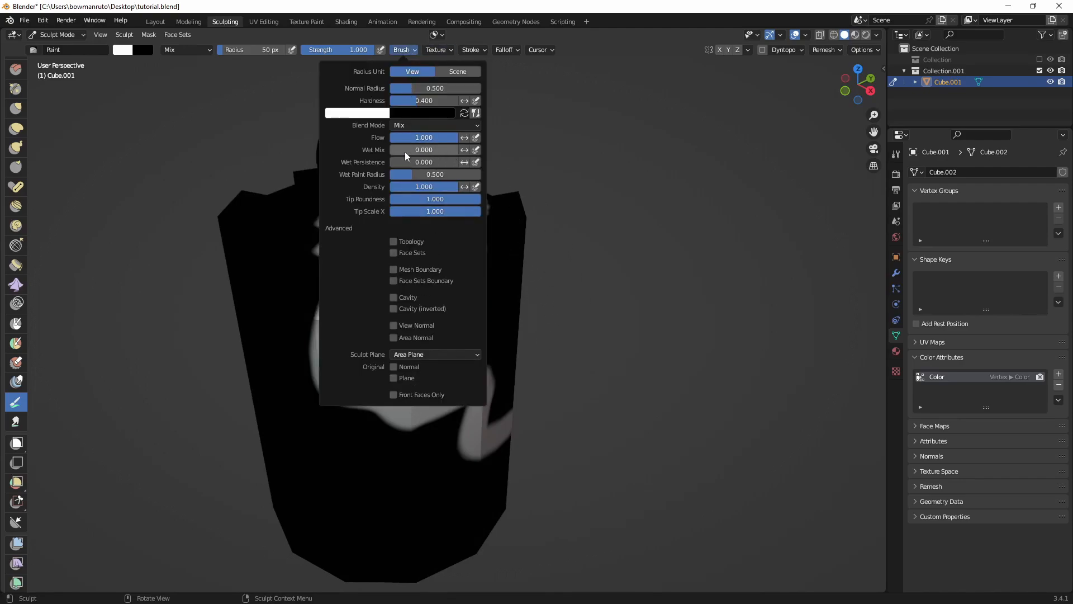
{"action": "left_click_drag", "start_coordinate": [439, 150], "coordinate": [460, 150]}
{"action": "mouse_move", "coordinate": [300, 496]}
{"action": "left_mouse_down"}
{"action": "mouse_move", "coordinate": [358, 417]}
{"action": "mouse_move", "coordinate": [293, 438]}
{"action": "mouse_move", "coordinate": [371, 293]}
{"action": "left_mouse_up"}
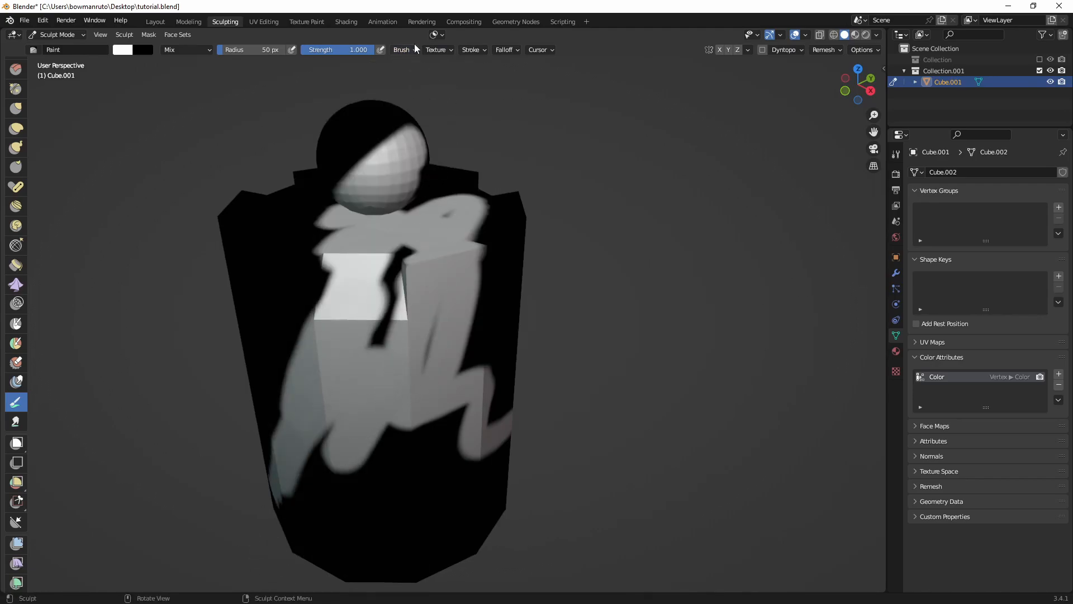
Adjust the Paint brush's wet paint settings again and paint blended strokes across the cylinder's front.
{"action": "left_click", "coordinate": [411, 49]}
{"action": "mouse_move", "coordinate": [447, 150]}
{"action": "left_mouse_down"}
{"action": "mouse_move", "coordinate": [464, 152]}
{"action": "mouse_move", "coordinate": [470, 172]}
{"action": "left_mouse_up"}
{"action": "mouse_move", "coordinate": [291, 388]}
{"action": "left_mouse_down"}
{"action": "mouse_move", "coordinate": [308, 311]}
{"action": "mouse_move", "coordinate": [335, 305]}
{"action": "mouse_move", "coordinate": [445, 360]}
{"action": "mouse_move", "coordinate": [417, 464]}
{"action": "mouse_move", "coordinate": [374, 453]}
{"action": "left_mouse_up"}
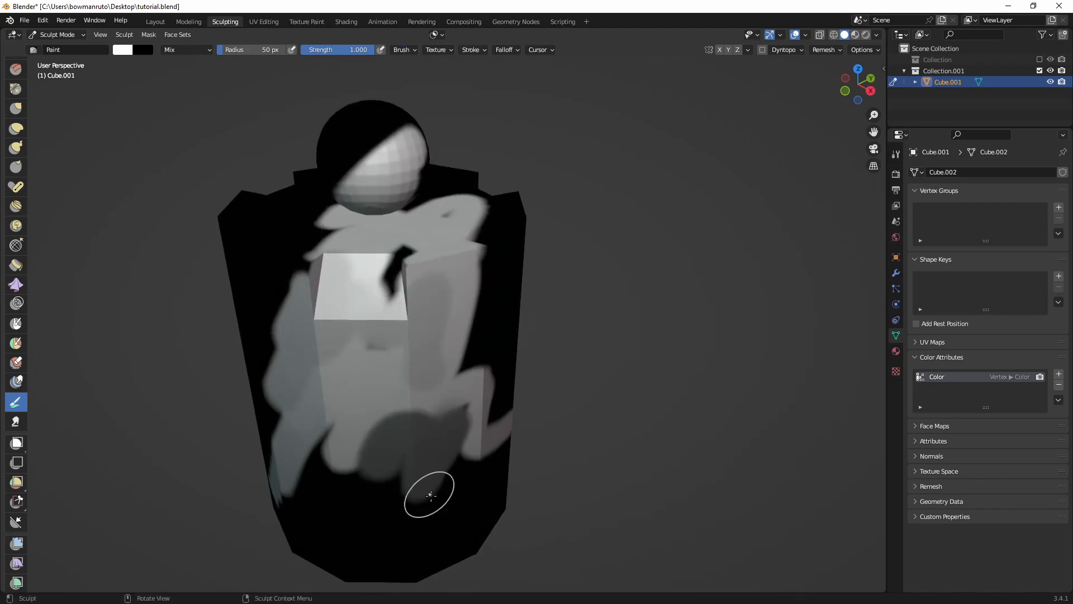
Finish the grey blending on the cylinder's lower front, switch the brush color to pinkish red and paint blended strokes there.
{"action": "mouse_move", "coordinate": [443, 493]}
{"action": "left_mouse_down"}
{"action": "mouse_move", "coordinate": [423, 490]}
{"action": "mouse_move", "coordinate": [447, 467]}
{"action": "left_mouse_up"}
{"action": "middle_click_drag", "start_coordinate": [520, 322], "coordinate": [424, 307]}
{"action": "left_click", "coordinate": [124, 50]}
{"action": "left_click", "coordinate": [184, 99]}
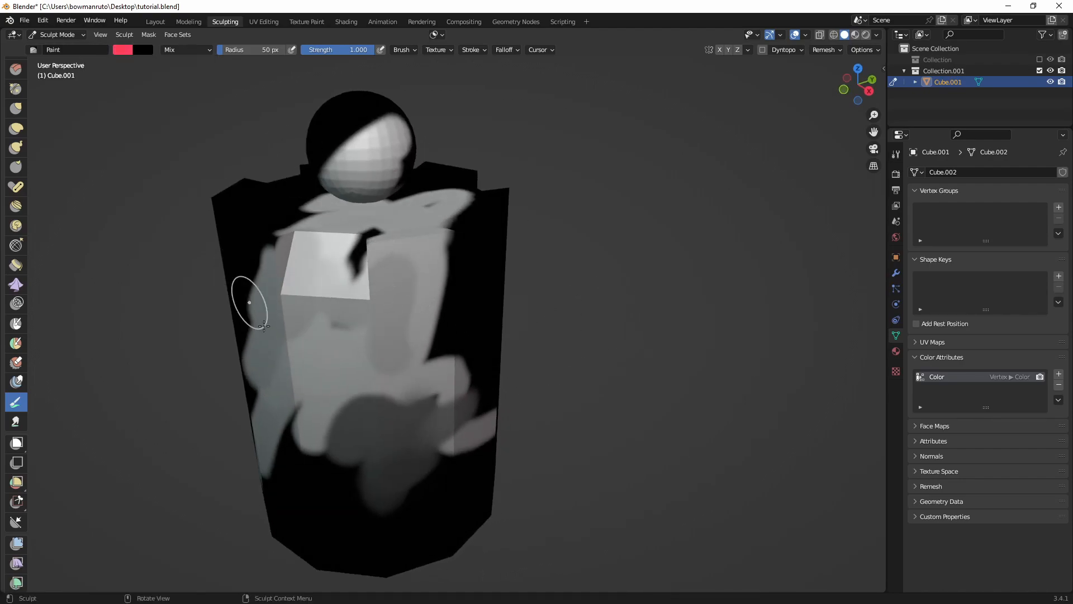
{"action": "left_click_drag", "start_coordinate": [404, 496], "coordinate": [397, 509]}
{"action": "left_click_drag", "start_coordinate": [412, 443], "coordinate": [430, 443]}
{"action": "middle_click_drag", "start_coordinate": [505, 381], "coordinate": [445, 388]}
Set the Paint brush's Wet Mix to 1.000 and Wet Persistence to 0.516, and paint test strokes across the cylinder's front.
{"action": "left_click", "coordinate": [400, 51]}
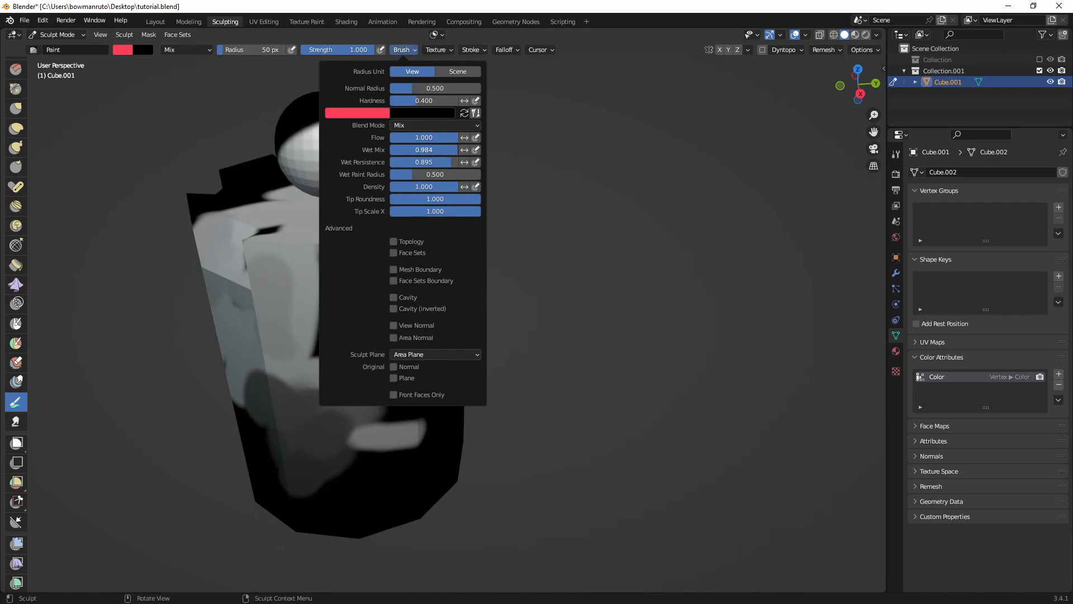
{"action": "left_click_drag", "start_coordinate": [445, 162], "coordinate": [425, 162]}
{"action": "left_click_drag", "start_coordinate": [375, 427], "coordinate": [358, 366]}
{"action": "left_click", "coordinate": [403, 50]}
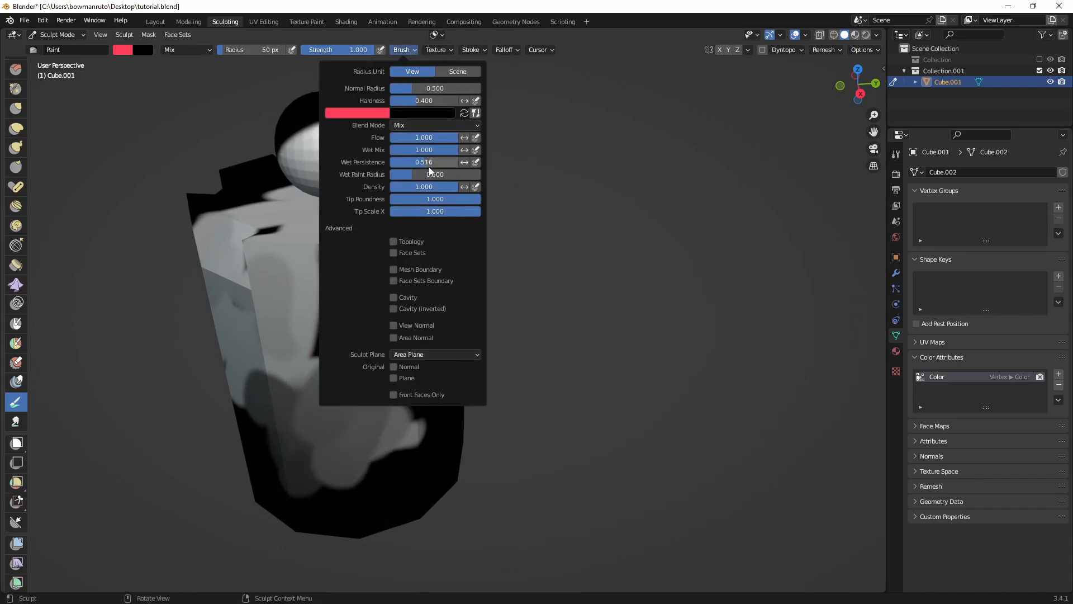
{"action": "mouse_move", "coordinate": [366, 352]}
{"action": "left_mouse_down"}
{"action": "mouse_move", "coordinate": [332, 311]}
{"action": "mouse_move", "coordinate": [386, 363]}
{"action": "mouse_move", "coordinate": [392, 411]}
{"action": "left_mouse_up"}
Set Wet Mix to 0.532 and Wet Persistence to 0.177, and paint red strokes around the cylinder's sides.
{"action": "left_click", "coordinate": [403, 49]}
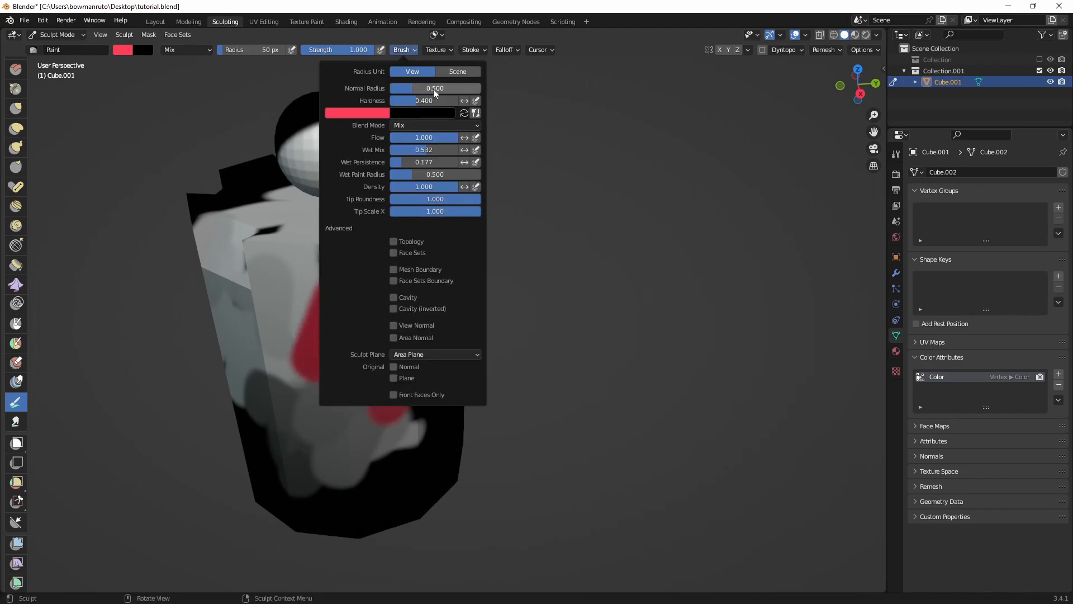
{"action": "mouse_move", "coordinate": [363, 369]}
{"action": "left_mouse_down"}
{"action": "mouse_move", "coordinate": [319, 425]}
{"action": "mouse_move", "coordinate": [291, 358]}
{"action": "mouse_move", "coordinate": [290, 292]}
{"action": "mouse_move", "coordinate": [264, 331]}
{"action": "left_mouse_up"}
{"action": "middle_click_drag", "start_coordinate": [264, 331], "coordinate": [311, 335]}
{"action": "mouse_move", "coordinate": [312, 336]}
{"action": "left_mouse_down"}
{"action": "mouse_move", "coordinate": [407, 377]}
{"action": "mouse_move", "coordinate": [316, 384]}
{"action": "mouse_move", "coordinate": [431, 369]}
{"action": "mouse_move", "coordinate": [288, 441]}
{"action": "left_mouse_up"}
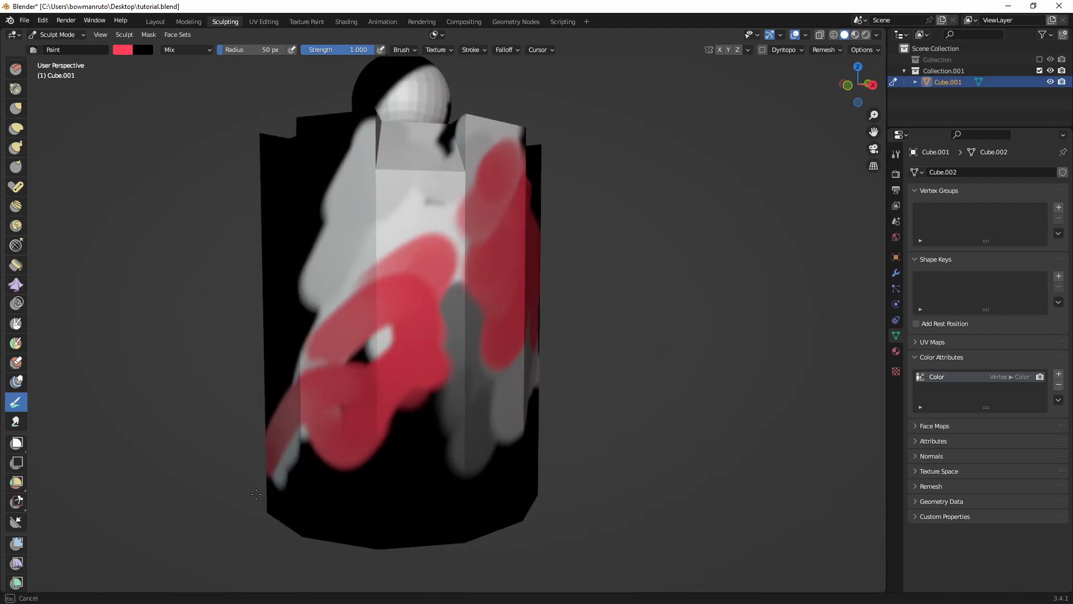
{"action": "mouse_move", "coordinate": [343, 486]}
{"action": "middle_mouse_down"}
{"action": "mouse_move", "coordinate": [401, 420]}
{"action": "mouse_move", "coordinate": [472, 384]}
{"action": "mouse_move", "coordinate": [358, 335]}
{"action": "mouse_move", "coordinate": [271, 277]}
{"action": "middle_mouse_up"}
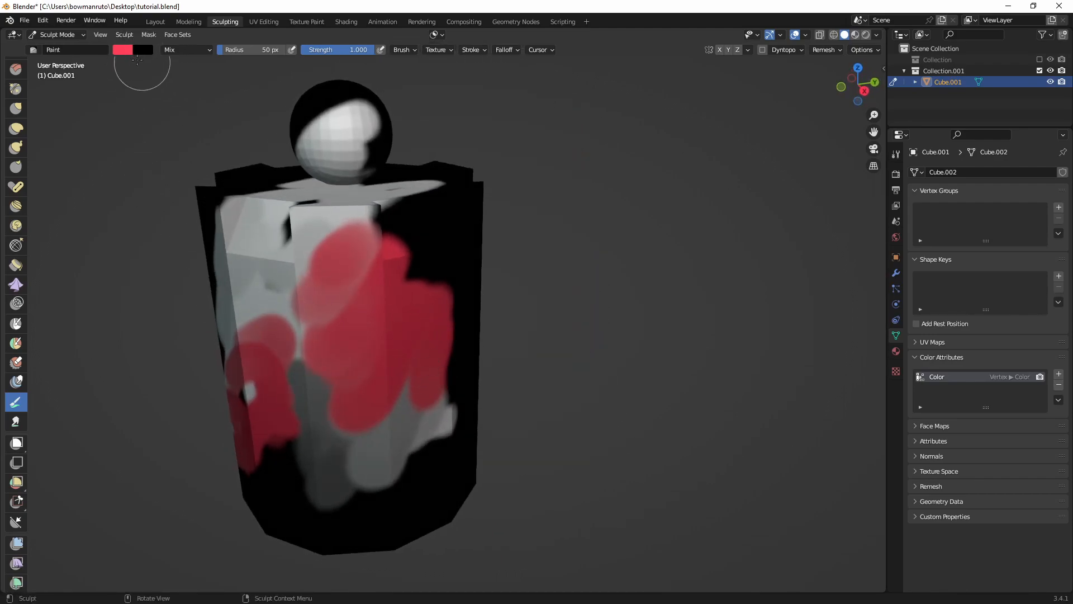
Switch the brush color to black and paint over the sphere and cylinder, readjusting Wet Mix and enabling X and Y mirroring.
{"action": "left_click", "coordinate": [123, 50]}
{"action": "mouse_move", "coordinate": [209, 67]}
{"action": "left_mouse_down"}
{"action": "mouse_move", "coordinate": [210, 117]}
{"action": "mouse_move", "coordinate": [255, 247]}
{"action": "mouse_move", "coordinate": [336, 263]}
{"action": "mouse_move", "coordinate": [336, 140]}
{"action": "mouse_move", "coordinate": [421, 304]}
{"action": "left_mouse_up"}
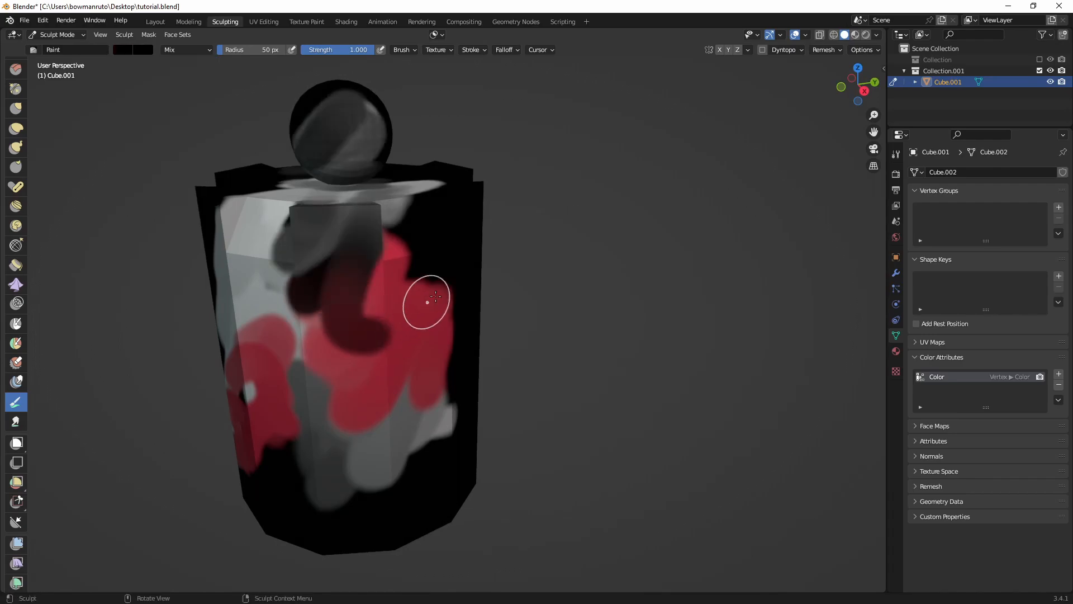
{"action": "left_click", "coordinate": [403, 50]}
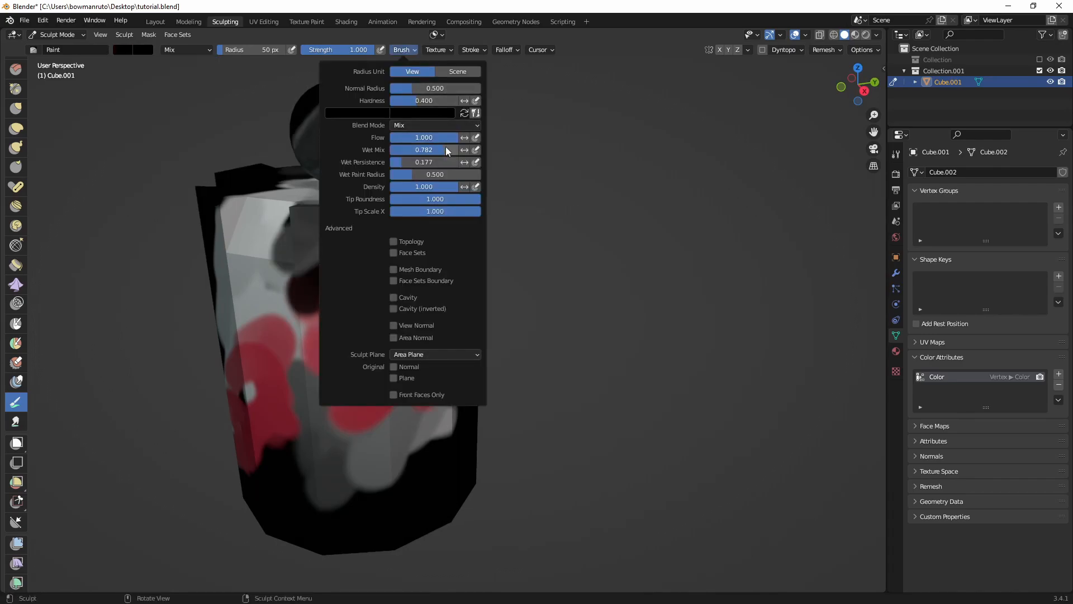
{"action": "mouse_move", "coordinate": [336, 297]}
{"action": "left_mouse_down"}
{"action": "mouse_move", "coordinate": [313, 313]}
{"action": "mouse_move", "coordinate": [277, 245]}
{"action": "mouse_move", "coordinate": [330, 126]}
{"action": "left_mouse_up"}
{"action": "mouse_move", "coordinate": [441, 212]}
{"action": "left_mouse_down"}
{"action": "mouse_move", "coordinate": [392, 193]}
{"action": "mouse_move", "coordinate": [412, 218]}
{"action": "mouse_move", "coordinate": [333, 132]}
{"action": "left_mouse_up"}
{"action": "mouse_move", "coordinate": [340, 213]}
{"action": "left_mouse_down"}
{"action": "mouse_move", "coordinate": [324, 357]}
{"action": "mouse_move", "coordinate": [336, 425]}
{"action": "mouse_move", "coordinate": [268, 408]}
{"action": "mouse_move", "coordinate": [258, 442]}
{"action": "left_mouse_up"}
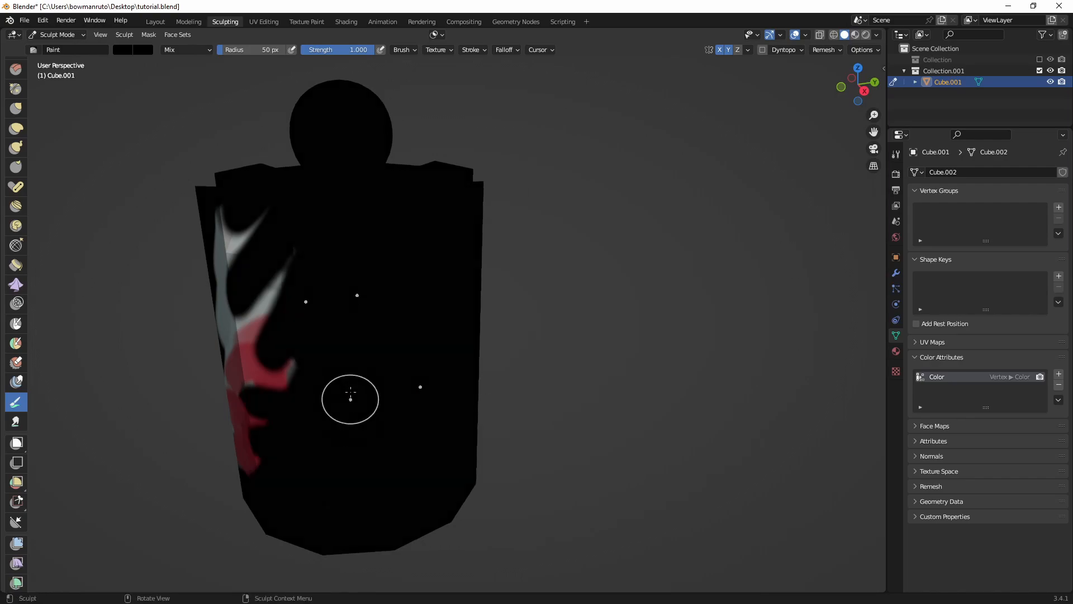
Cover the remaining white and red areas of the cylinder in black and turn off X and Y mirroring.
{"action": "middle_click_drag", "start_coordinate": [350, 397], "coordinate": [433, 343]}
{"action": "mouse_move", "coordinate": [433, 343]}
{"action": "left_mouse_down"}
{"action": "mouse_move", "coordinate": [464, 391]}
{"action": "mouse_move", "coordinate": [346, 476]}
{"action": "mouse_move", "coordinate": [410, 419]}
{"action": "left_mouse_up"}
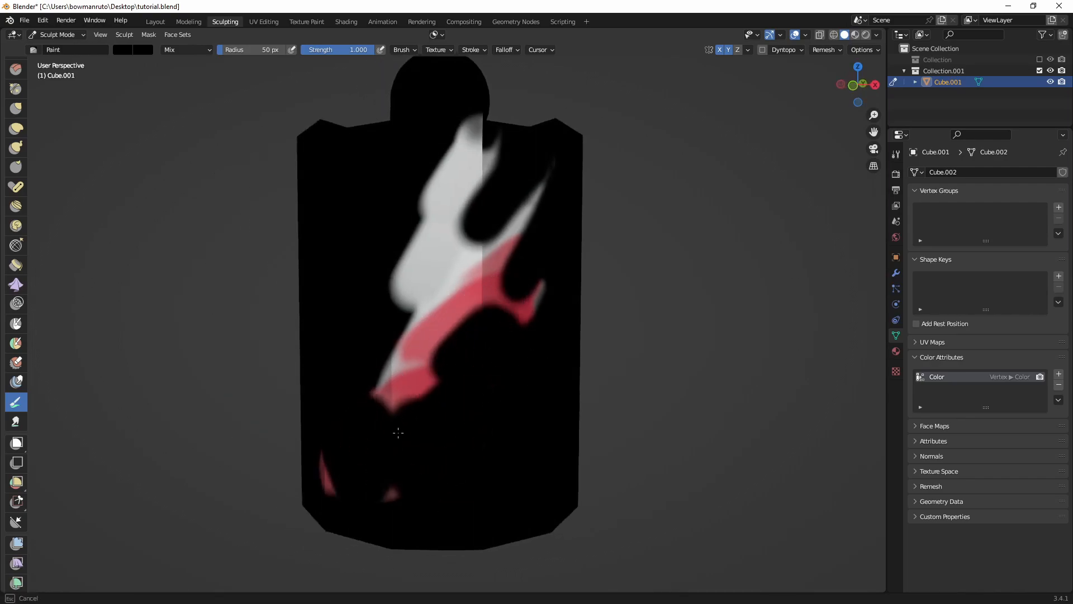
{"action": "mouse_move", "coordinate": [321, 470]}
{"action": "left_mouse_down"}
{"action": "mouse_move", "coordinate": [498, 291]}
{"action": "mouse_move", "coordinate": [526, 302]}
{"action": "mouse_move", "coordinate": [404, 358]}
{"action": "mouse_move", "coordinate": [444, 246]}
{"action": "mouse_move", "coordinate": [459, 163]}
{"action": "mouse_move", "coordinate": [390, 315]}
{"action": "mouse_move", "coordinate": [352, 288]}
{"action": "left_mouse_up"}
{"action": "mouse_move", "coordinate": [352, 287]}
{"action": "middle_mouse_down"}
{"action": "mouse_move", "coordinate": [321, 290]}
{"action": "mouse_move", "coordinate": [361, 296]}
{"action": "middle_mouse_up"}
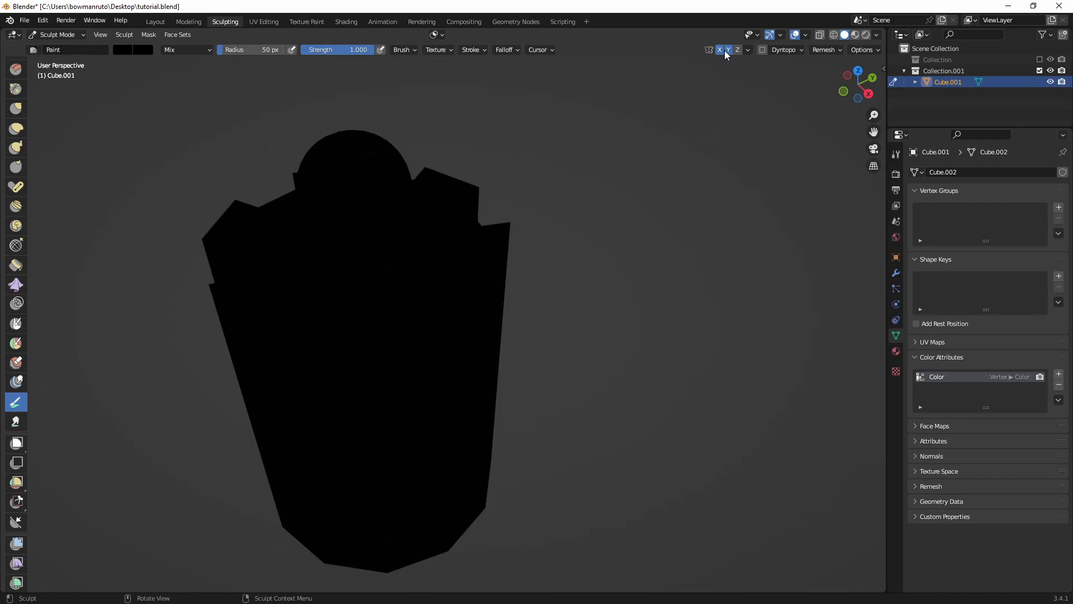
{"action": "middle_click_drag", "start_coordinate": [490, 138], "coordinate": [348, 284]}
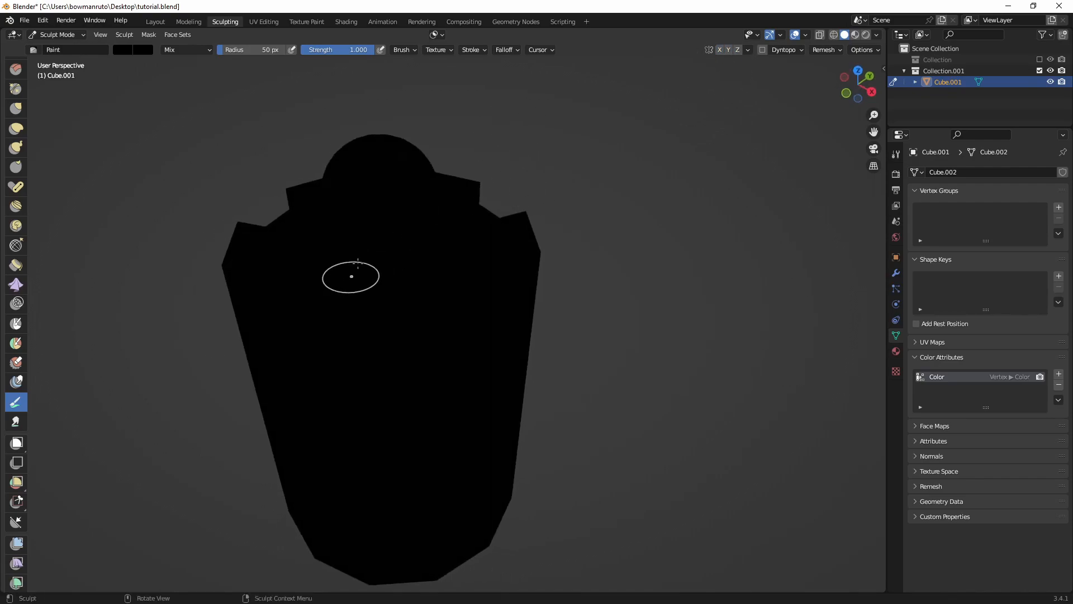
Compare the Sculpt Paint brush's texture, stroke, falloff and cursor settings with the Draw brush options in the Texture Paint workspace.
{"action": "left_click", "coordinate": [473, 50]}
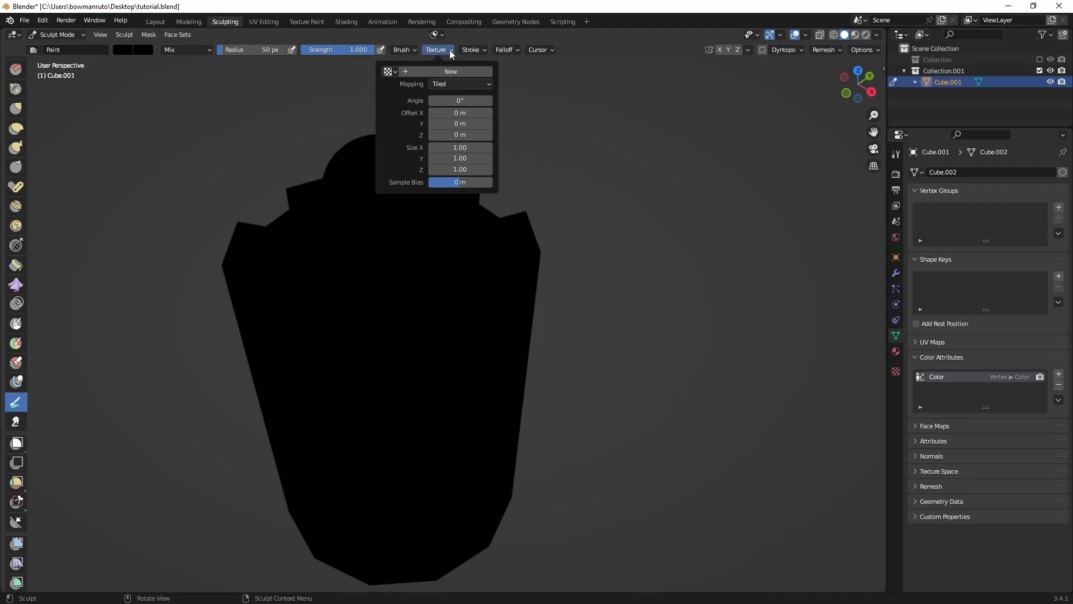
{"action": "left_click", "coordinate": [472, 50]}
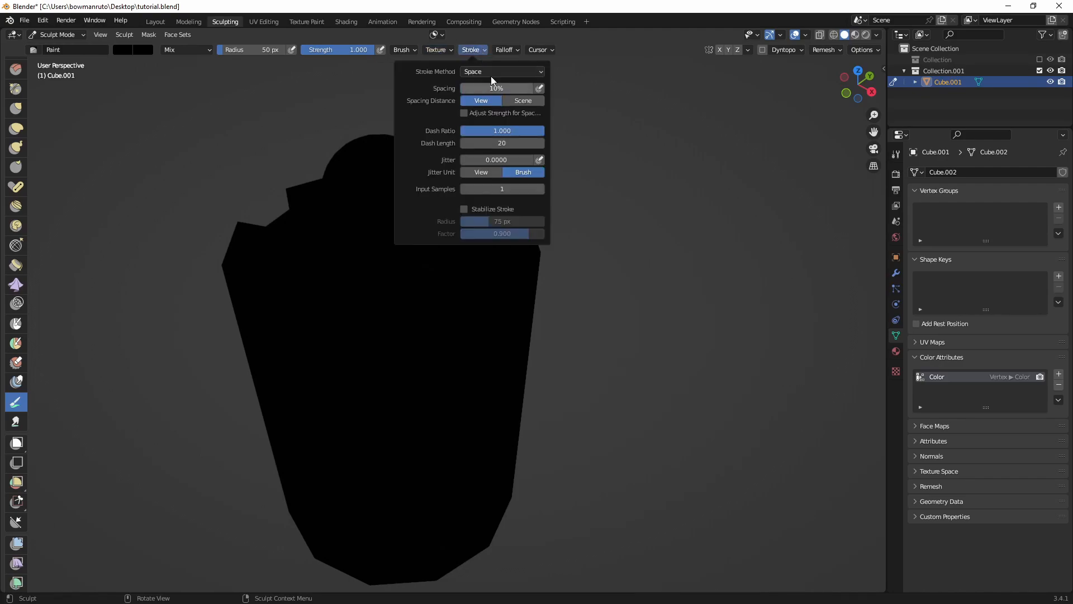
{"action": "left_click", "coordinate": [538, 52]}
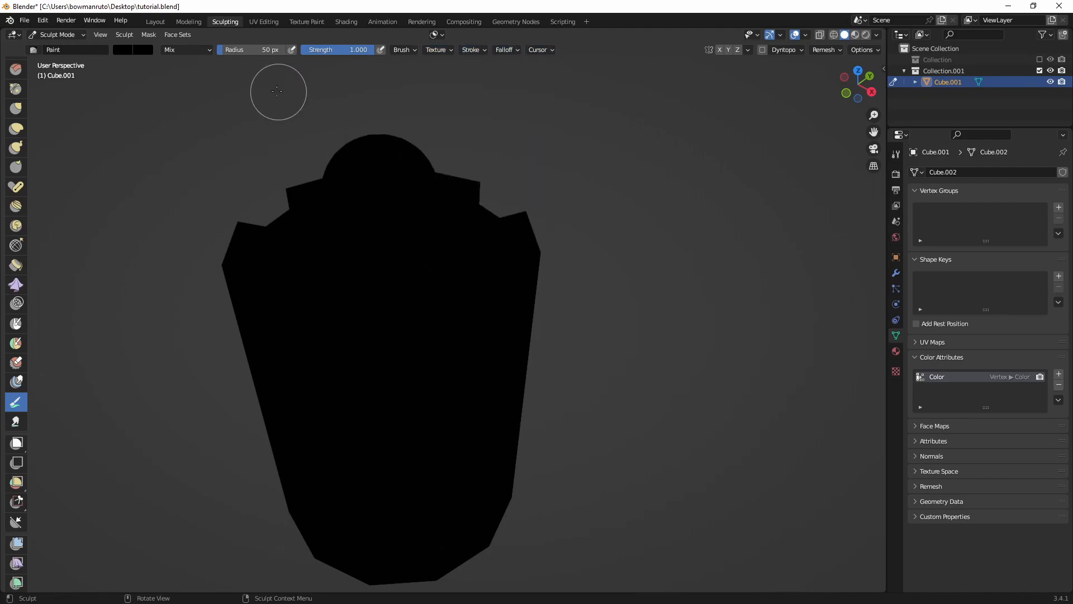
{"action": "left_click", "coordinate": [306, 21]}
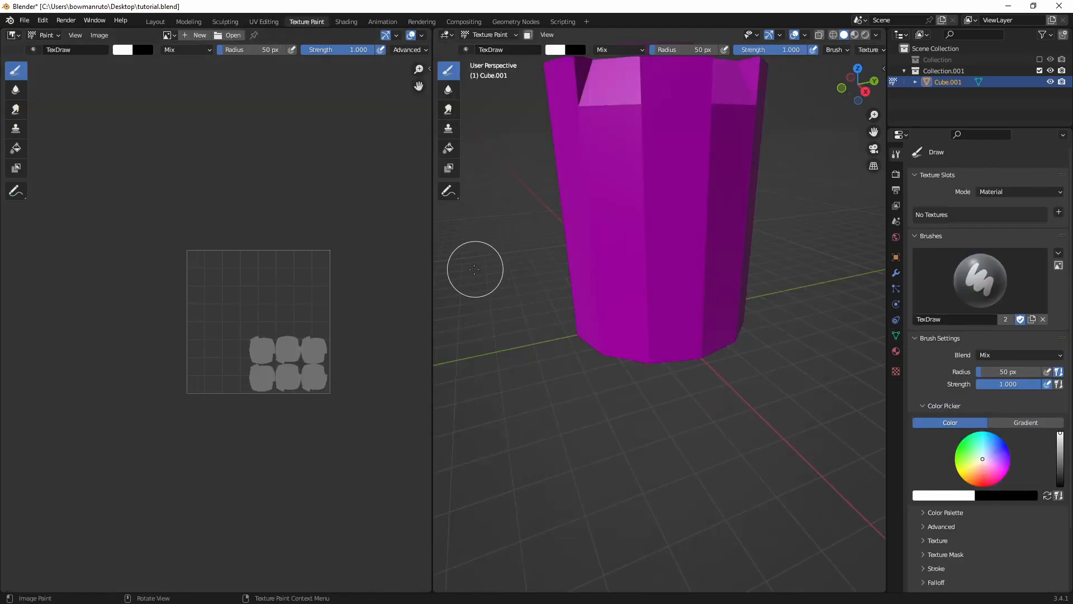
{"action": "left_click", "coordinate": [825, 53]}
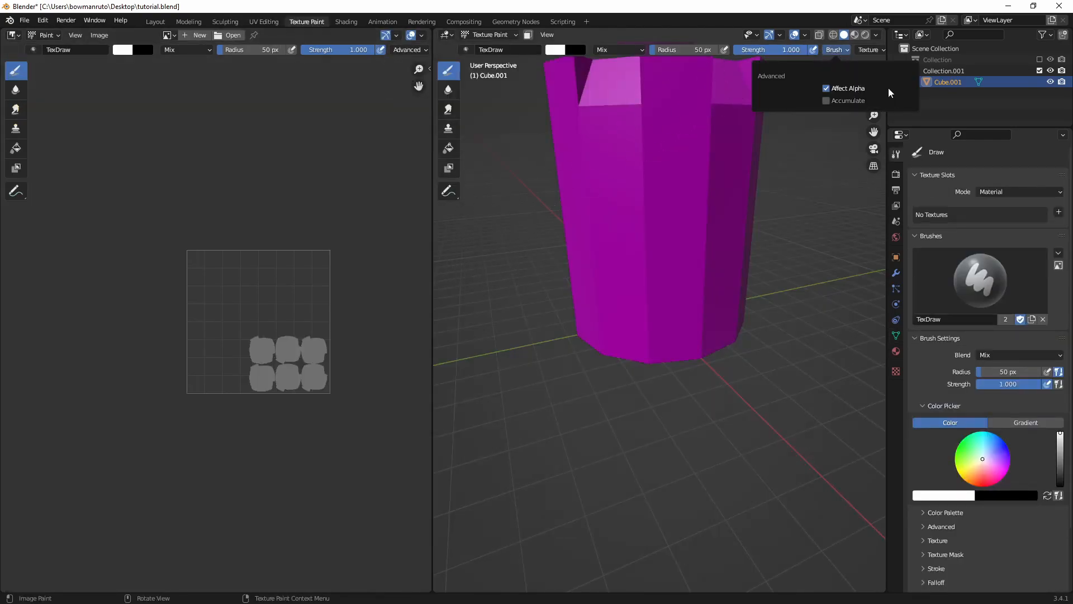
{"action": "left_click", "coordinate": [869, 50]}
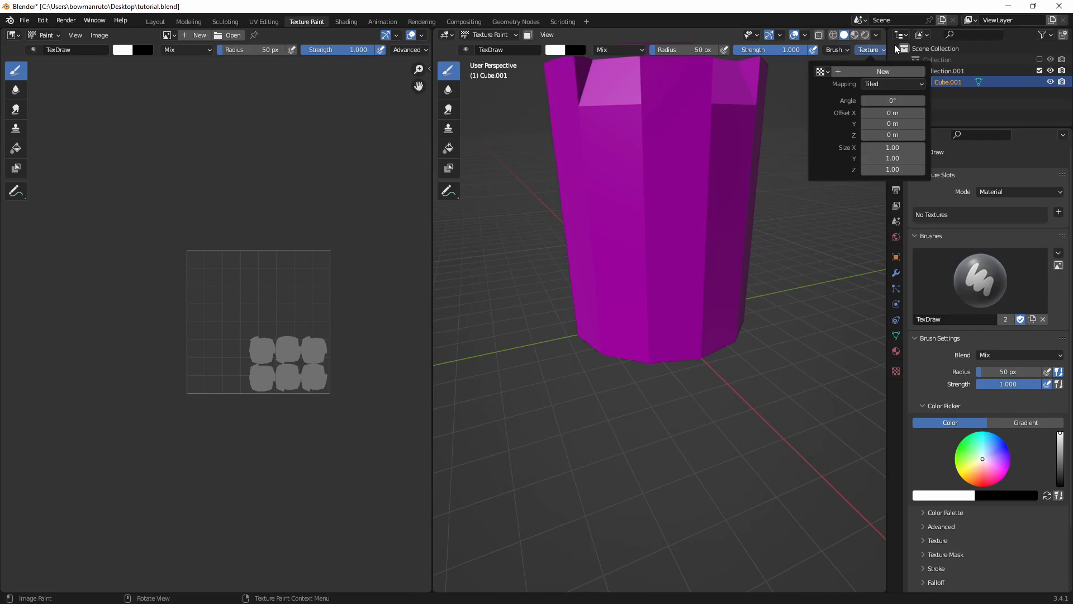
{"action": "scroll", "coordinate": [828, 50], "scroll_direction": "down", "scroll_amount": 5}
{"action": "left_click", "coordinate": [785, 51]}
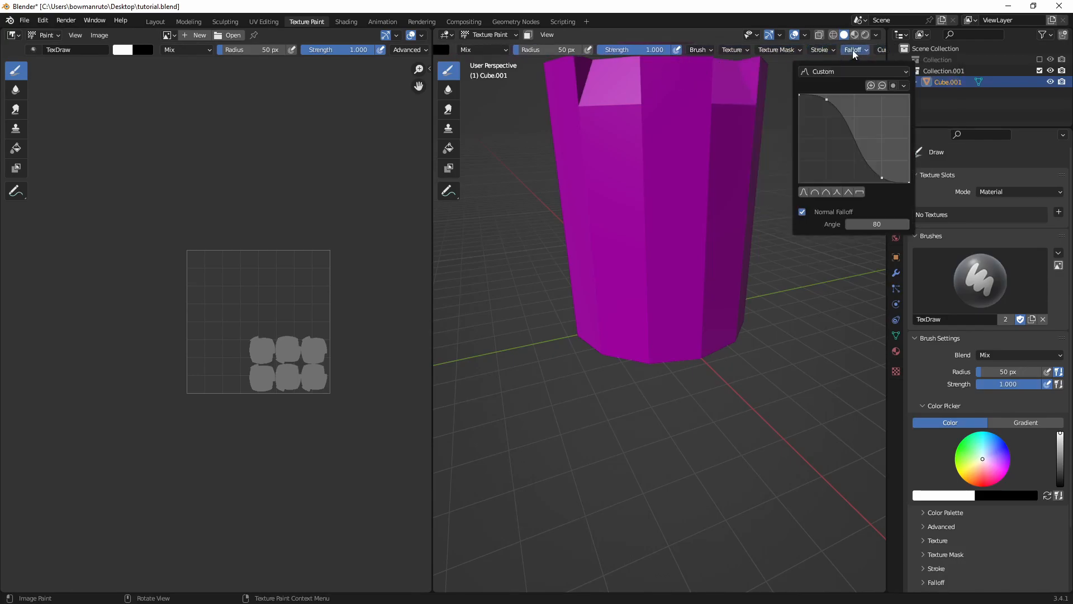
{"action": "mouse_move", "coordinate": [858, 52]}
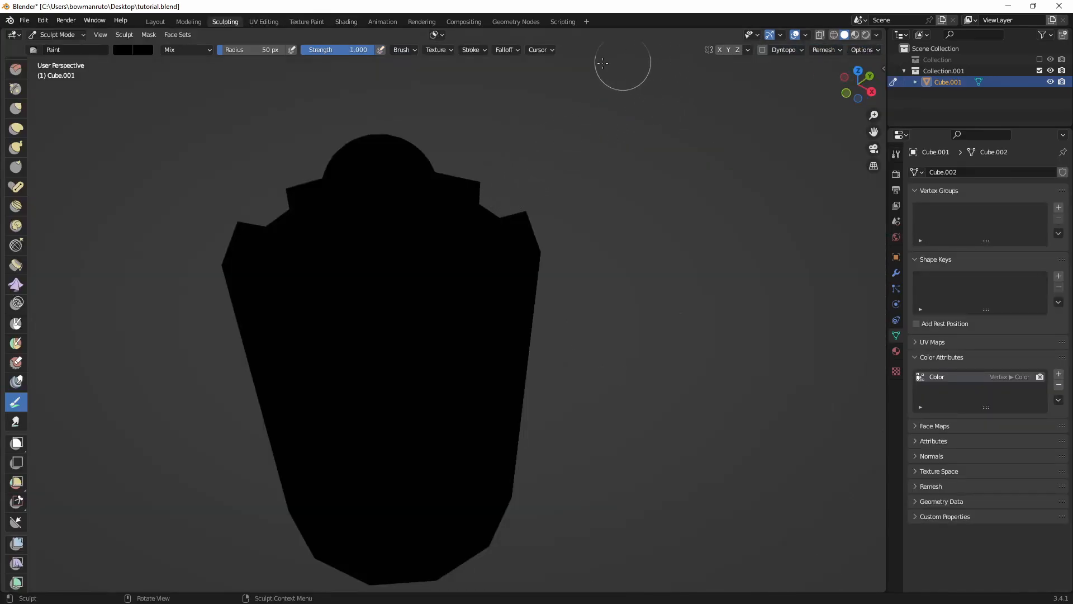
{"action": "left_click", "coordinate": [481, 52]}
{"action": "mouse_move", "coordinate": [512, 49]}
{"action": "middle_click_drag", "start_coordinate": [484, 171], "coordinate": [487, 154]}
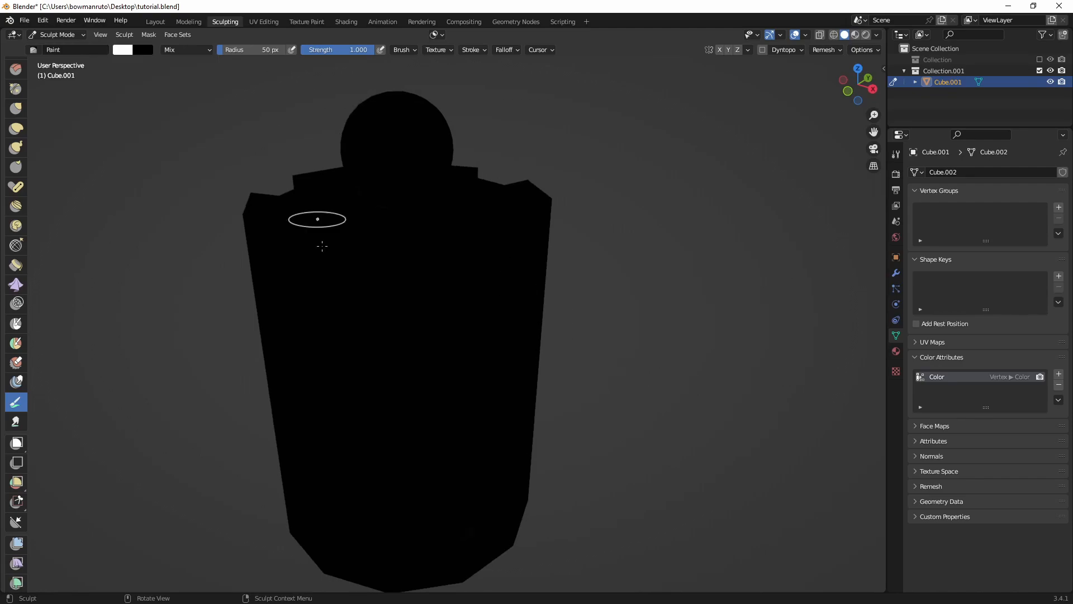
Set the brush radius to 134 px and paint broad white strokes over the cylinder and sphere.
{"action": "key", "text": "f"}
{"action": "left_click_drag", "start_coordinate": [374, 448], "coordinate": [496, 263]}
{"action": "mouse_move", "coordinate": [496, 263]}
{"action": "middle_mouse_down"}
{"action": "mouse_move", "coordinate": [501, 388]}
{"action": "mouse_move", "coordinate": [476, 420]}
{"action": "middle_mouse_up"}
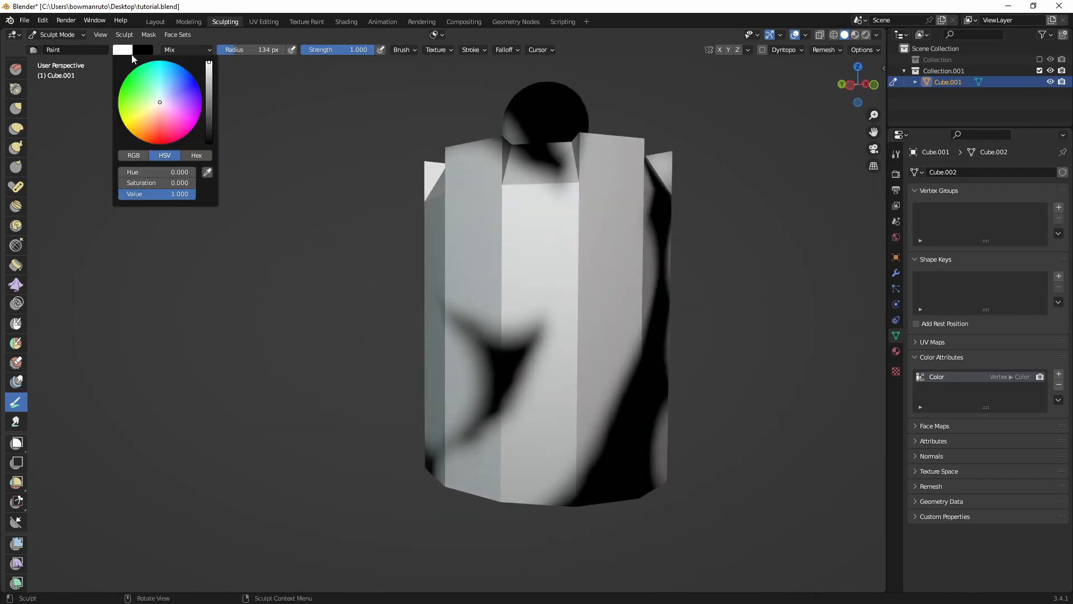
Blend black and mid-grey strokes over the whole model, lowering the brush strength to 0.731 and 0.716.
{"action": "left_click", "coordinate": [401, 50]}
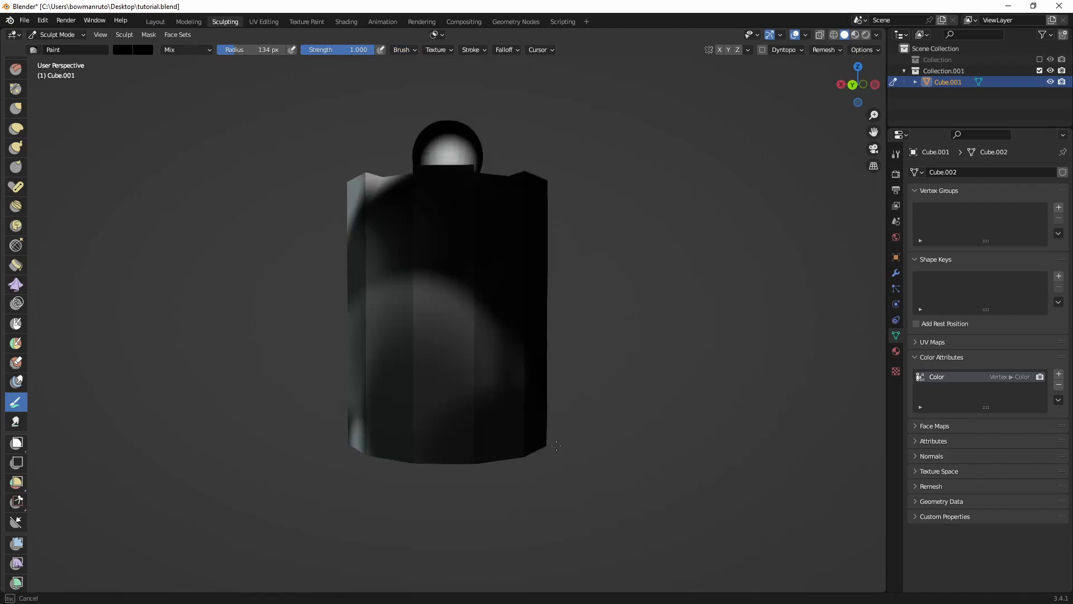
{"action": "key", "text": "shift+f"}
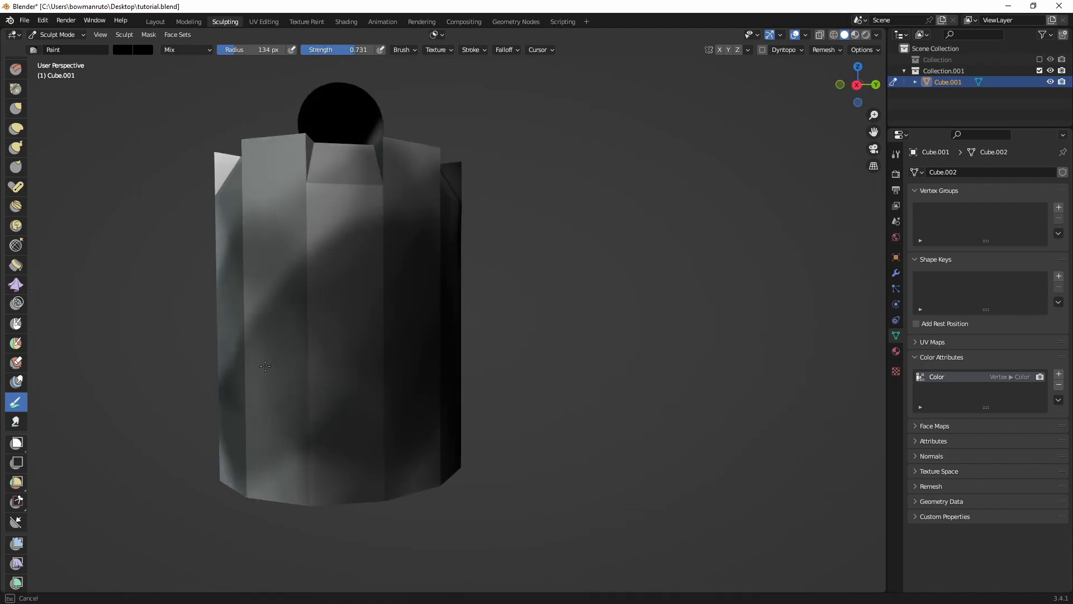
{"action": "mouse_move", "coordinate": [263, 335]}
{"action": "left_mouse_down"}
{"action": "mouse_move", "coordinate": [299, 179]}
{"action": "mouse_move", "coordinate": [279, 314]}
{"action": "left_mouse_up"}
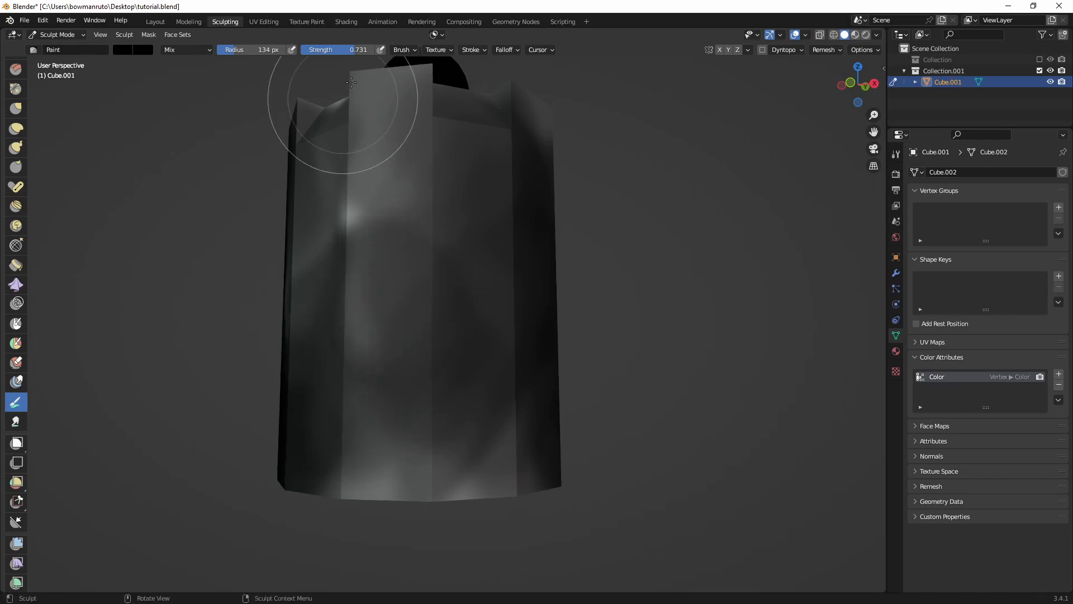
{"action": "left_click_drag", "start_coordinate": [323, 88], "coordinate": [412, 491]}
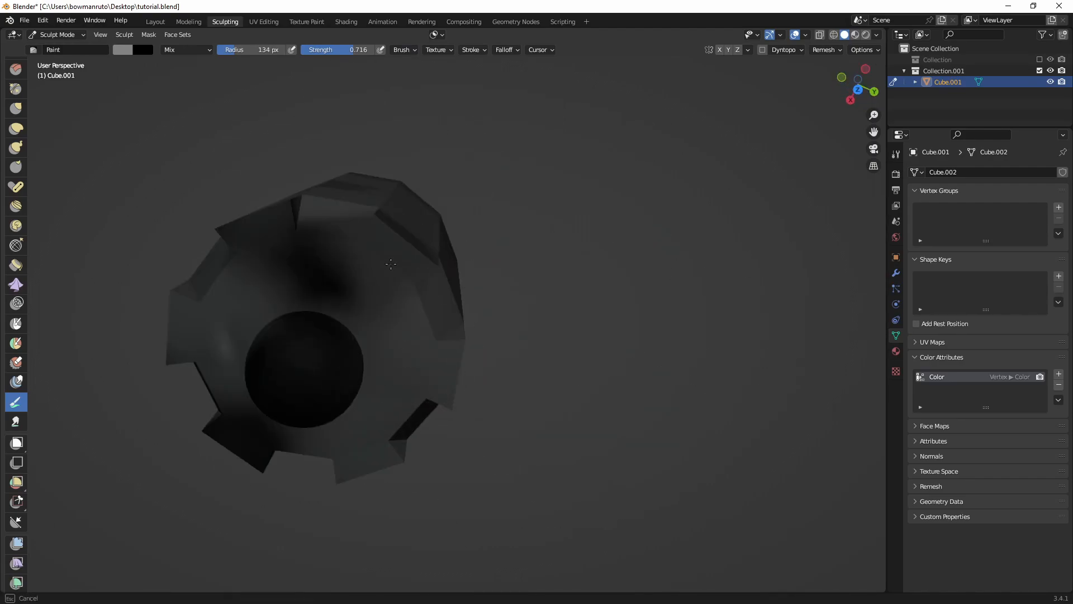
{"action": "mouse_move", "coordinate": [320, 255]}
{"action": "middle_mouse_down"}
{"action": "mouse_move", "coordinate": [679, 207]}
{"action": "mouse_move", "coordinate": [453, 263]}
{"action": "mouse_move", "coordinate": [492, 351]}
{"action": "mouse_move", "coordinate": [665, 220]}
{"action": "mouse_move", "coordinate": [496, 292]}
{"action": "mouse_move", "coordinate": [587, 242]}
{"action": "mouse_move", "coordinate": [593, 260]}
{"action": "mouse_move", "coordinate": [576, 283]}
{"action": "mouse_move", "coordinate": [559, 268]}
{"action": "mouse_move", "coordinate": [576, 259]}
{"action": "middle_mouse_up"}
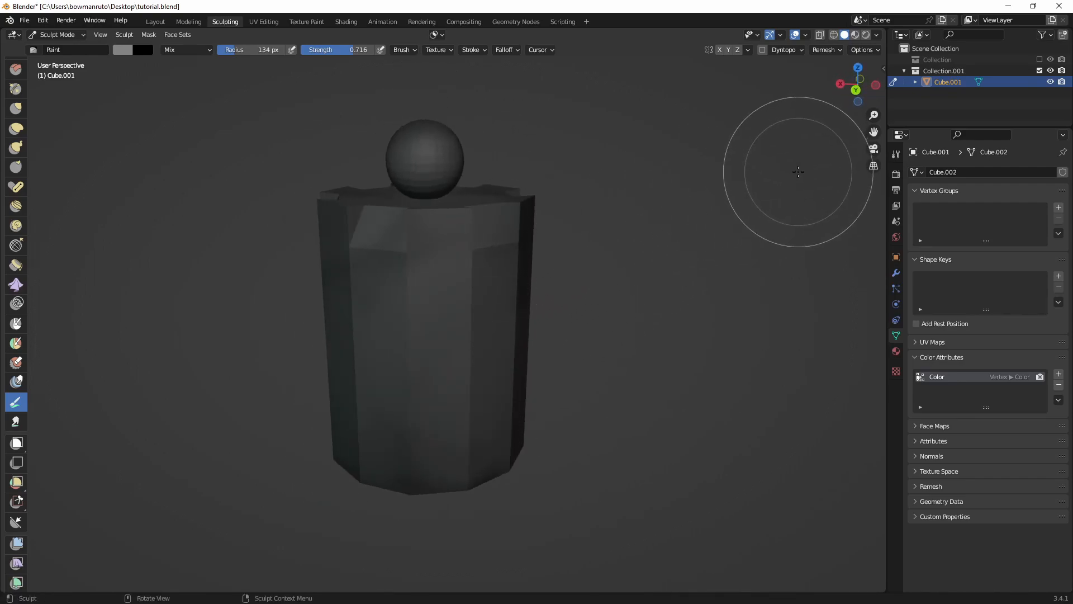
{"action": "mouse_move", "coordinate": [790, 177]}
{"action": "middle_mouse_down"}
{"action": "mouse_move", "coordinate": [627, 213]}
{"action": "mouse_move", "coordinate": [621, 196]}
{"action": "middle_mouse_up"}
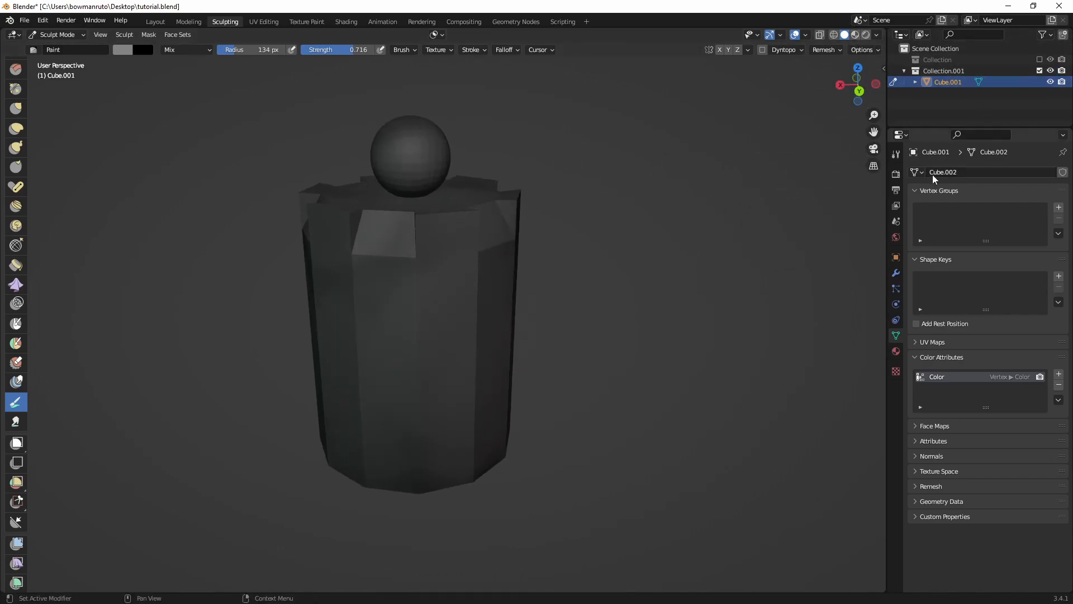
Change the scene's render engine to Workbench.
{"action": "left_click", "coordinate": [896, 173]}
{"action": "left_click", "coordinate": [1021, 172]}
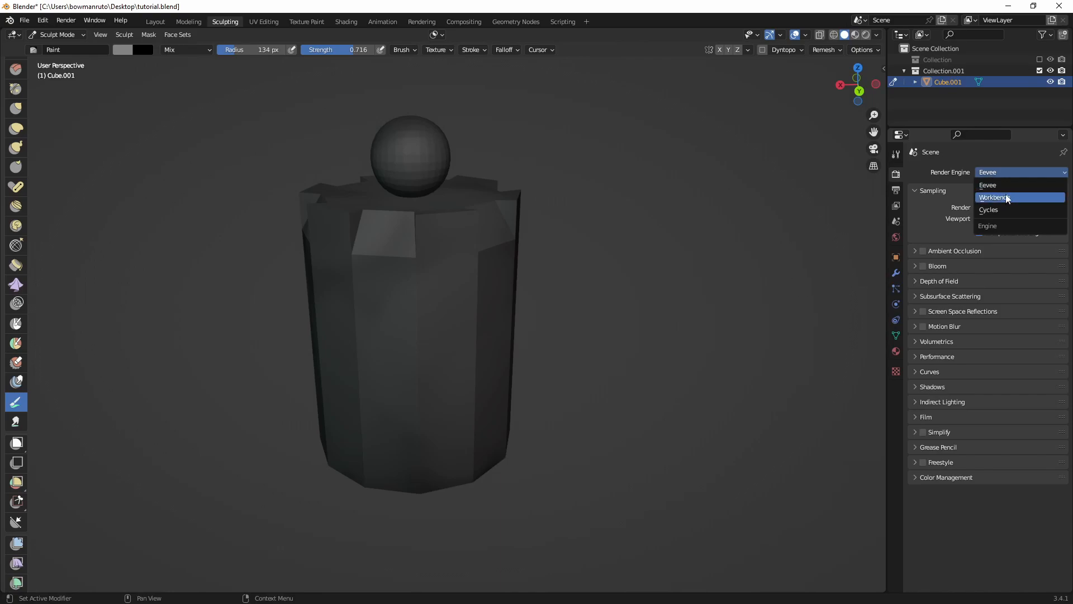
{"action": "left_click", "coordinate": [1018, 197]}
{"action": "middle_click_drag", "start_coordinate": [755, 166], "coordinate": [749, 162]}
Set the viewport shading's lighting to Flat.
{"action": "left_click", "coordinate": [877, 35]}
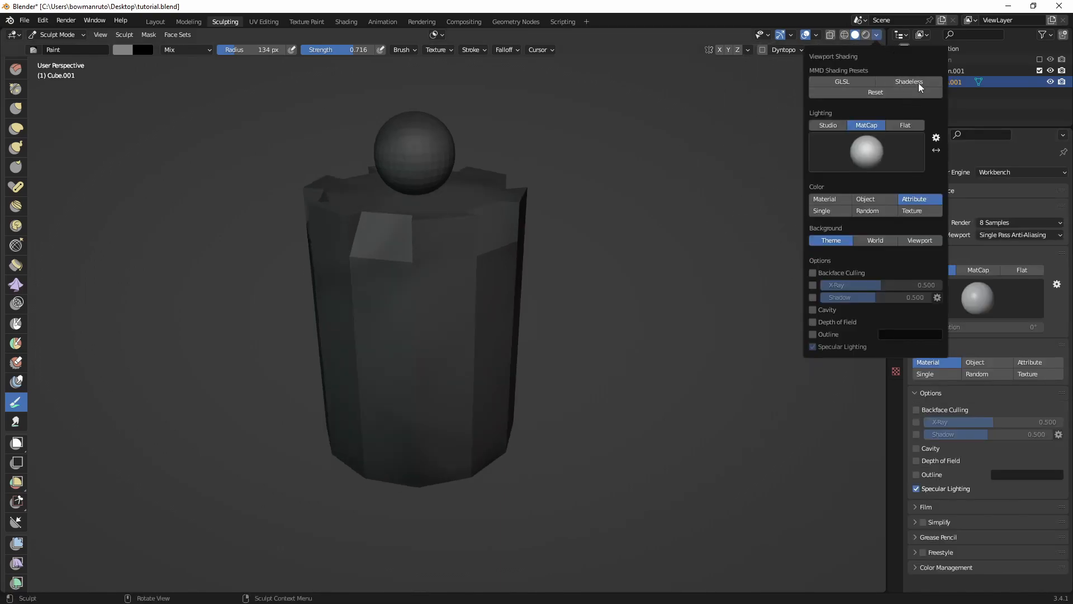
{"action": "left_click", "coordinate": [906, 122]}
{"action": "mouse_move", "coordinate": [637, 167]}
{"action": "middle_mouse_down"}
{"action": "mouse_move", "coordinate": [603, 170]}
{"action": "mouse_move", "coordinate": [660, 166]}
{"action": "middle_mouse_up"}
{"action": "middle_click_drag", "start_coordinate": [447, 235], "coordinate": [505, 230]}
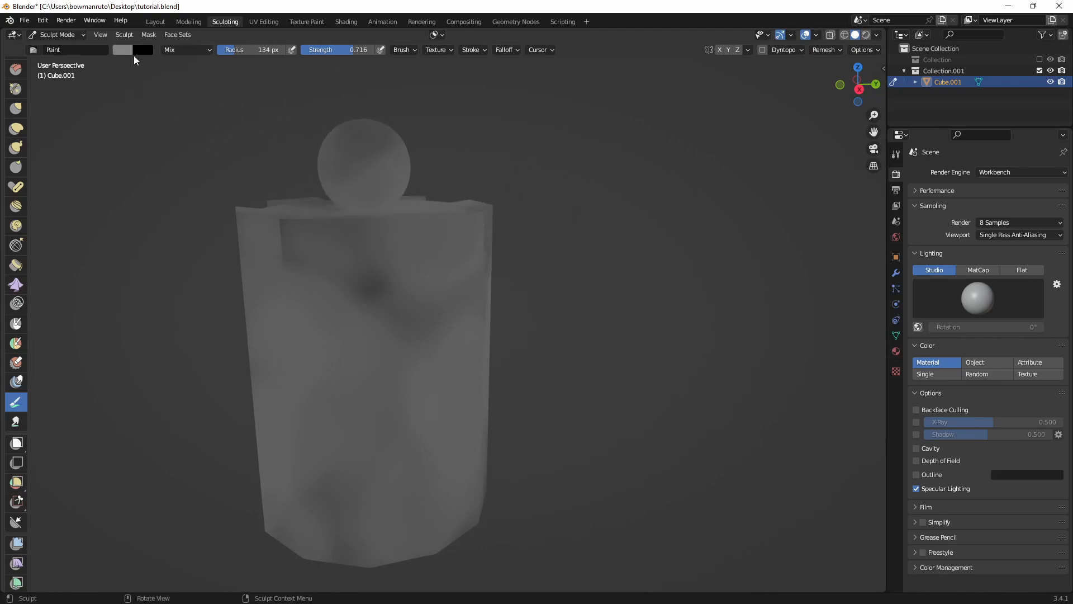
Sample the brush color from the dark patch on the cylinder's upper front.
{"action": "left_click", "coordinate": [130, 50]}
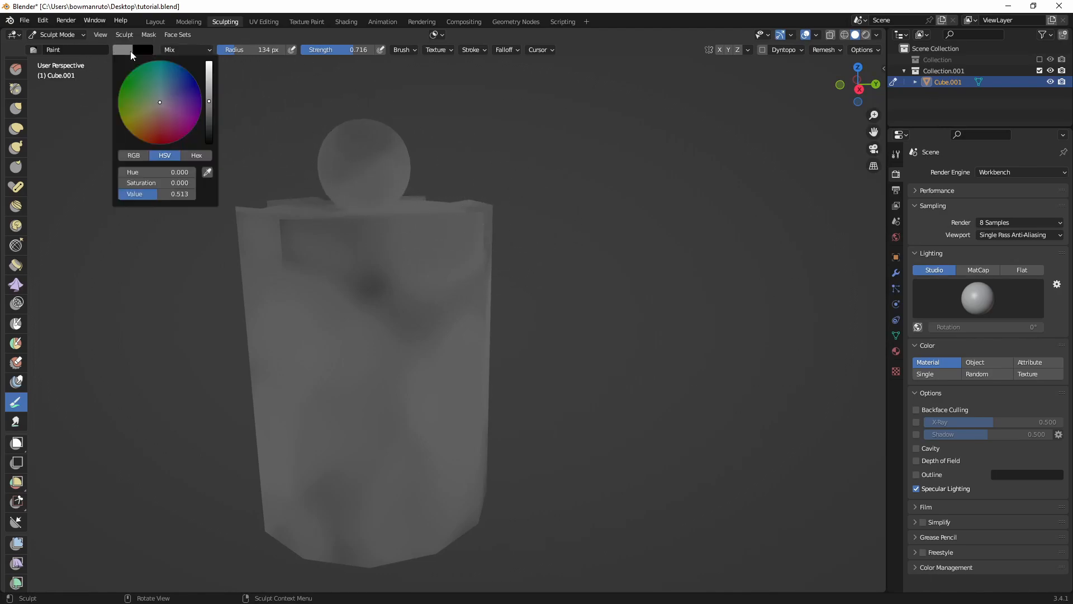
{"action": "left_click", "coordinate": [207, 173]}
{"action": "left_click", "coordinate": [373, 284]}
{"action": "middle_click_drag", "start_coordinate": [373, 284], "coordinate": [434, 33]}
Switch the viewport to Rendered shading and set the Workbench render lighting to MatCap.
{"action": "left_click", "coordinate": [867, 34]}
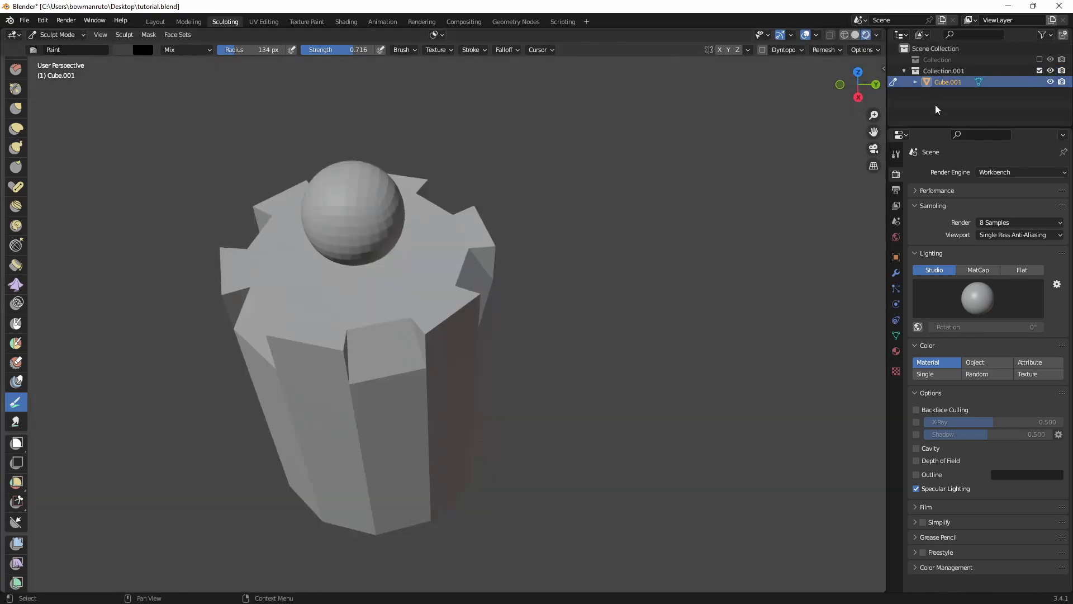
{"action": "middle_click_drag", "start_coordinate": [867, 237], "coordinate": [870, 225]}
{"action": "left_click", "coordinate": [978, 270]}
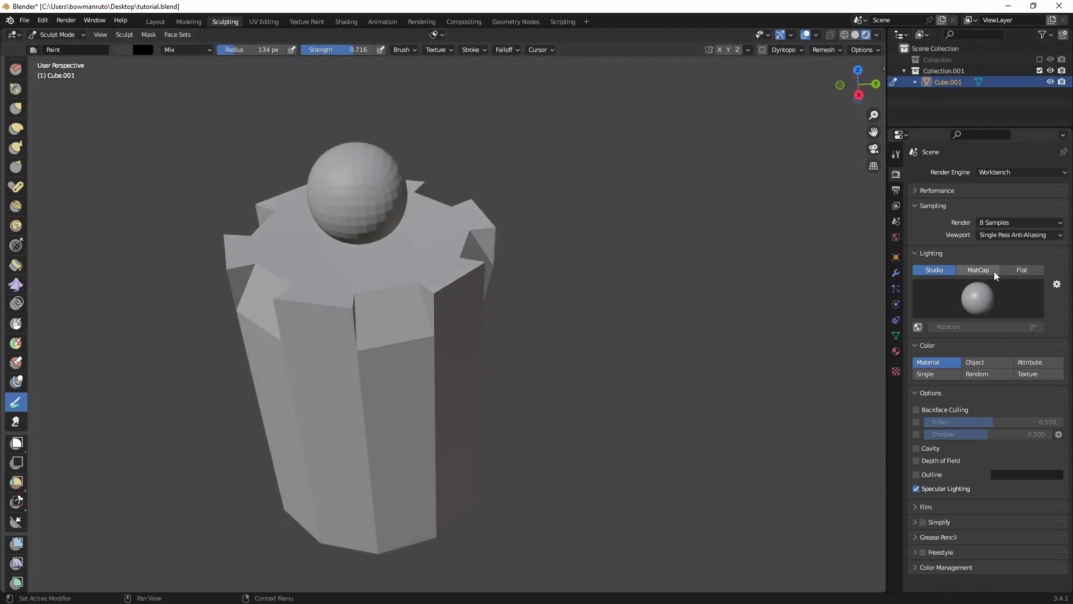
{"action": "middle_click_drag", "start_coordinate": [790, 206], "coordinate": [800, 258]}
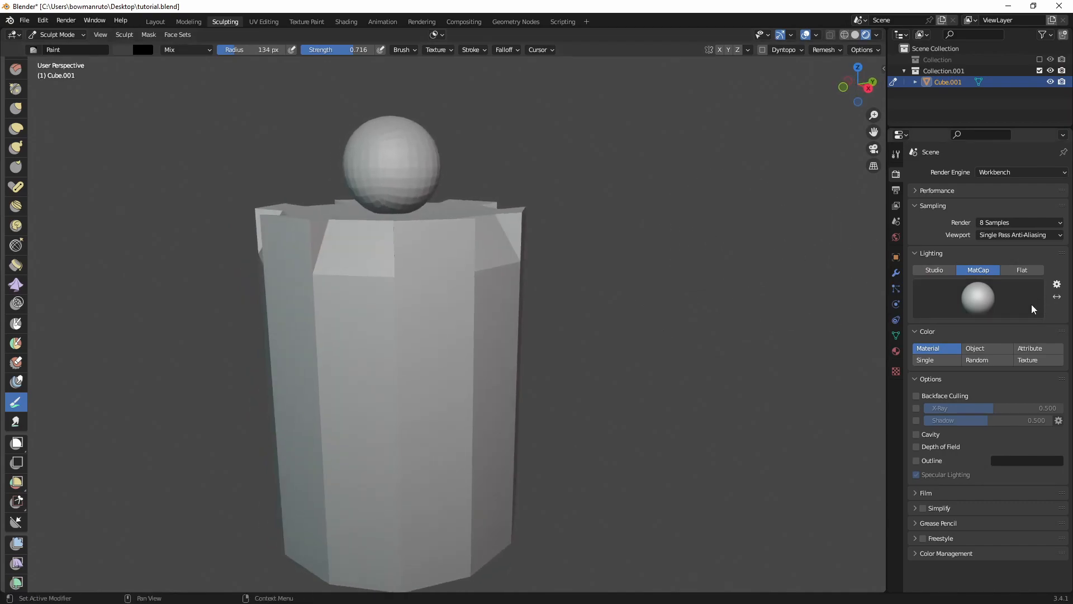
Set the Workbench render color to Attribute and compare the model in Solid and Rendered viewport shading.
{"action": "left_click", "coordinate": [1030, 348]}
{"action": "middle_click_drag", "start_coordinate": [676, 276], "coordinate": [649, 277]}
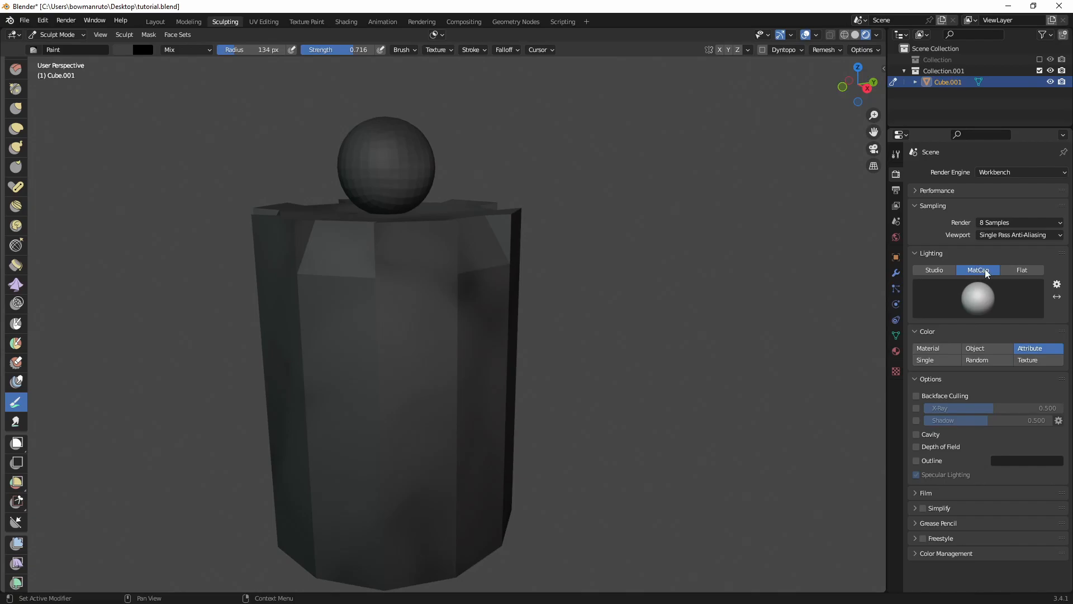
{"action": "left_click", "coordinate": [867, 36]}
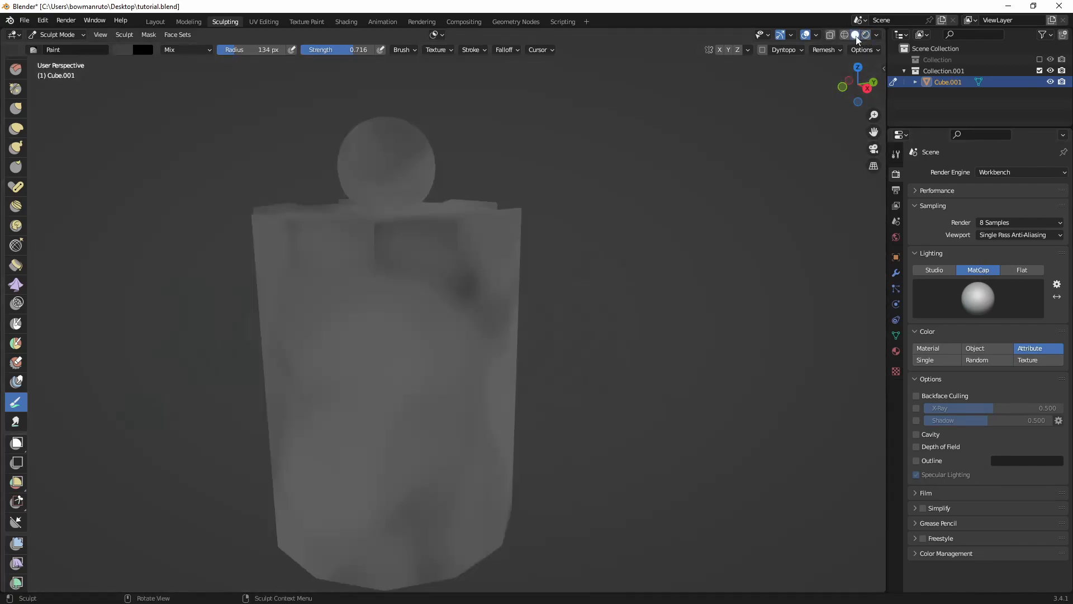
{"action": "left_click", "coordinate": [855, 35]}
{"action": "middle_click_drag", "start_coordinate": [708, 206], "coordinate": [676, 271]}
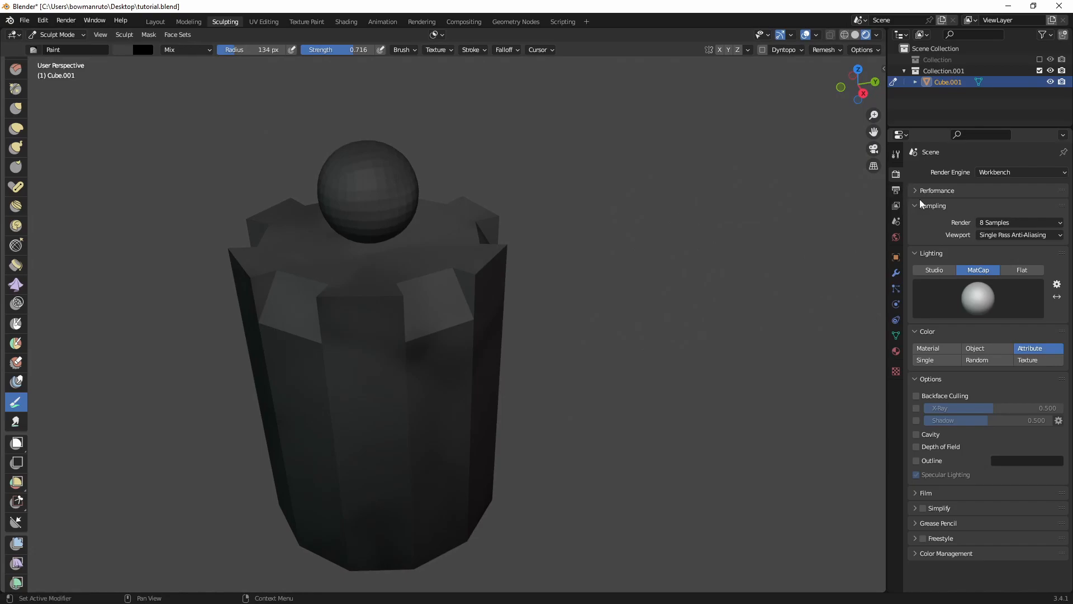
Show the scene's output settings and view the painted model from a lower angle.
{"action": "left_click", "coordinate": [897, 191]}
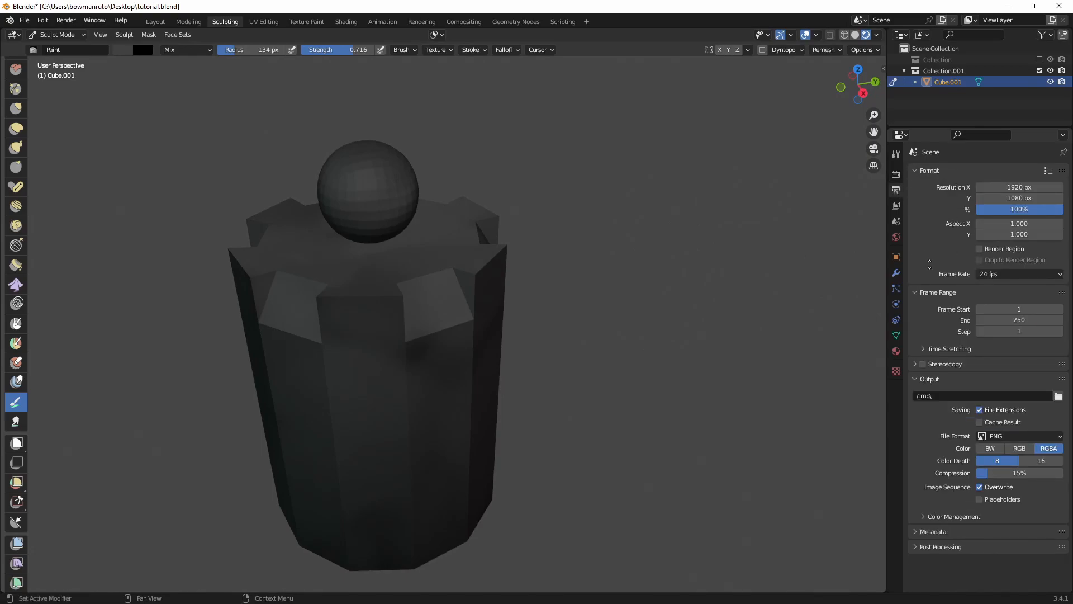
{"action": "middle_click_drag", "start_coordinate": [629, 240], "coordinate": [637, 219]}
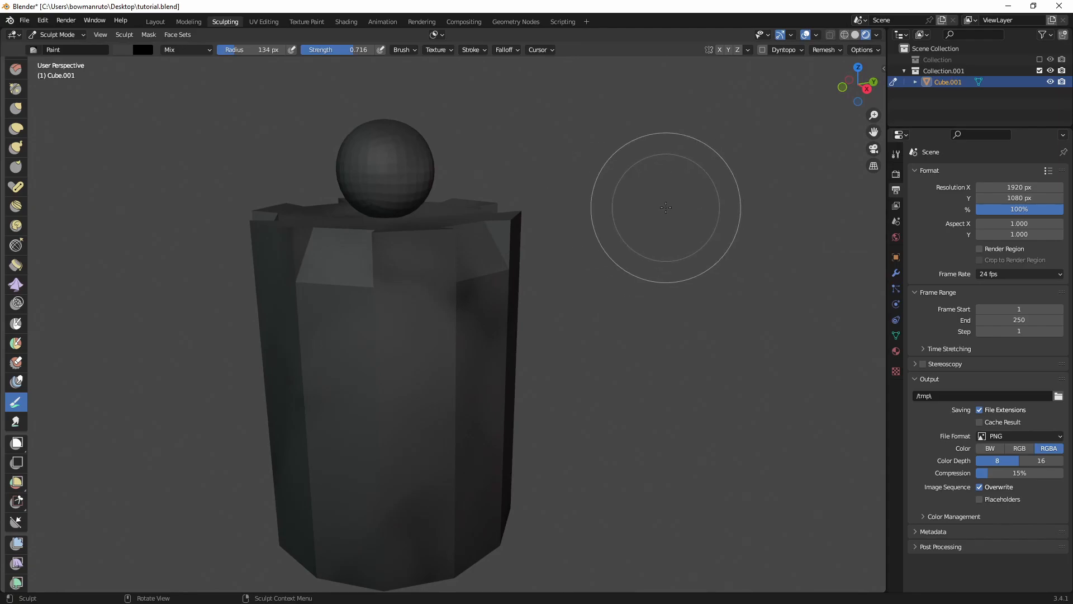
Switch to the Shading workspace and create a new material for the joined model.
{"action": "left_click", "coordinate": [346, 21]}
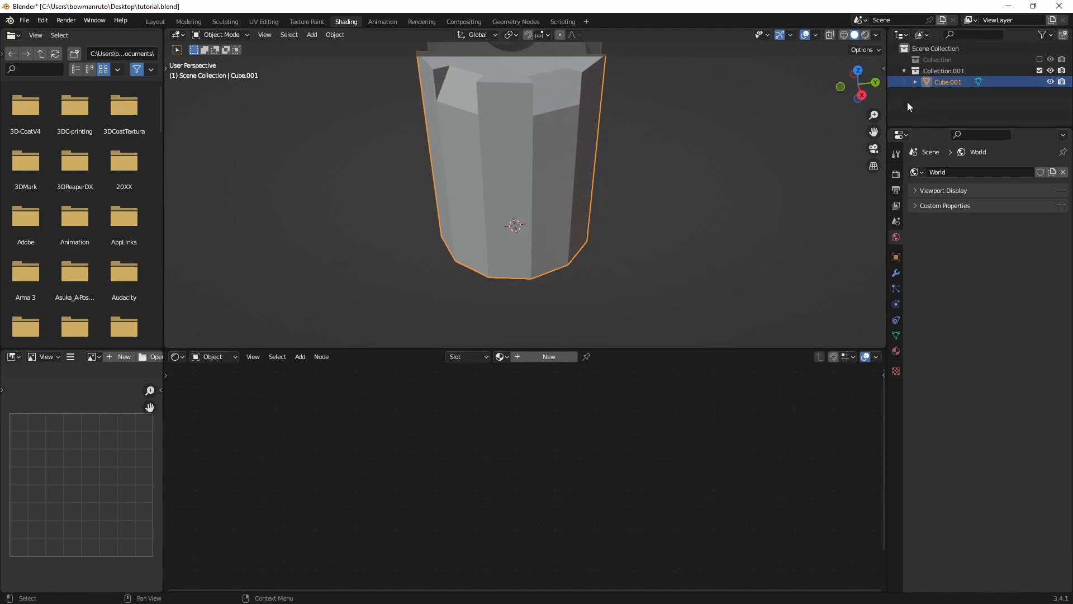
{"action": "middle_click_drag", "start_coordinate": [777, 162], "coordinate": [766, 205], "text": "shift"}
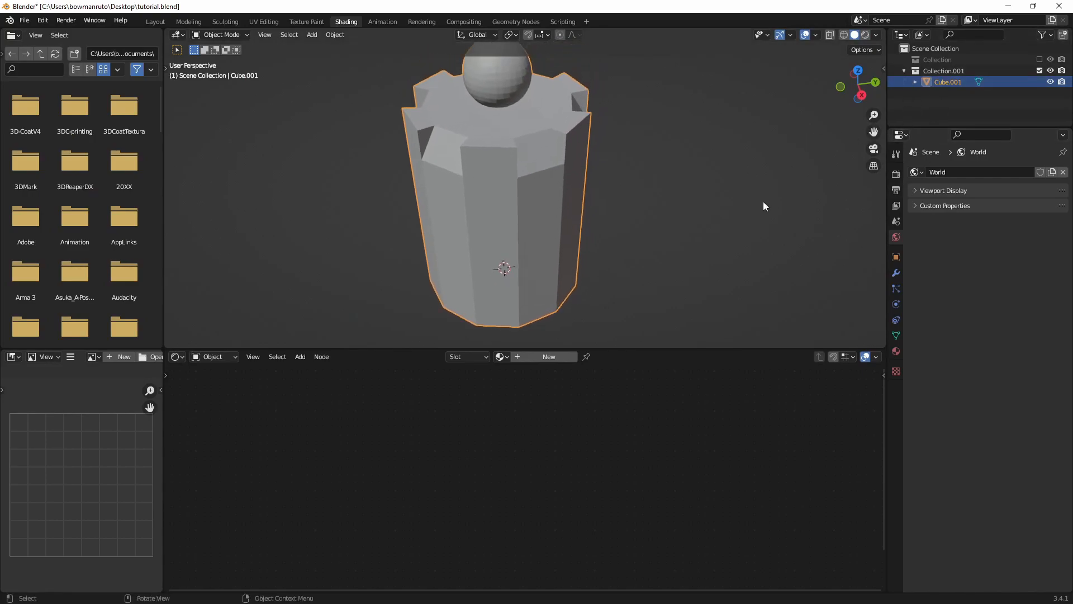
{"action": "mouse_move", "coordinate": [672, 288]}
{"action": "middle_mouse_down"}
{"action": "mouse_move", "coordinate": [702, 263]}
{"action": "mouse_move", "coordinate": [674, 289]}
{"action": "middle_mouse_up"}
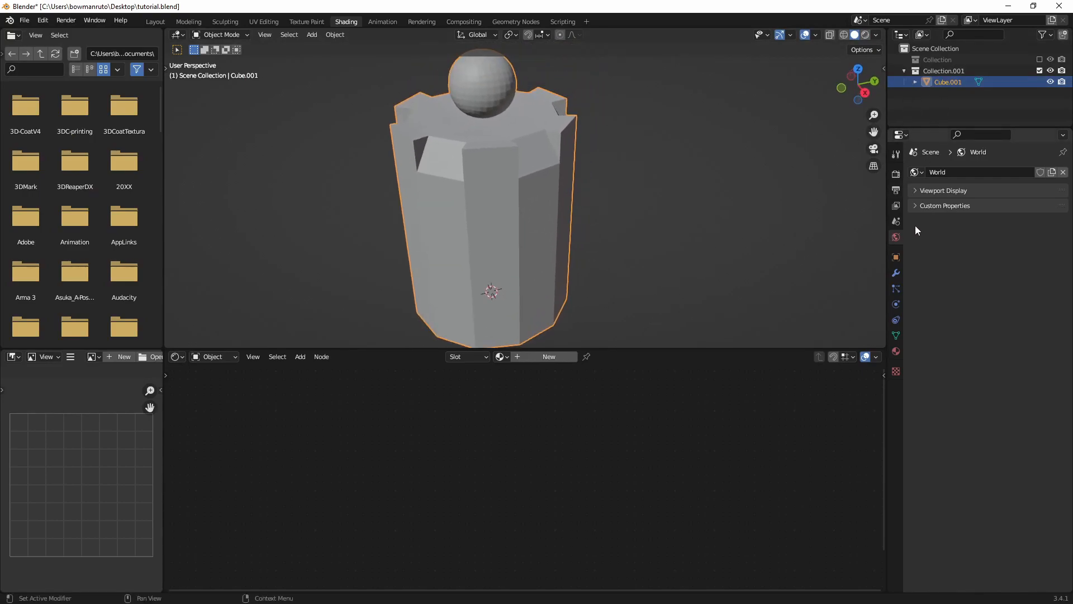
{"action": "left_click", "coordinate": [964, 61]}
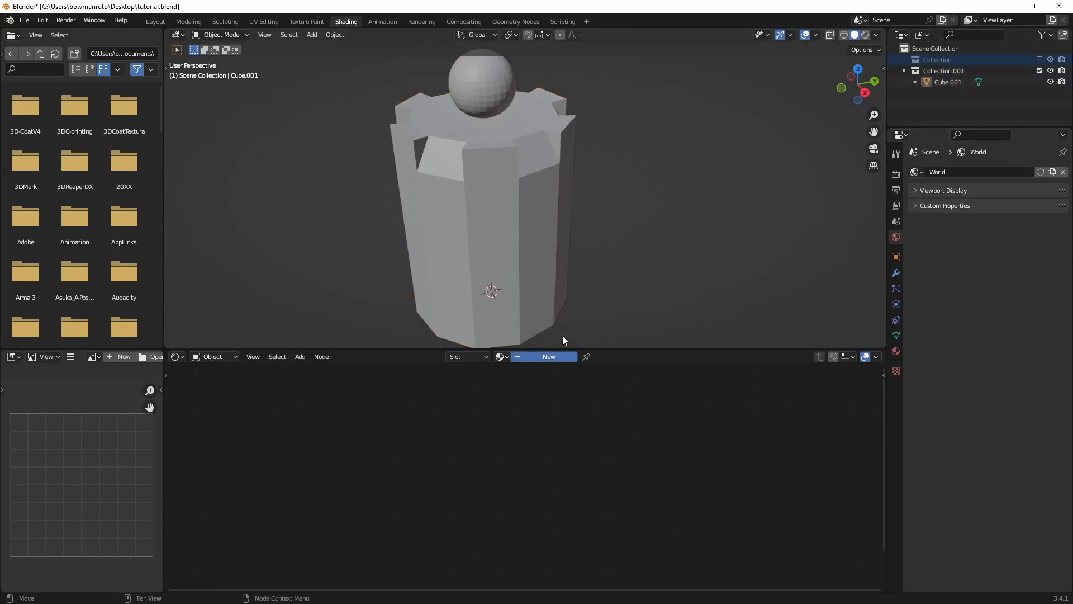
{"action": "left_click", "coordinate": [557, 356]}
Add a Color Attribute node before the Principled BSDF and set it to the Color attribute.
{"action": "key", "text": "shift+a"}
{"action": "left_click", "coordinate": [368, 420]}
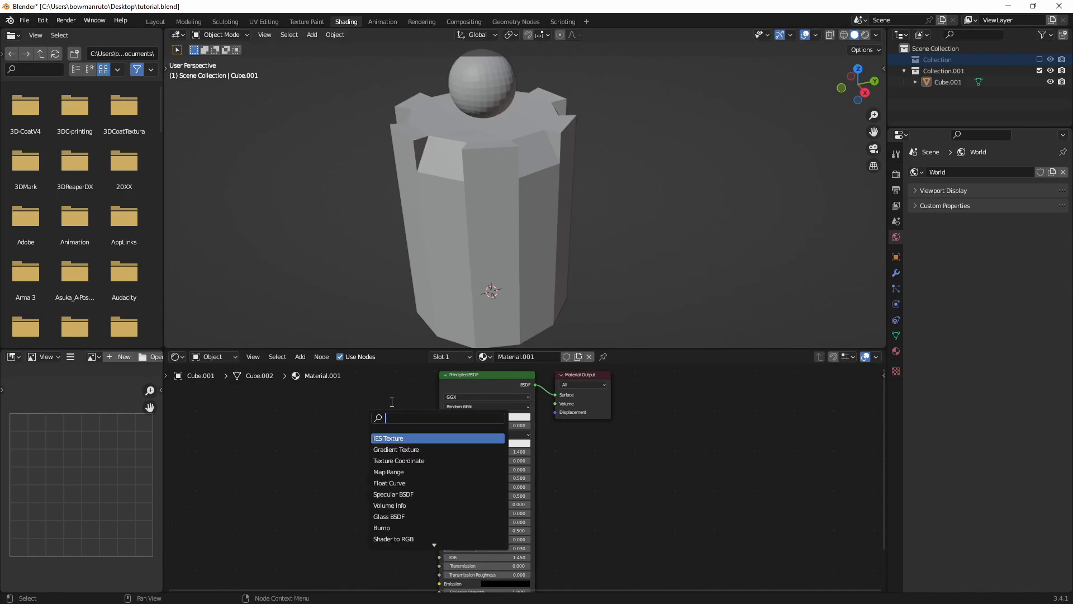
{"action": "type", "text": "col"}
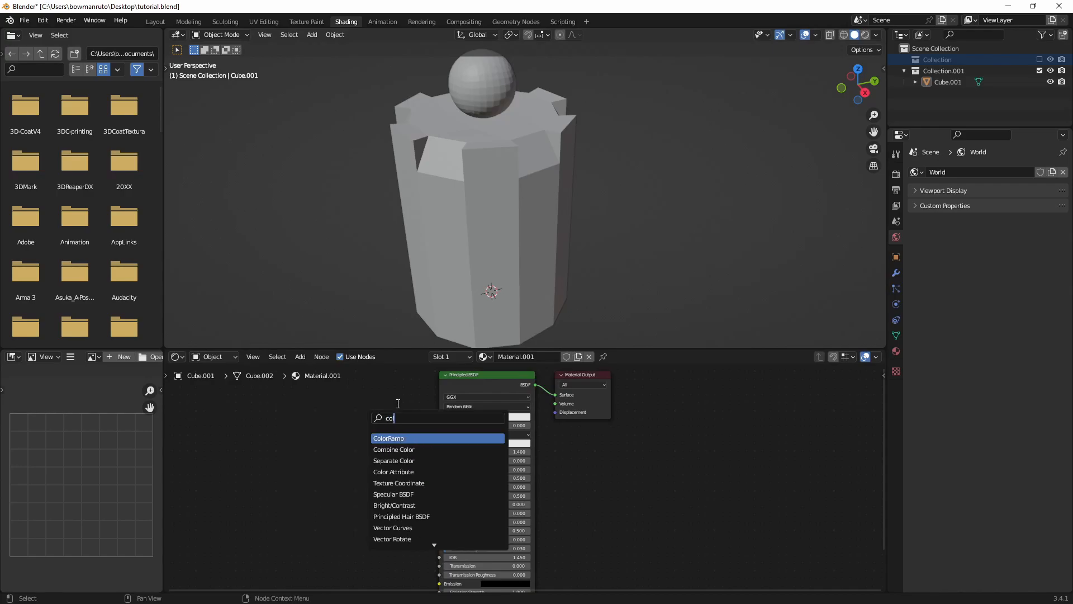
{"action": "left_click", "coordinate": [415, 472]}
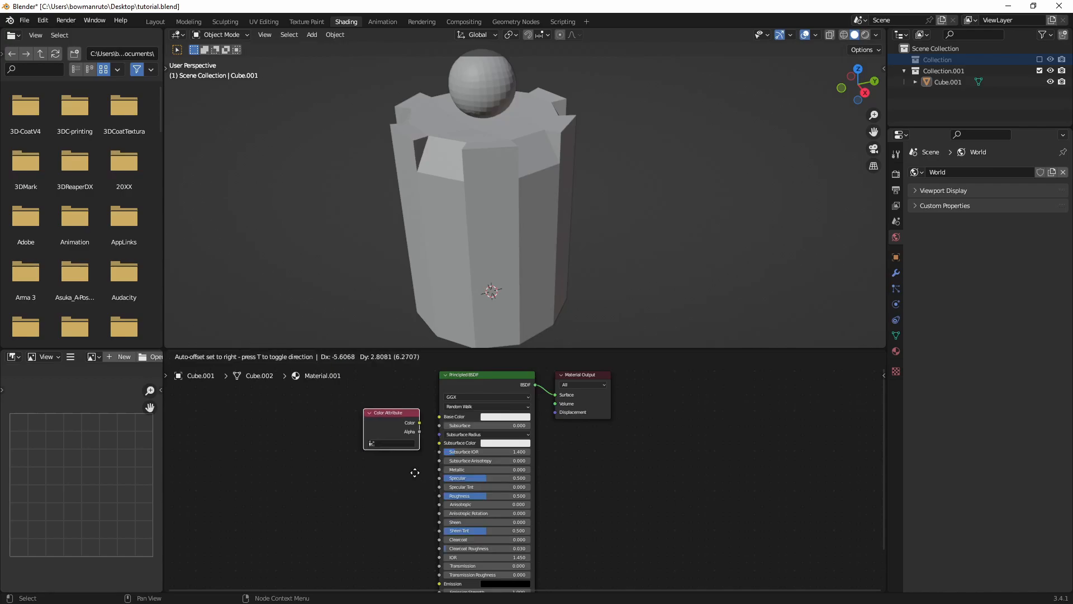
{"action": "left_click", "coordinate": [343, 436]}
{"action": "key", "text": "Return"}
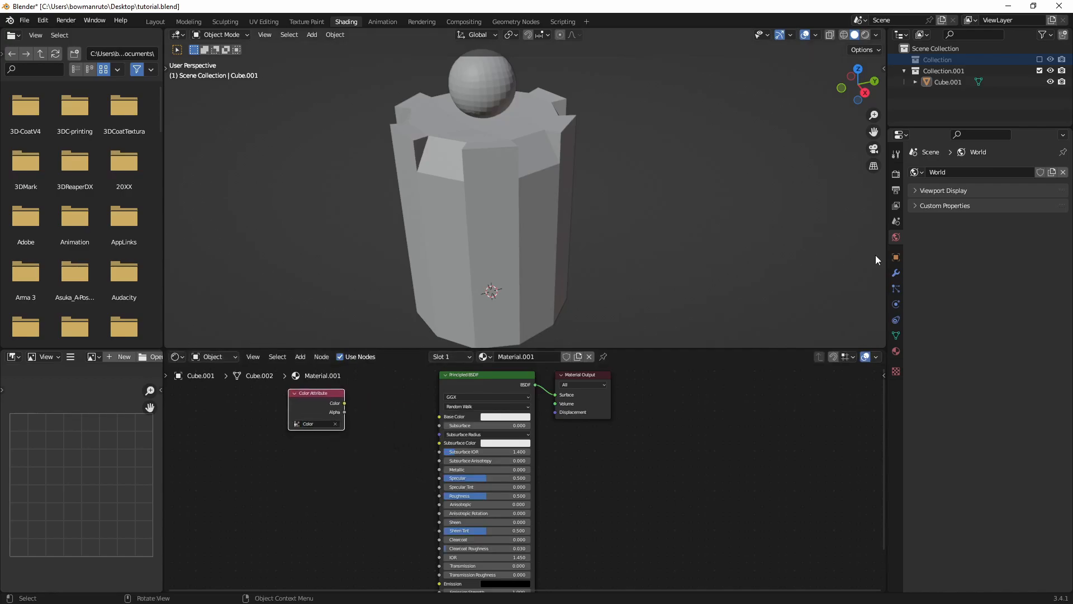
Rename the mesh's vertex color attribute to "base color".
{"action": "left_click", "coordinate": [896, 336]}
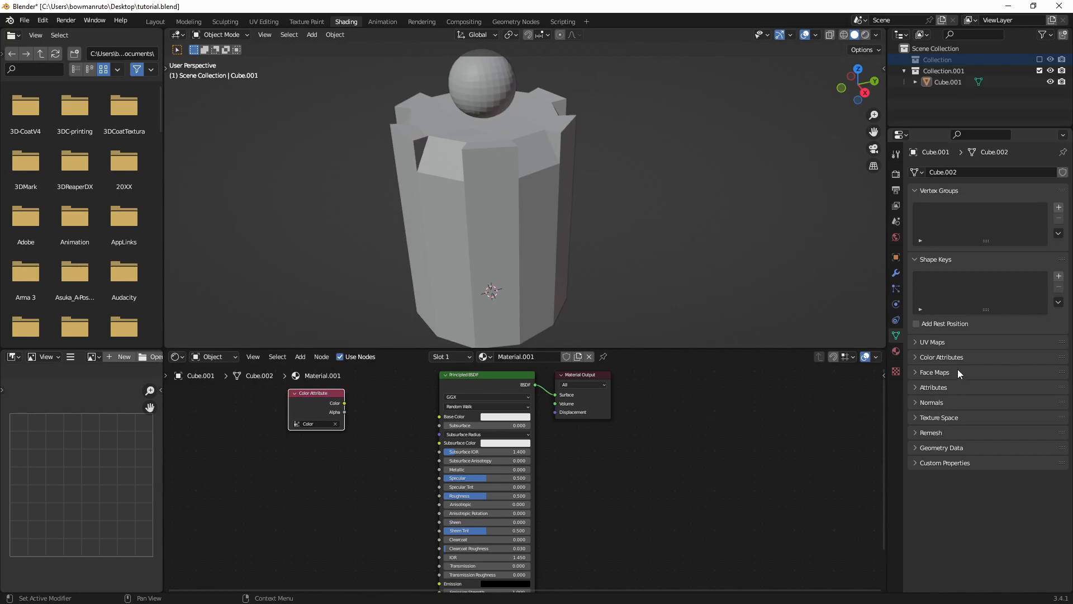
{"action": "left_click", "coordinate": [973, 358]}
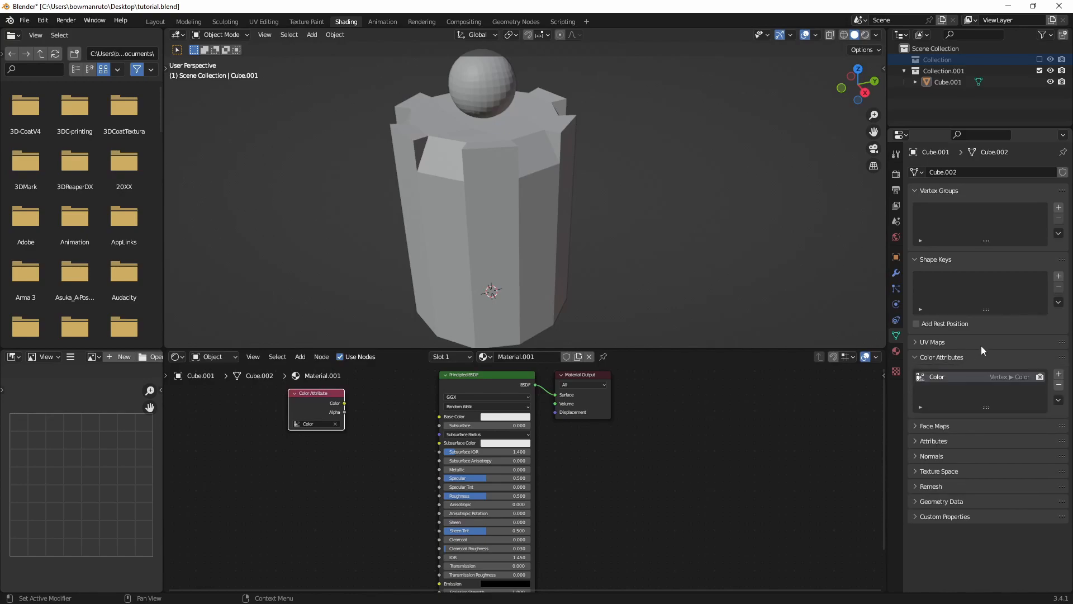
{"action": "double_click", "coordinate": [945, 377]}
Select "base color" in the Color Attribute node and link its Color output to the Principled BSDF's Base Color.
{"action": "left_click", "coordinate": [307, 439]}
{"action": "left_click_drag", "start_coordinate": [345, 403], "coordinate": [440, 418]}
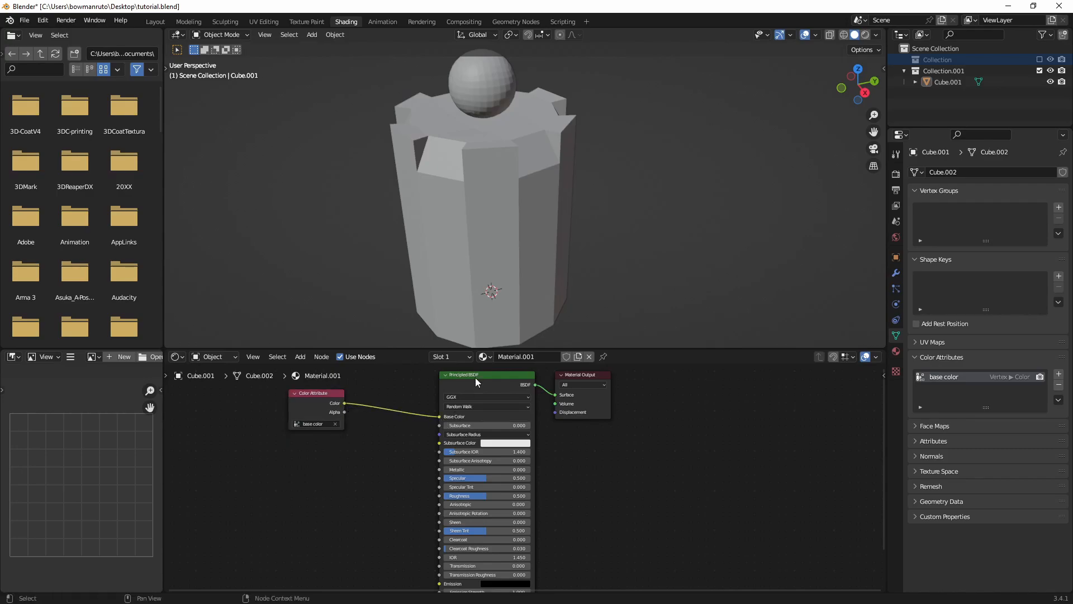
Change the render engine to Eevee and inspect the painted model in Material Preview shading.
{"action": "left_click", "coordinate": [896, 174]}
{"action": "left_click", "coordinate": [1006, 175]}
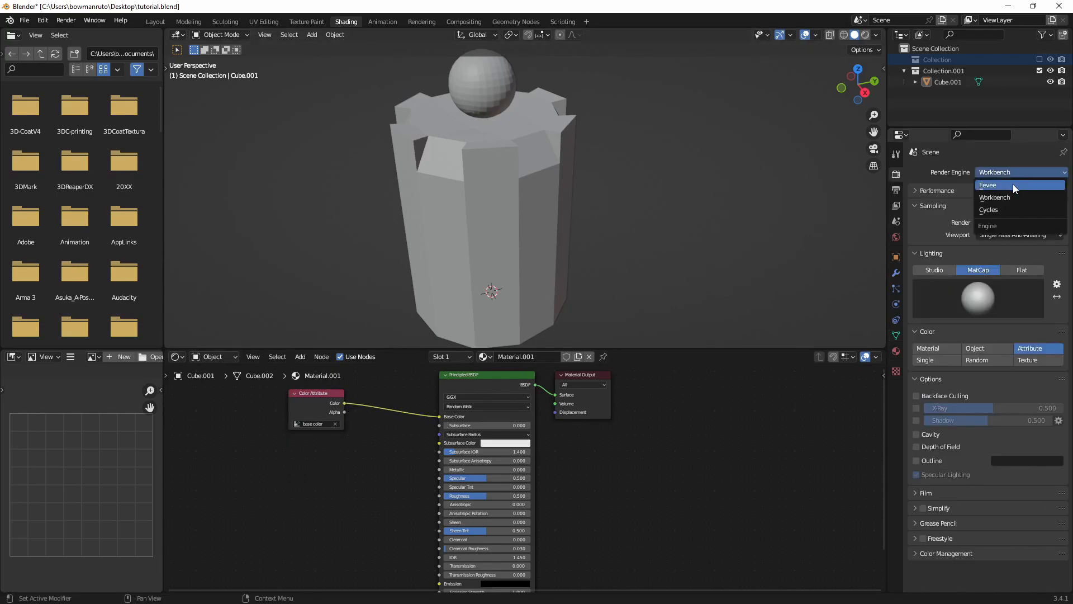
{"action": "left_click", "coordinate": [1006, 167]}
{"action": "mouse_move", "coordinate": [761, 89]}
{"action": "middle_mouse_down"}
{"action": "mouse_move", "coordinate": [598, 137]}
{"action": "mouse_move", "coordinate": [692, 106]}
{"action": "mouse_move", "coordinate": [660, 150]}
{"action": "mouse_move", "coordinate": [653, 186]}
{"action": "mouse_move", "coordinate": [756, 116]}
{"action": "mouse_move", "coordinate": [613, 222]}
{"action": "middle_mouse_up"}
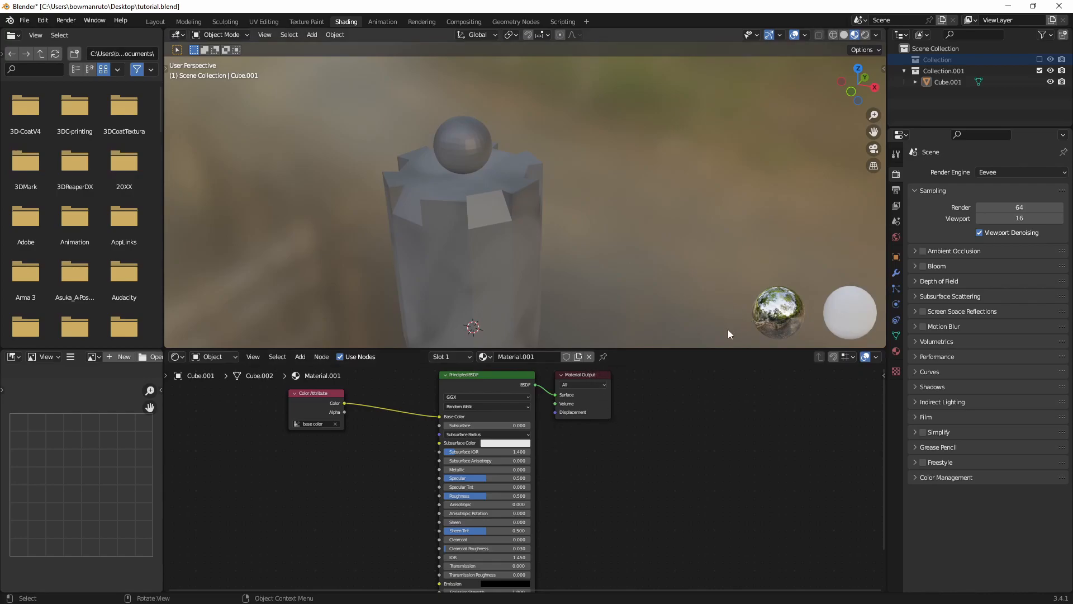
{"action": "middle_click_drag", "start_coordinate": [673, 388], "coordinate": [659, 378]}
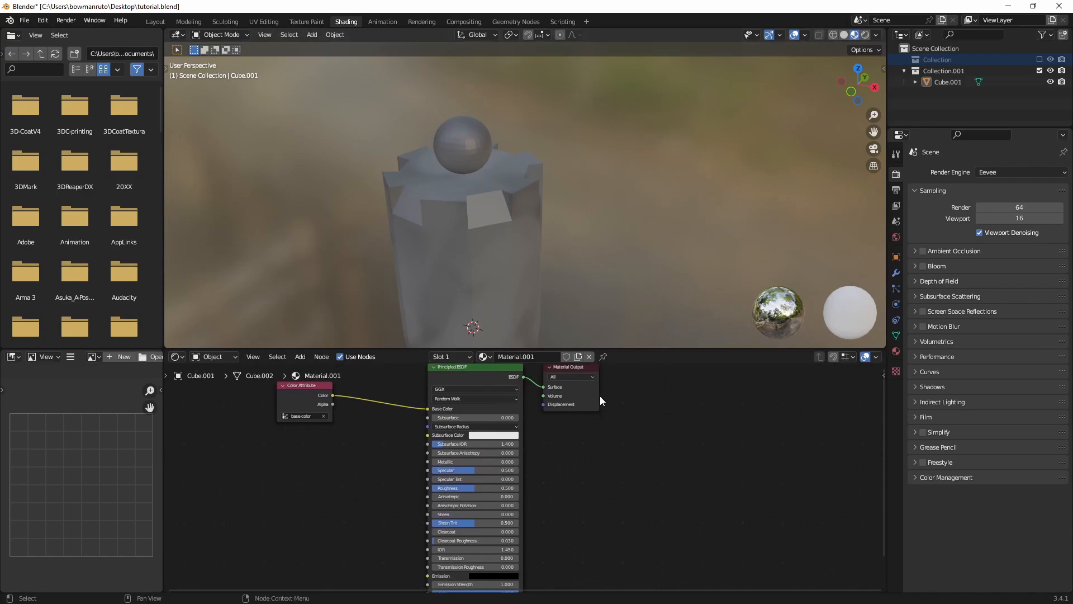
{"action": "middle_click_drag", "start_coordinate": [711, 214], "coordinate": [507, 215]}
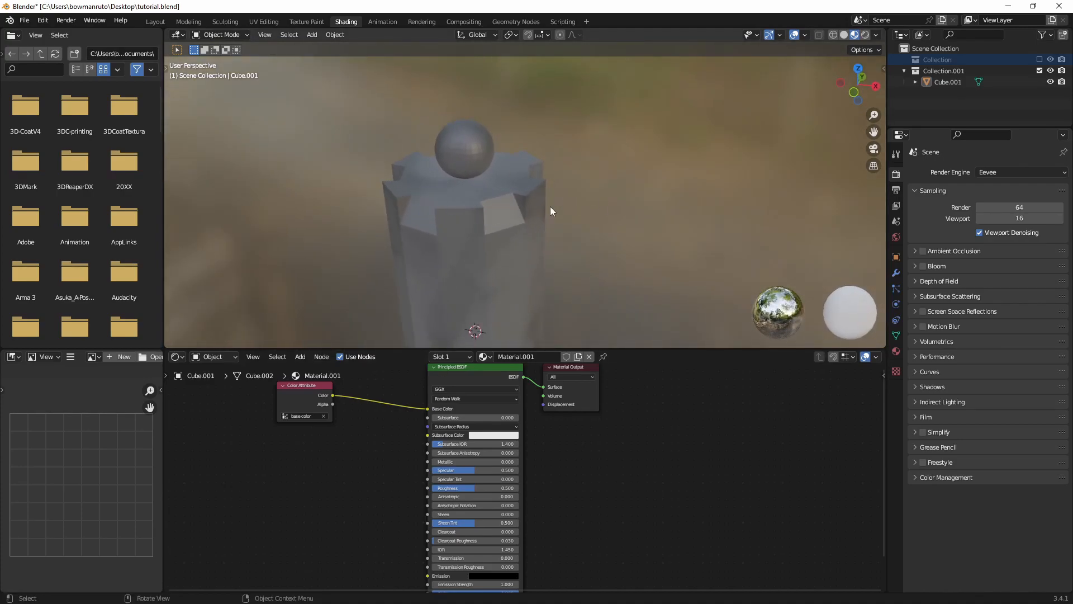
{"action": "left_click", "coordinate": [1040, 59]}
{"action": "left_click", "coordinate": [1040, 59]}
Add an unconnected Image Texture node in the empty space beyond the Material Output node.
{"action": "middle_click_drag", "start_coordinate": [661, 401], "coordinate": [606, 423]}
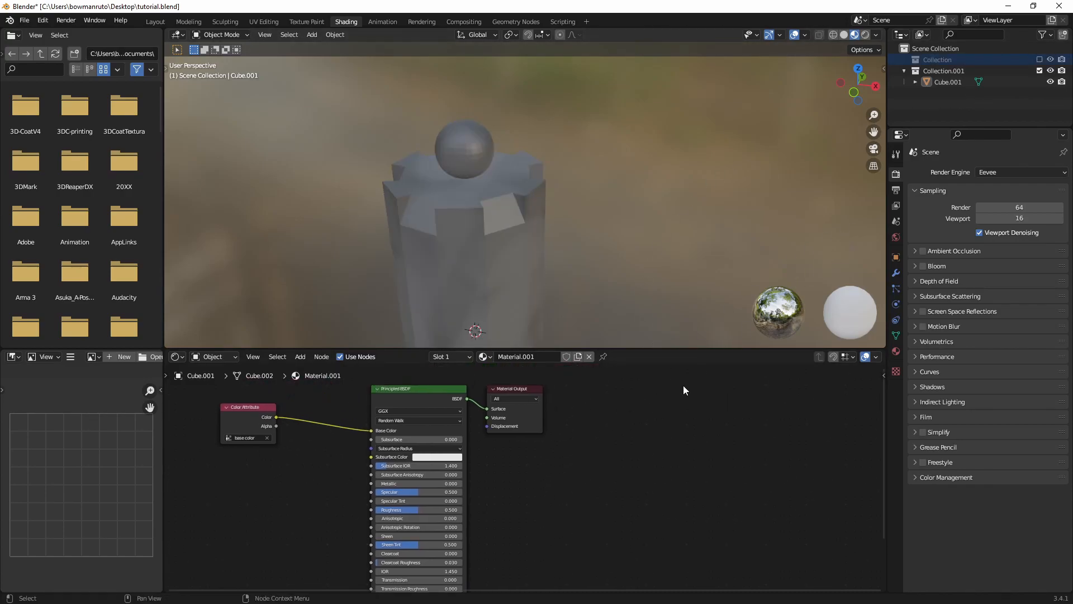
{"action": "key", "text": "shift+a"}
{"action": "left_click", "coordinate": [737, 431]}
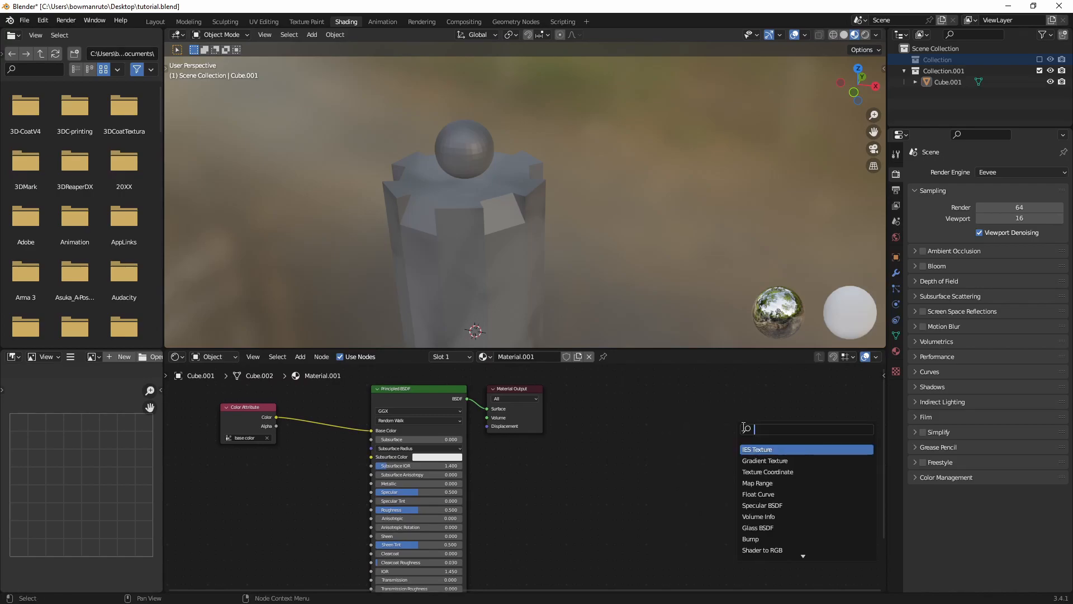
{"action": "type", "text": "image"}
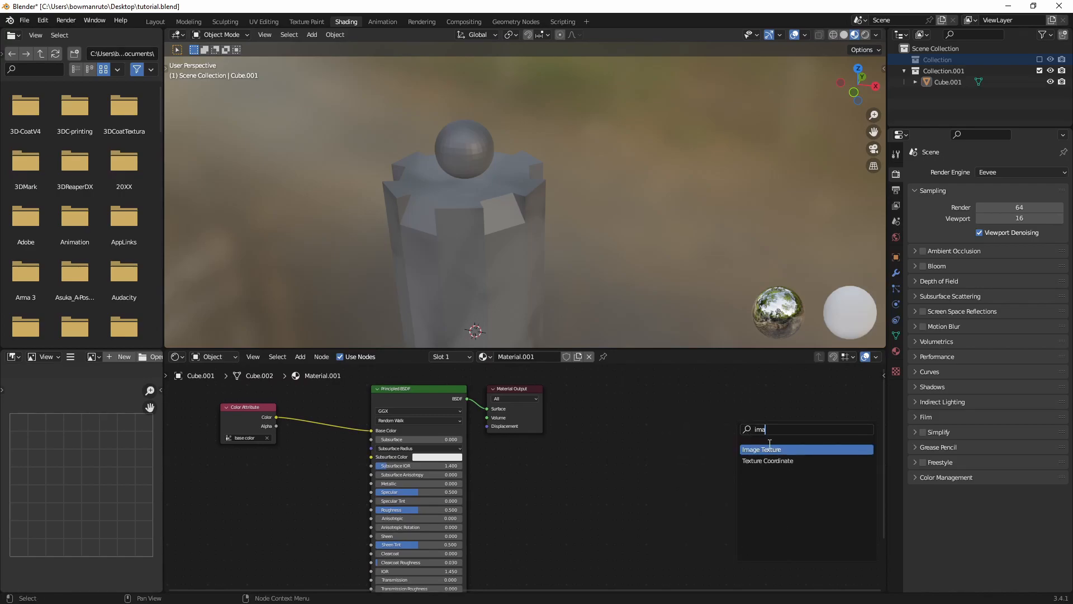
{"action": "key", "text": "Return"}
{"action": "left_click", "coordinate": [677, 421]}
Start a new image in the Image Texture node and set its width to 1024*4, giving 4096 px.
{"action": "left_click", "coordinate": [691, 433]}
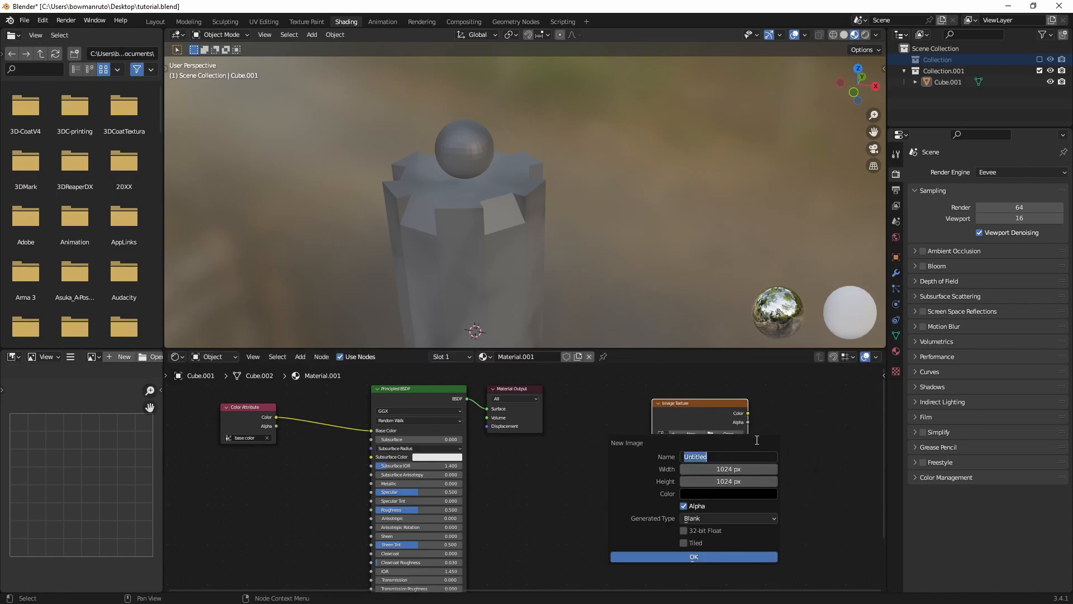
{"action": "left_click", "coordinate": [736, 469]}
{"action": "double_click", "coordinate": [758, 470]}
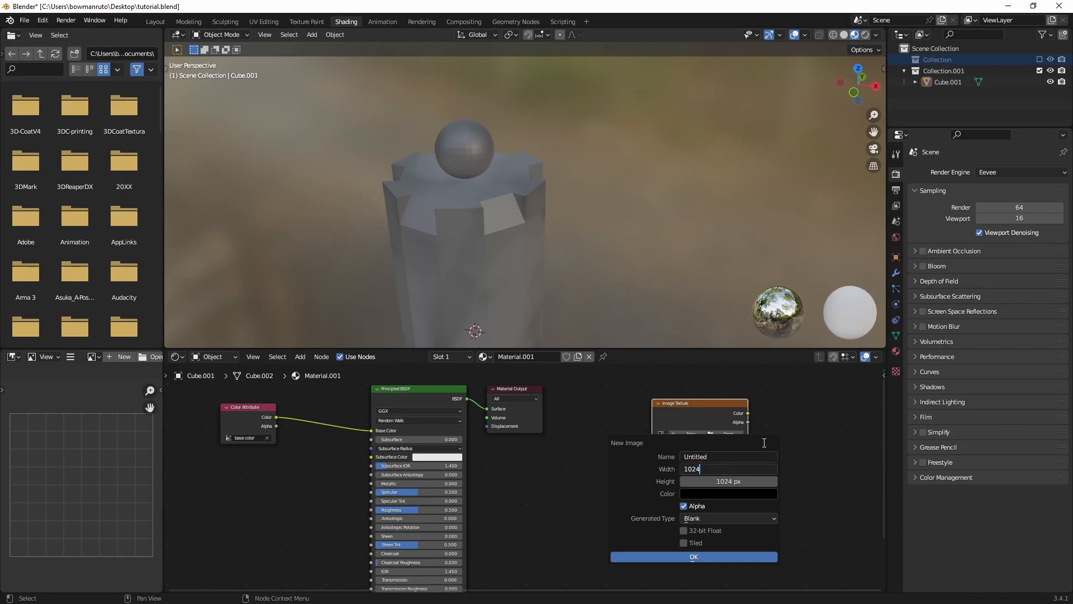
{"action": "type", "text": "*3"}
{"action": "key", "text": "BackSpace"}
{"action": "type", "text": "4"}
{"action": "key", "text": "Return"}
Set the new image's height to 1024*4 and create the image.
{"action": "left_click", "coordinate": [761, 484]}
{"action": "type", "text": "&"}
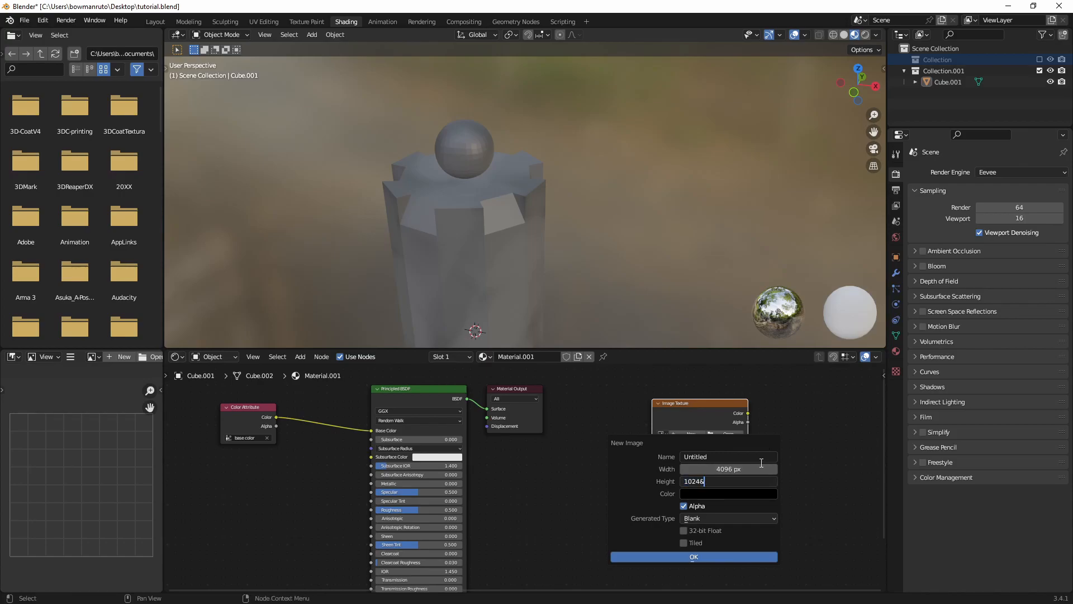
{"action": "key", "text": "BackSpace"}
{"action": "type", "text": "^"}
{"action": "key", "text": "BackSpace"}
{"action": "type", "text": "&4"}
{"action": "key", "text": "BackSpace"}
{"action": "key", "text": "BackSpace"}
{"action": "type", "text": "*4"}
{"action": "key", "text": "Return"}
{"action": "left_click", "coordinate": [722, 553]}
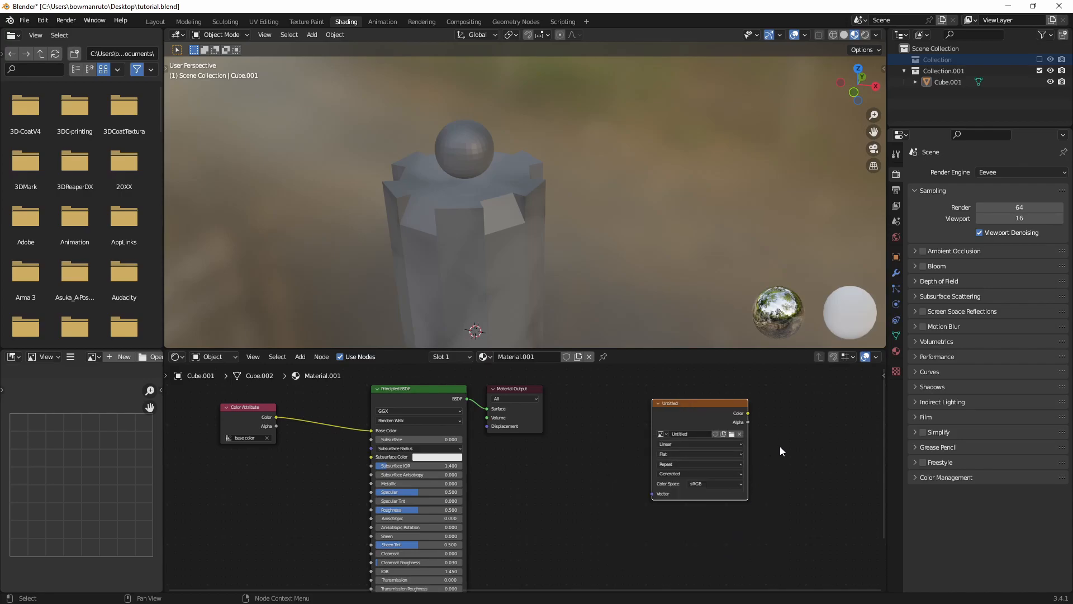
Change the render engine to Cycles and set its device to GPU Compute.
{"action": "left_click", "coordinate": [988, 174]}
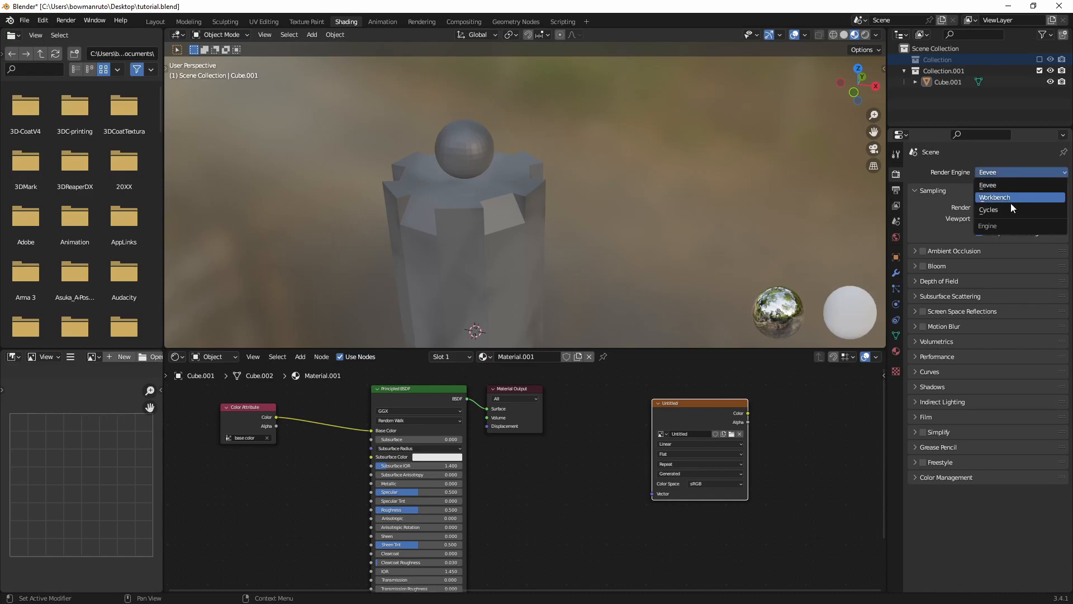
{"action": "left_click", "coordinate": [1028, 210]}
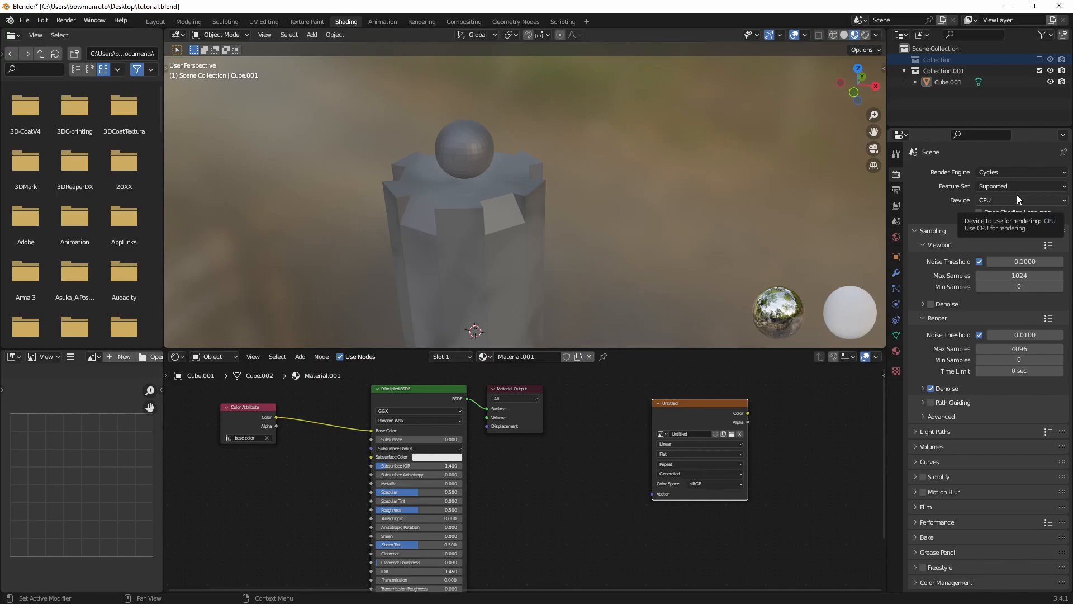
{"action": "left_click", "coordinate": [1018, 198]}
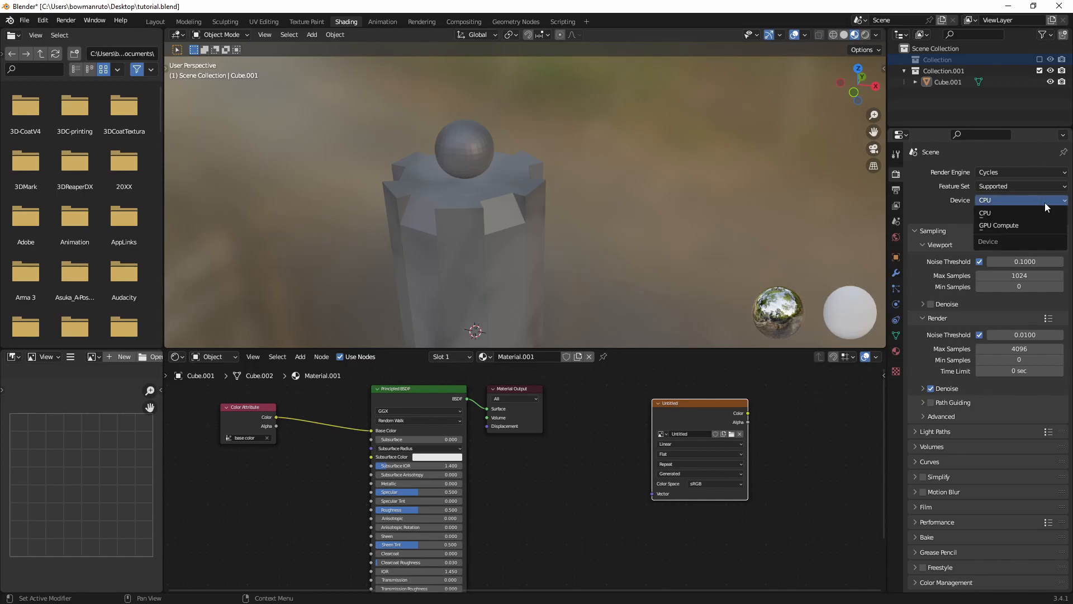
{"action": "left_click", "coordinate": [1023, 225]}
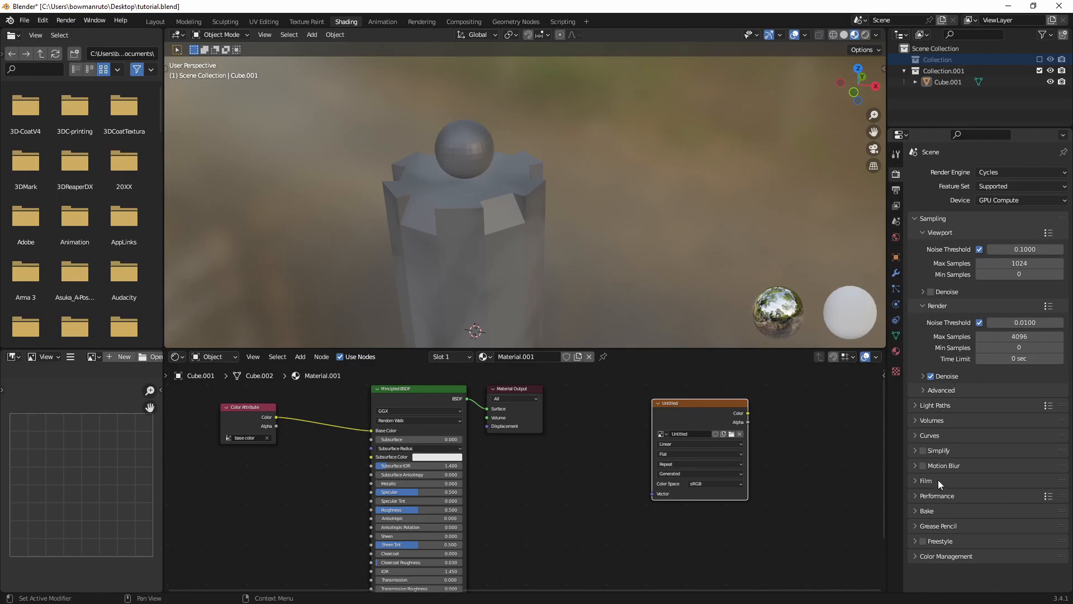
Open the Cycles bake settings and set the bake type to Diffuse.
{"action": "left_click", "coordinate": [937, 511]}
{"action": "scroll", "coordinate": [962, 481], "scroll_direction": "down", "scroll_amount": 7}
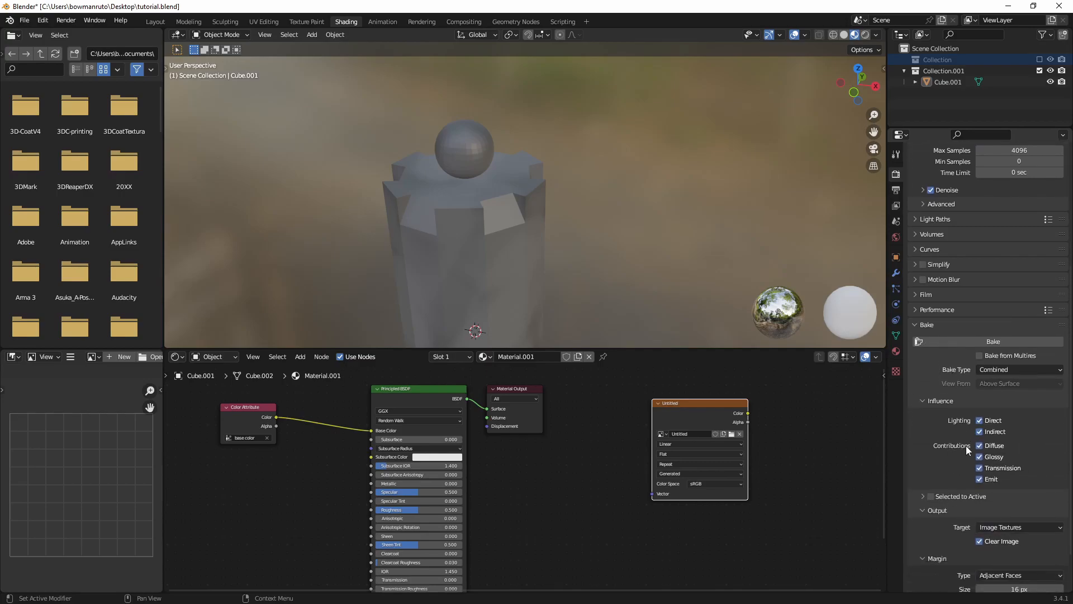
{"action": "left_click", "coordinate": [1021, 369]}
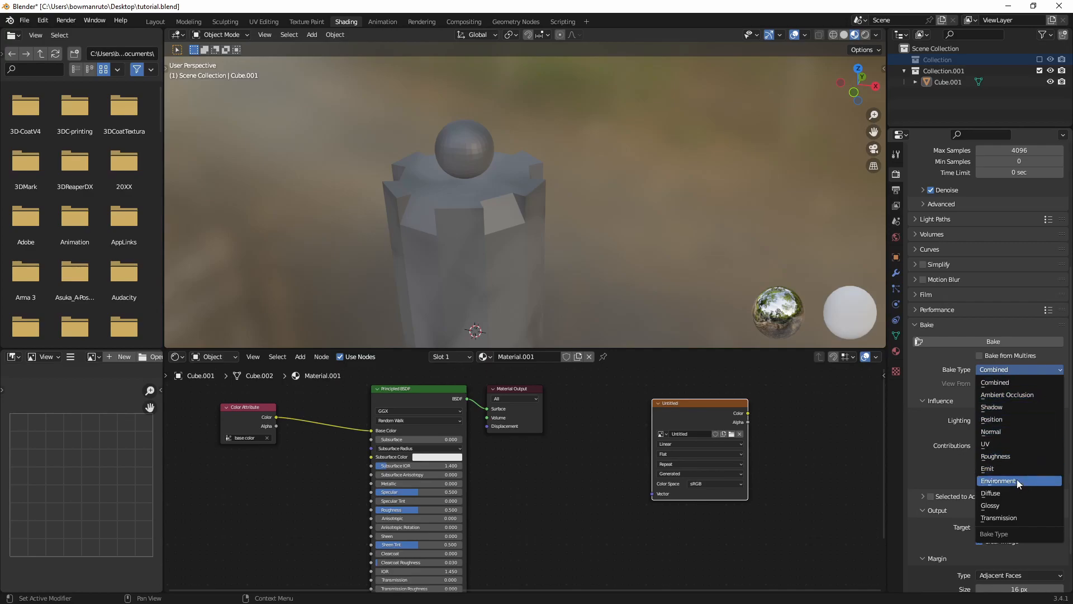
{"action": "left_click", "coordinate": [1014, 493]}
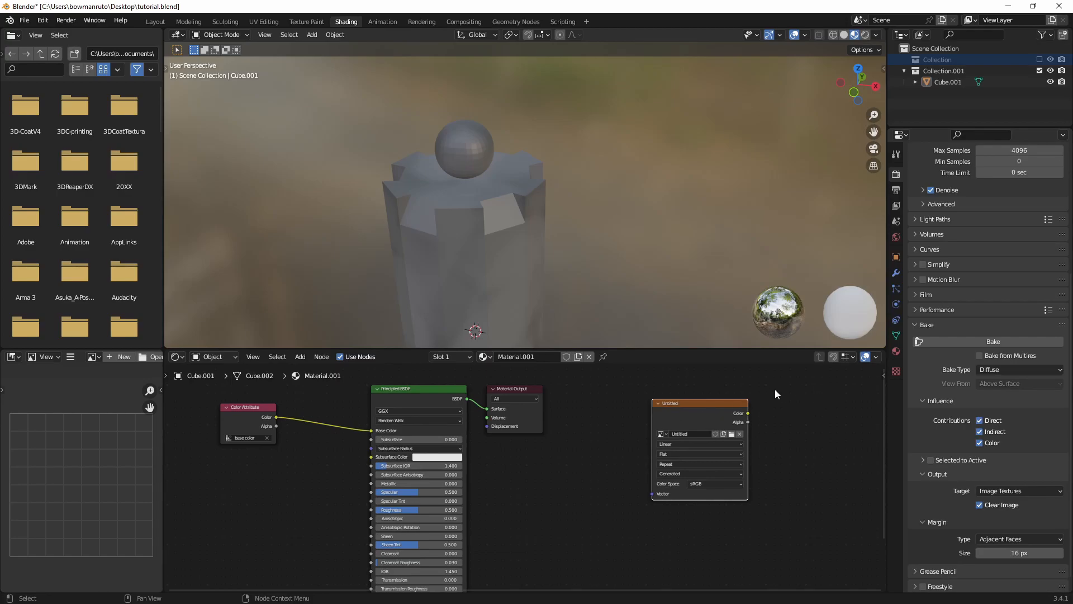
Disable the Direct and Indirect contributions for the Diffuse bake, leaving only Color enabled.
{"action": "left_click", "coordinate": [998, 424]}
{"action": "left_click", "coordinate": [1025, 431]}
{"action": "scroll", "coordinate": [1015, 475], "scroll_direction": "up", "scroll_amount": 6}
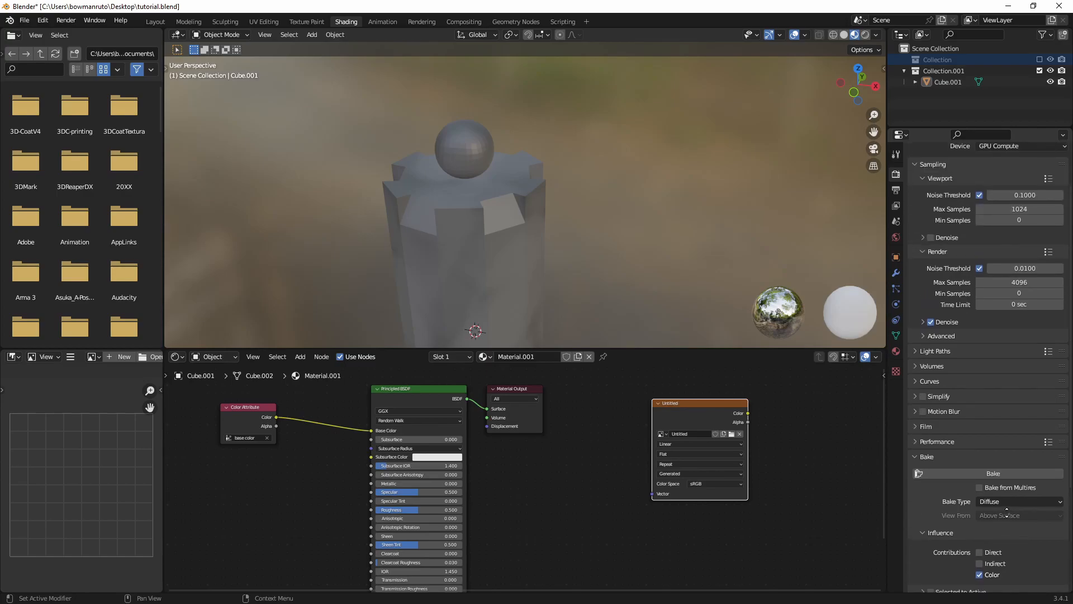
Move the Untitled image texture node slightly, select Cube.001, and bake its diffuse color to that image.
{"action": "scroll", "coordinate": [1034, 347], "scroll_direction": "down", "scroll_amount": 1}
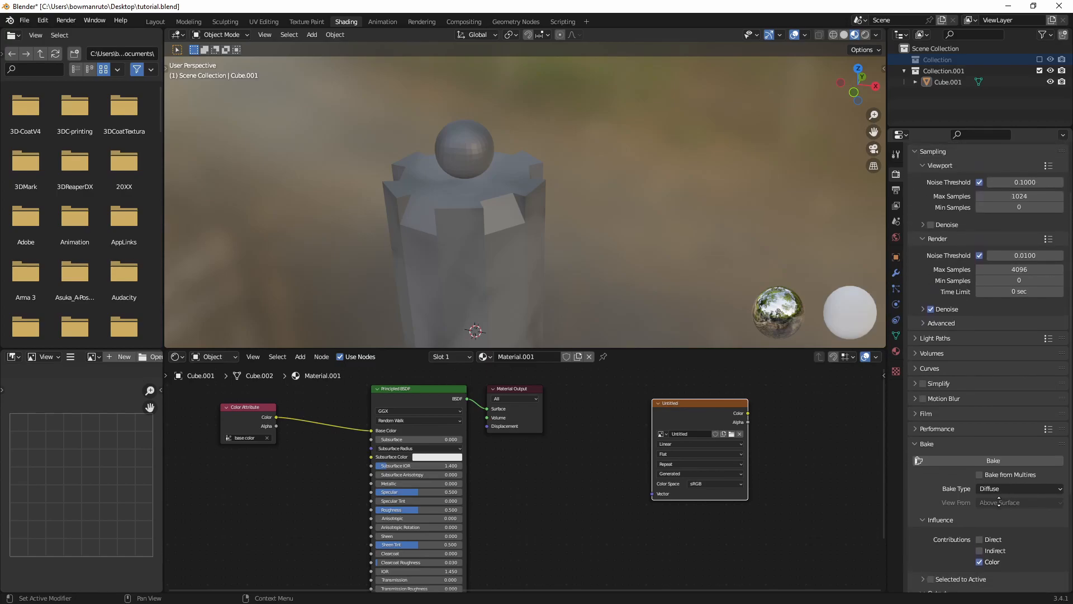
{"action": "scroll", "coordinate": [931, 313], "scroll_direction": "down", "scroll_amount": 5}
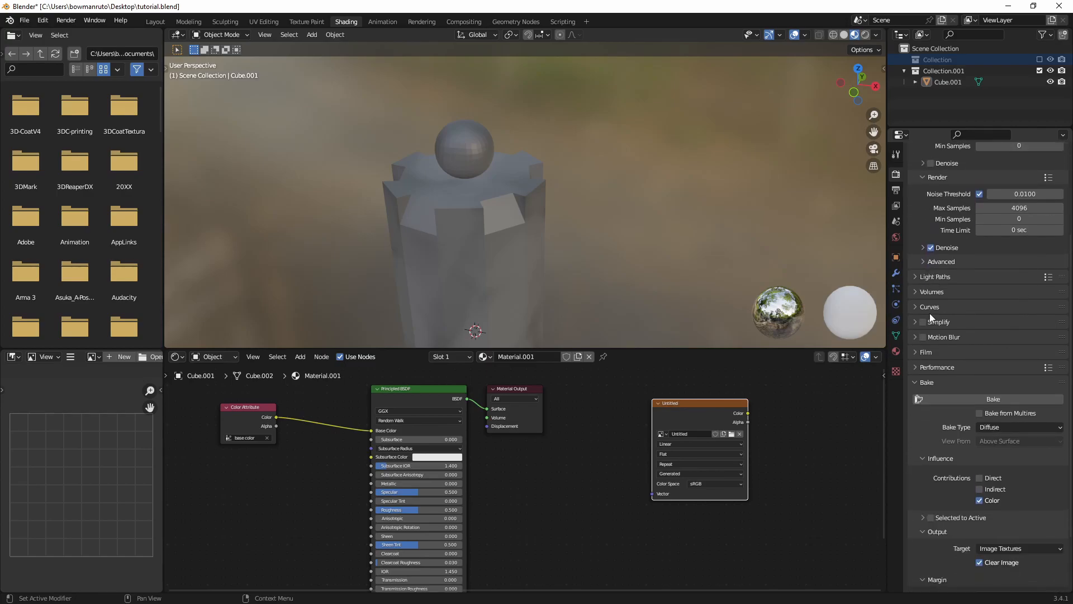
{"action": "mouse_move", "coordinate": [705, 404]}
{"action": "left_mouse_down"}
{"action": "mouse_move", "coordinate": [699, 414]}
{"action": "mouse_move", "coordinate": [688, 402]}
{"action": "left_mouse_up"}
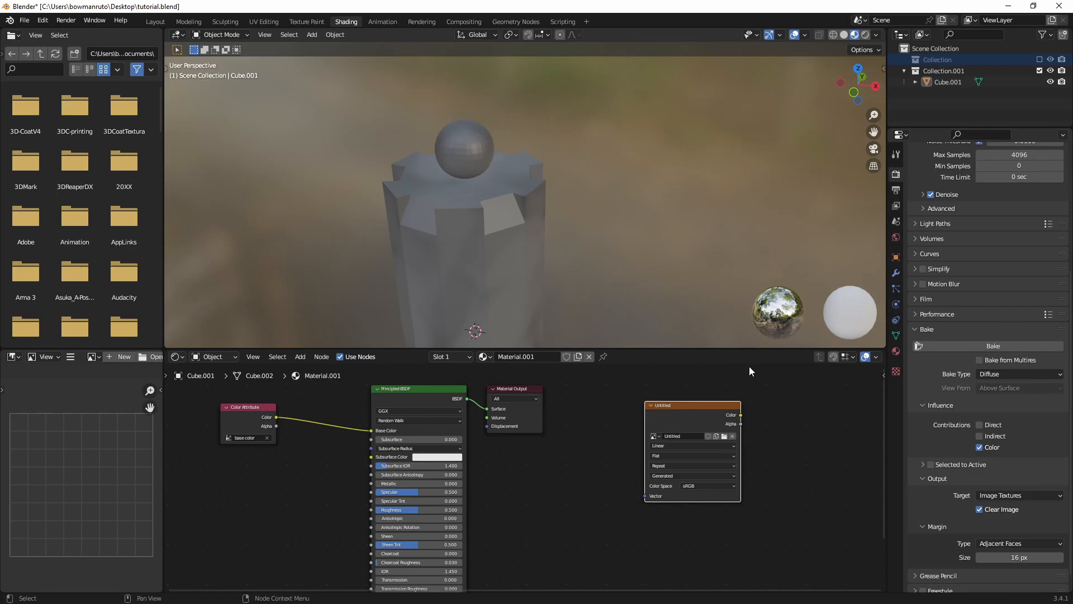
{"action": "left_click_drag", "start_coordinate": [696, 419], "coordinate": [683, 420]}
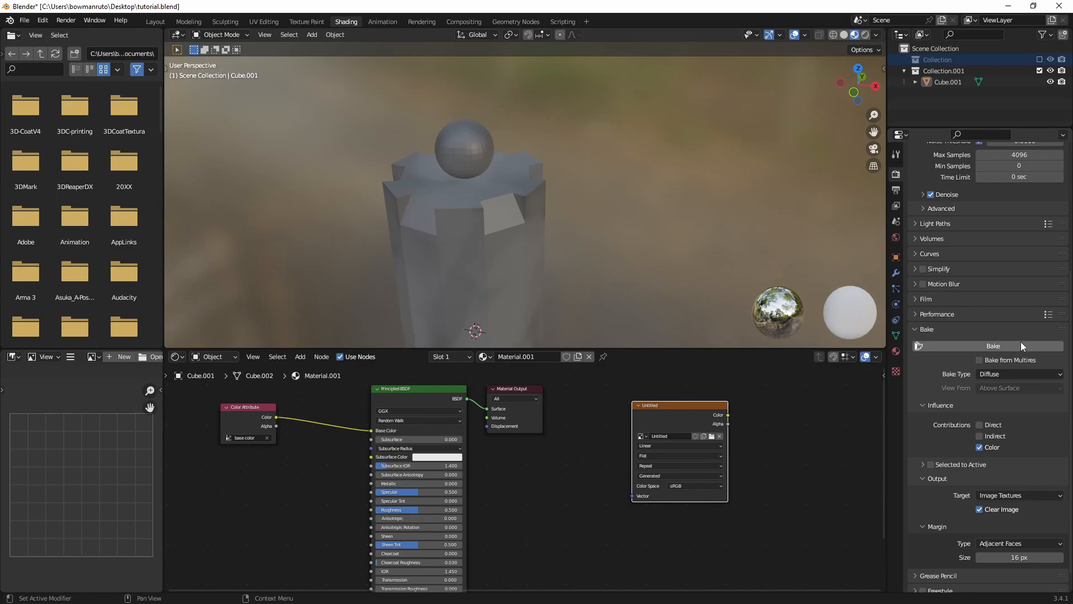
{"action": "left_click", "coordinate": [998, 345]}
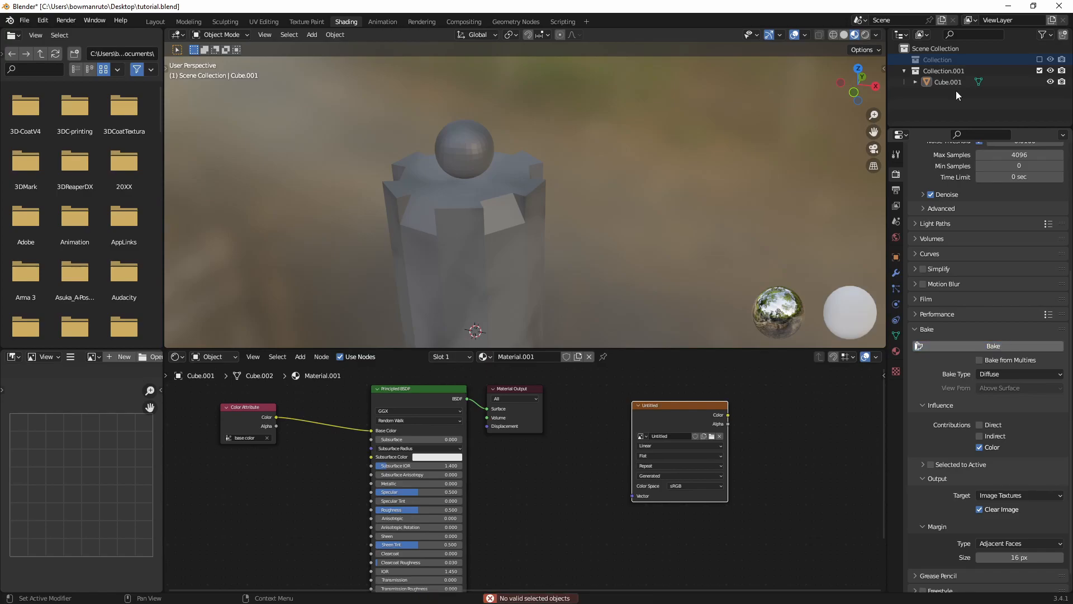
{"action": "left_click", "coordinate": [957, 82]}
{"action": "left_click", "coordinate": [994, 344]}
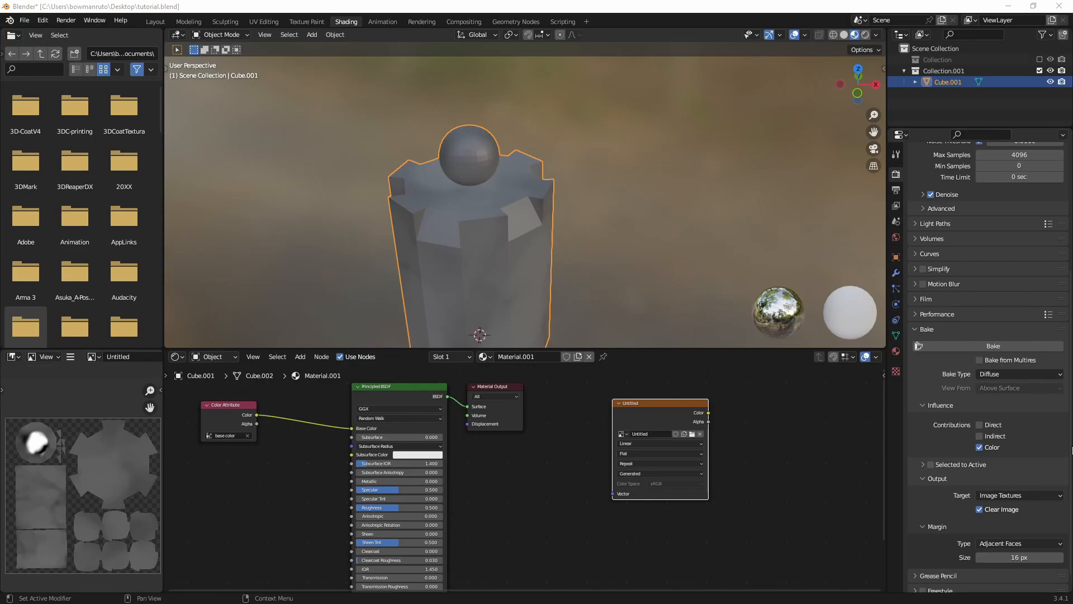
{"action": "middle_click_drag", "start_coordinate": [418, 236], "coordinate": [436, 214]}
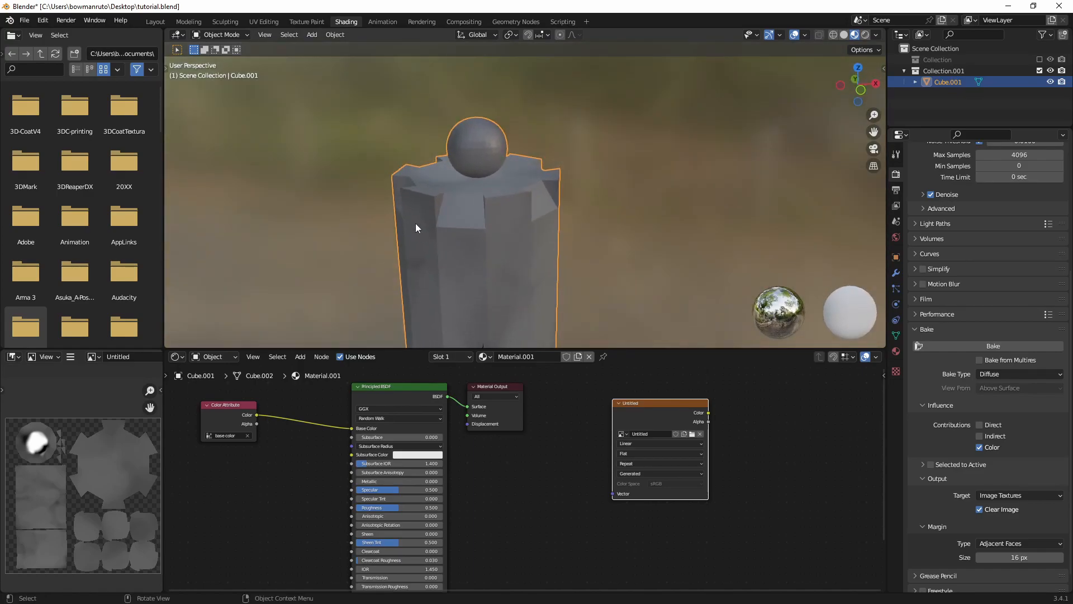
{"action": "left_click", "coordinate": [156, 22]}
{"action": "mouse_move", "coordinate": [569, 235]}
{"action": "middle_mouse_down"}
{"action": "mouse_move", "coordinate": [552, 230]}
{"action": "mouse_move", "coordinate": [578, 228]}
{"action": "middle_mouse_up"}
{"action": "left_click", "coordinate": [971, 61]}
{"action": "left_click", "coordinate": [974, 82]}
{"action": "left_click", "coordinate": [346, 21]}
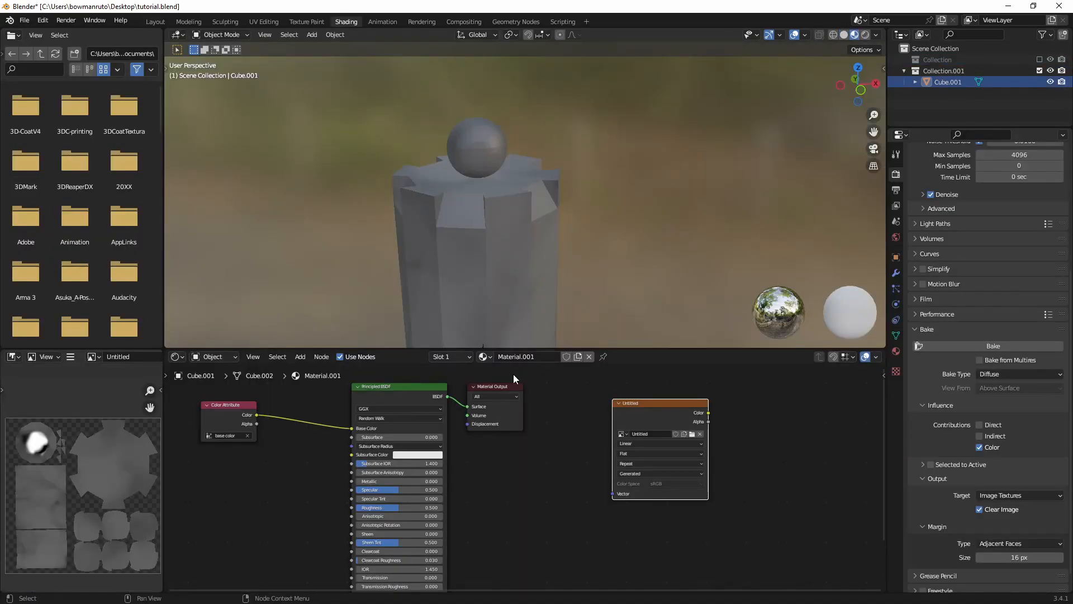
{"action": "middle_click_drag", "start_coordinate": [532, 381], "coordinate": [527, 389]}
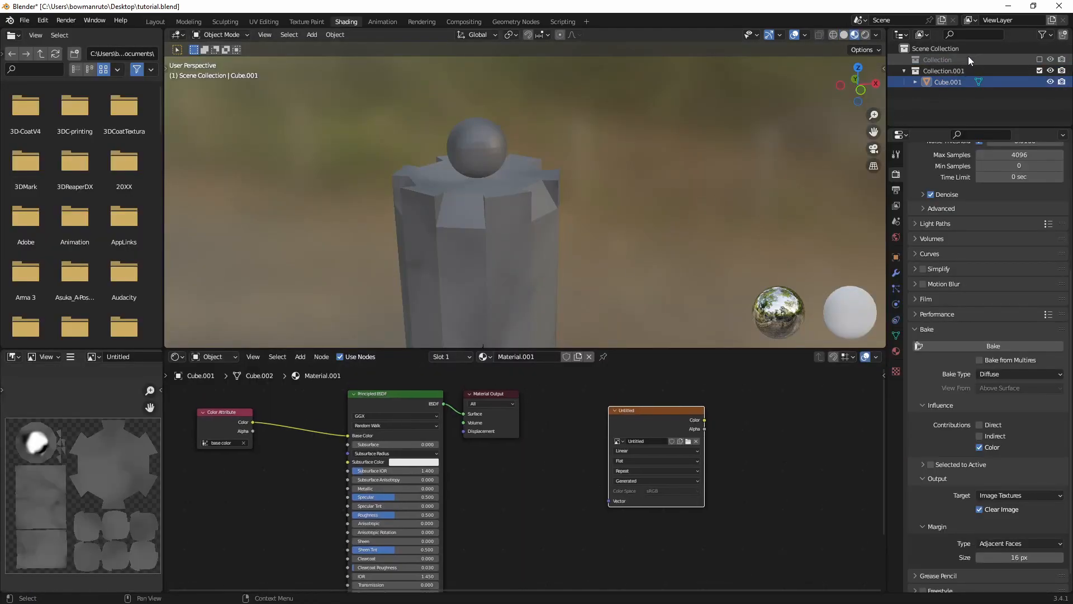
Enable Collection in place of Collection.001 and join its Cube and Cylinder into one object.
{"action": "left_click", "coordinate": [1040, 59]}
{"action": "left_click", "coordinate": [1040, 93]}
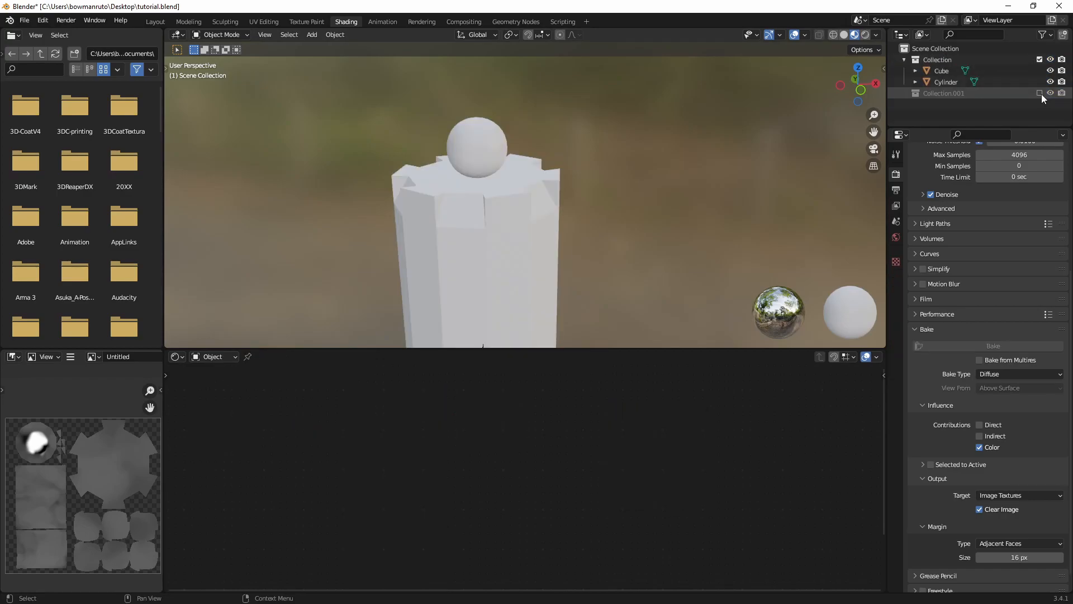
{"action": "left_click", "coordinate": [963, 73]}
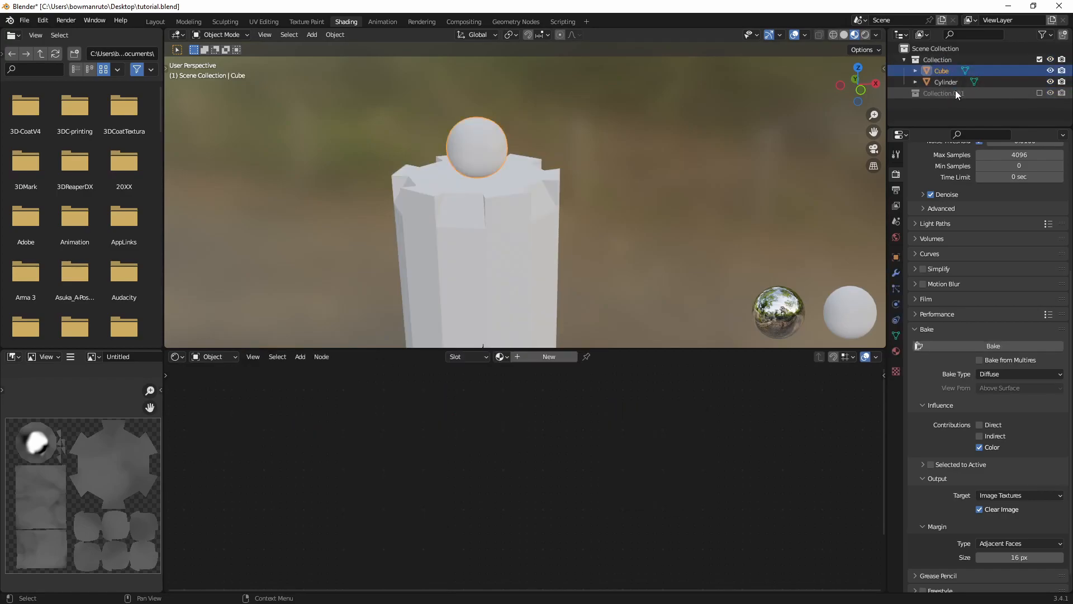
{"action": "left_click", "coordinate": [945, 82], "text": "ctrl"}
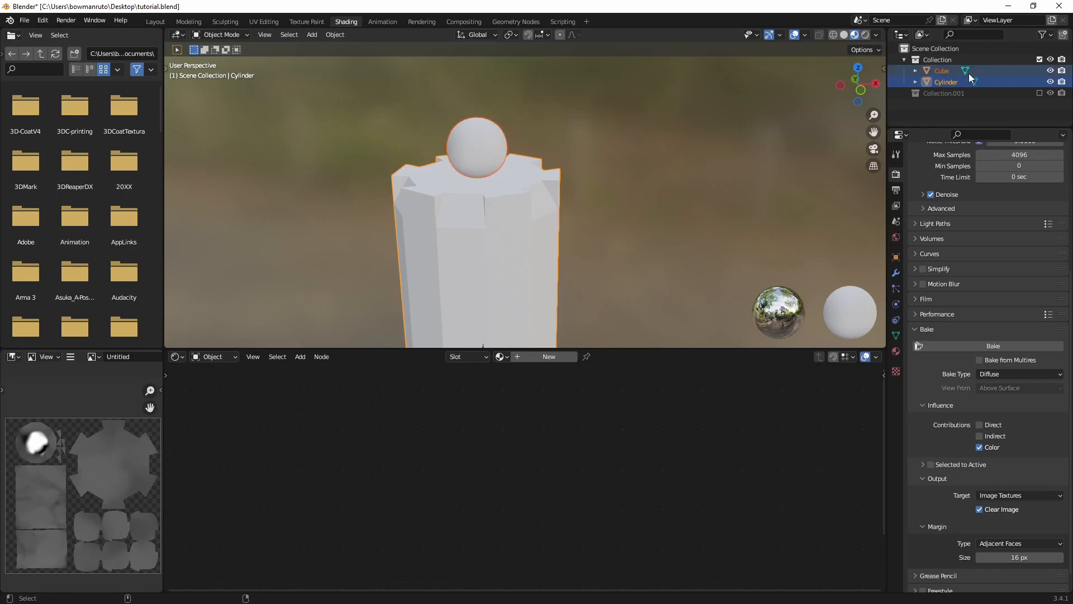
{"action": "middle_click_drag", "start_coordinate": [598, 152], "coordinate": [605, 165]}
{"action": "key", "text": "ctrl+j"}
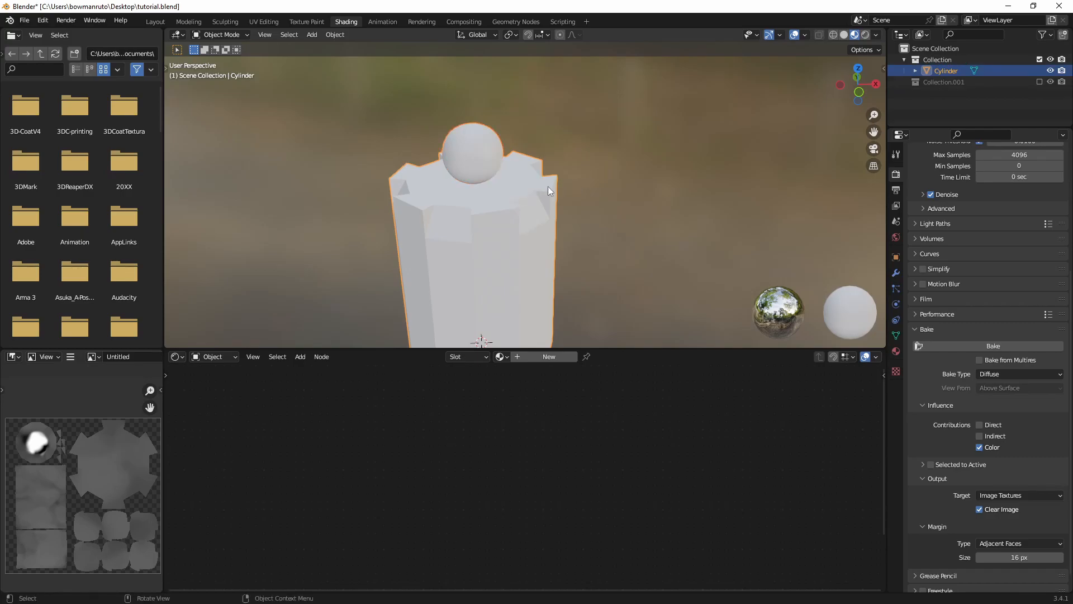
Create a new material for the joined Cylinder and add an Image Texture node beside its Principled BSDF.
{"action": "left_click", "coordinate": [545, 358]}
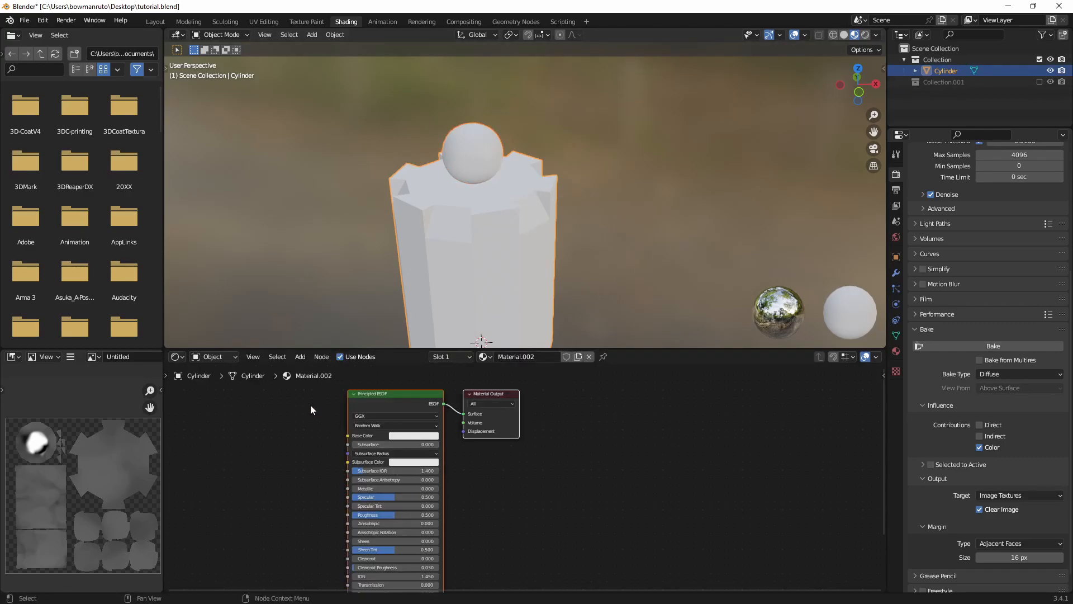
{"action": "left_click", "coordinate": [299, 358]}
{"action": "left_click", "coordinate": [313, 379]}
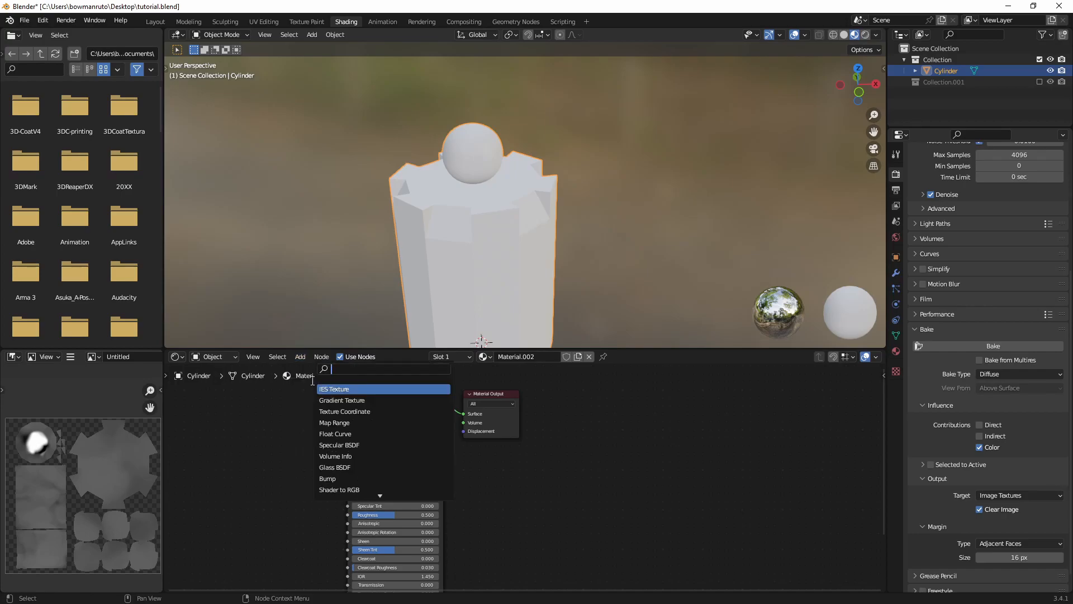
{"action": "type", "text": "un"}
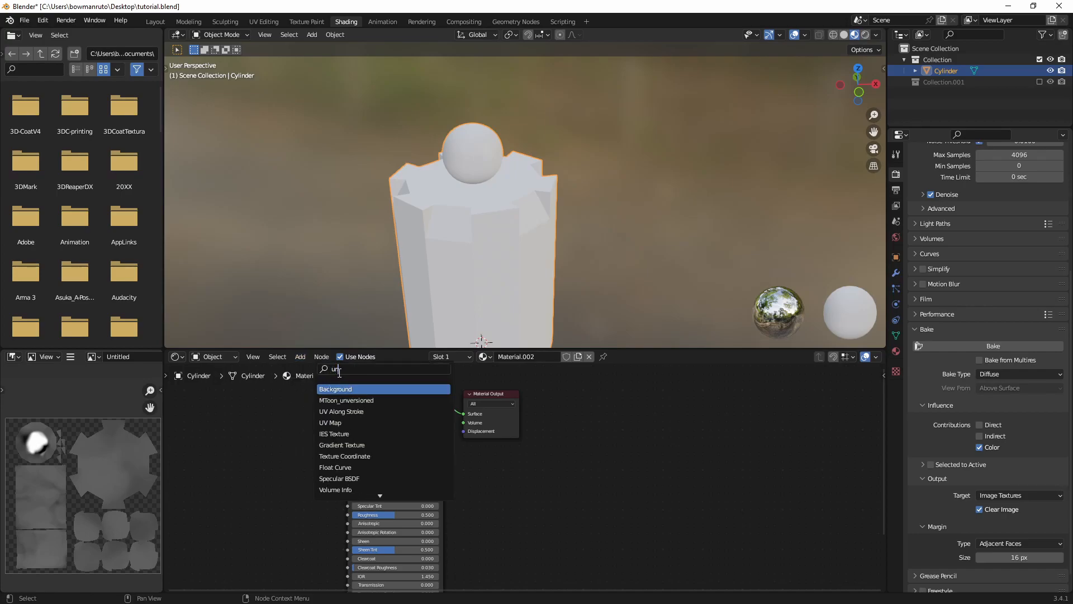
{"action": "key", "text": "BackSpace"}
{"action": "key", "text": "BackSpace"}
{"action": "type", "text": "i"}
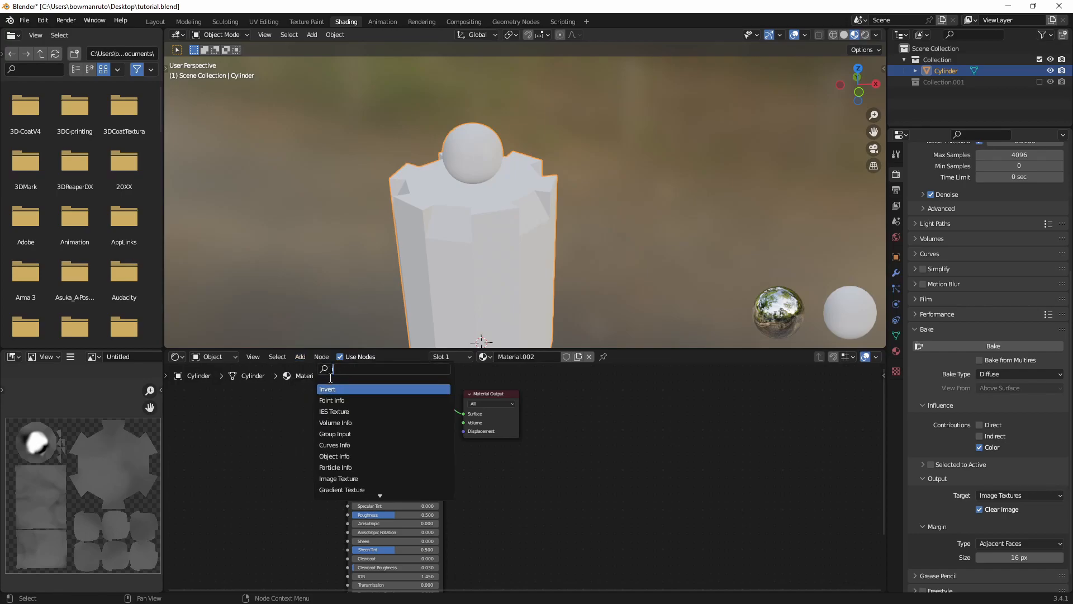
{"action": "type", "text": "ma"}
{"action": "key", "text": "Return"}
{"action": "left_click", "coordinate": [269, 462]}
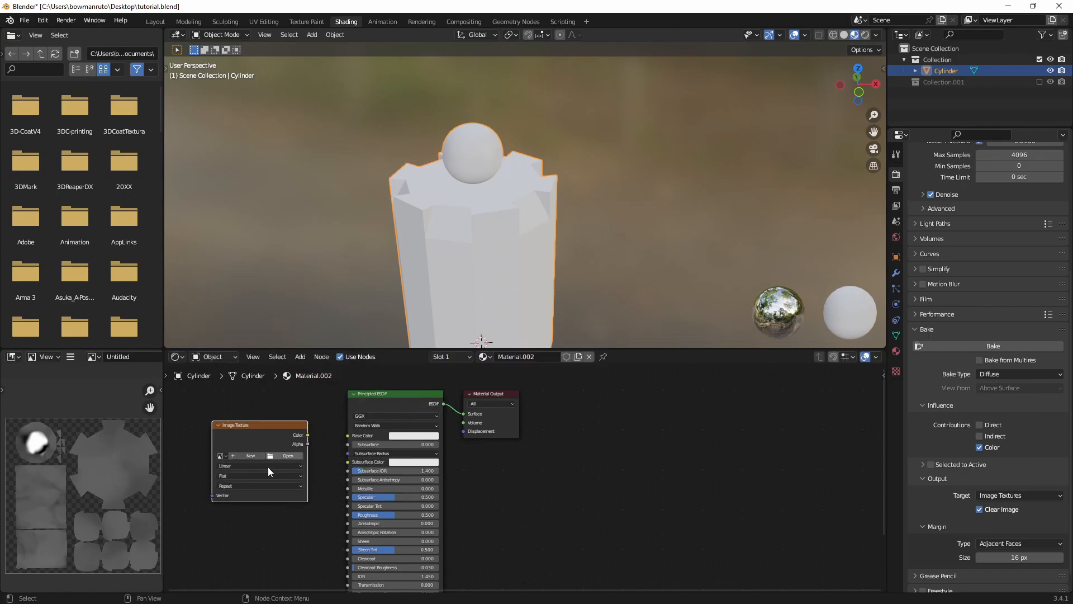
Assign the baked Untitled image to the texture node and connect its Color output to Base Color.
{"action": "left_click", "coordinate": [221, 456]}
{"action": "left_click", "coordinate": [248, 477]}
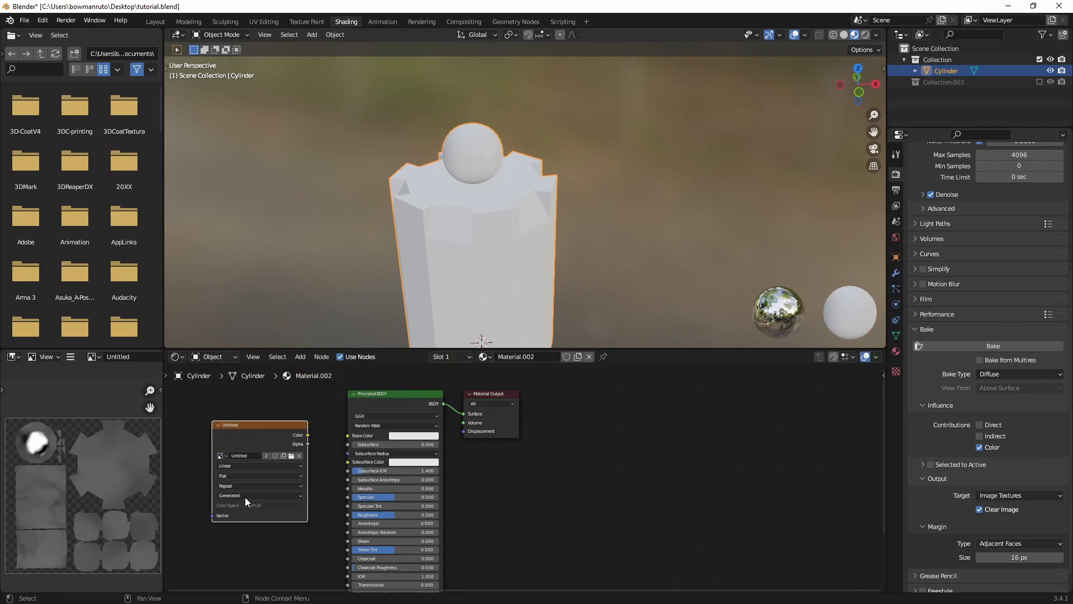
{"action": "left_click_drag", "start_coordinate": [308, 436], "coordinate": [363, 406]}
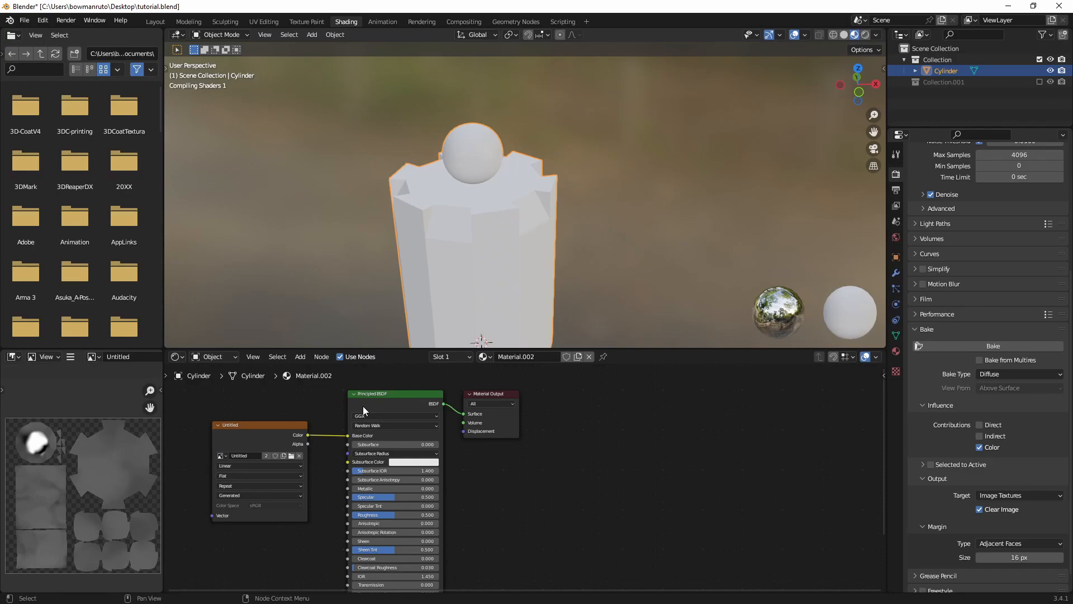
{"action": "middle_click_drag", "start_coordinate": [615, 233], "coordinate": [564, 263]}
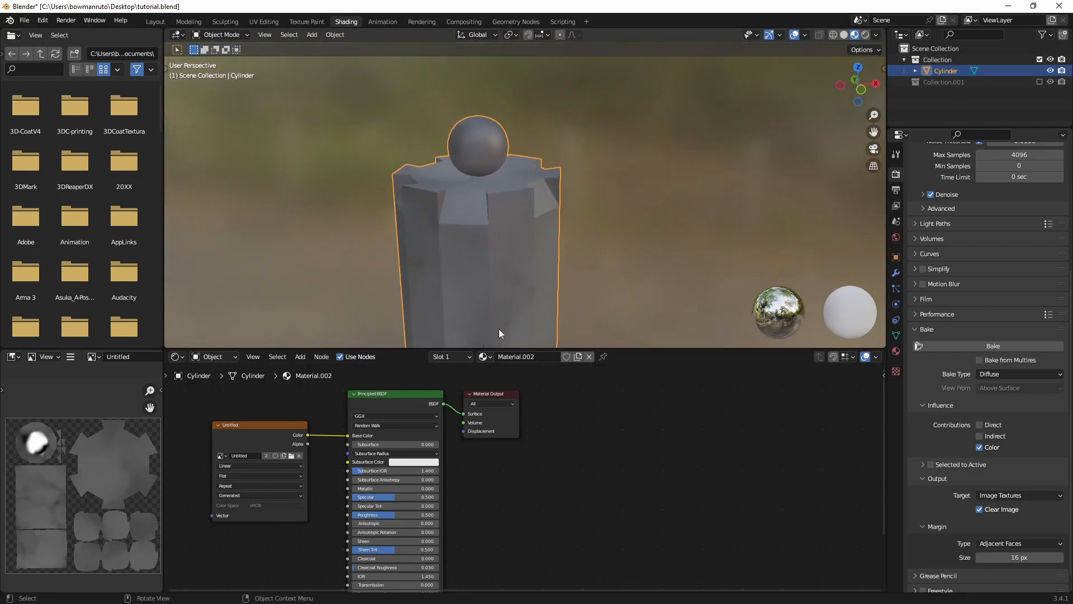
Try the Principled BSDF with Specular at 0, and raise the value again to compare the surface's look.
{"action": "left_click_drag", "start_coordinate": [391, 497], "coordinate": [358, 496]}
{"action": "middle_click_drag", "start_coordinate": [559, 245], "coordinate": [538, 289]}
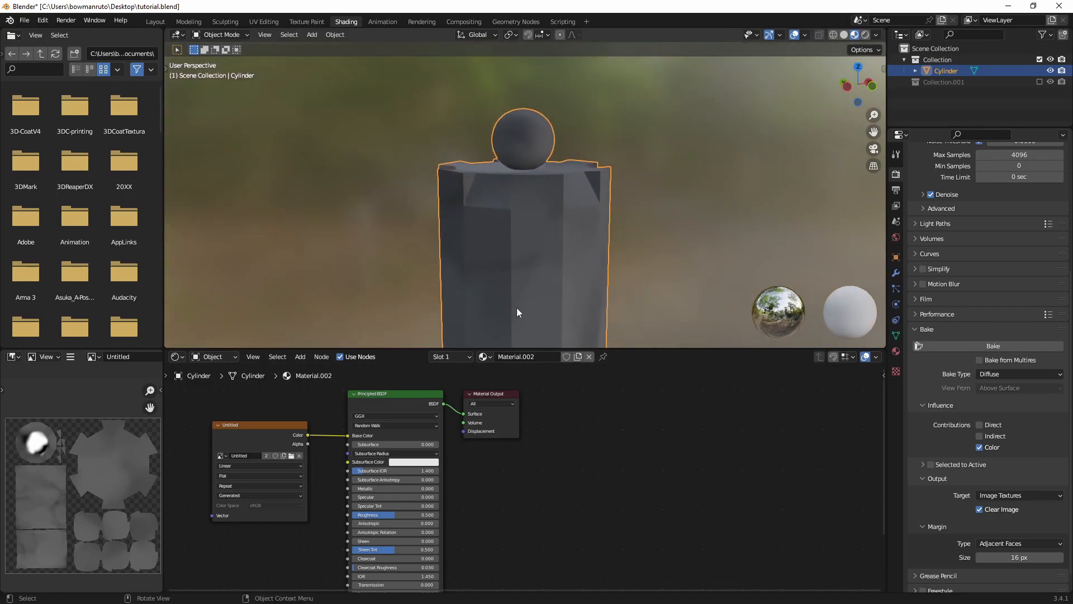
{"action": "left_click_drag", "start_coordinate": [380, 497], "coordinate": [395, 496]}
{"action": "middle_click_drag", "start_coordinate": [583, 233], "coordinate": [413, 179]}
Switch to the Layout workspace and inspect the textured Cylinder from several sides in different viewport shading modes.
{"action": "left_click", "coordinate": [167, 21]}
{"action": "mouse_move", "coordinate": [330, 184]}
{"action": "middle_mouse_down"}
{"action": "mouse_move", "coordinate": [542, 240]}
{"action": "mouse_move", "coordinate": [721, 129]}
{"action": "middle_mouse_up"}
{"action": "left_click", "coordinate": [857, 35]}
{"action": "left_click", "coordinate": [865, 36]}
{"action": "mouse_move", "coordinate": [791, 132]}
{"action": "middle_mouse_down"}
{"action": "mouse_move", "coordinate": [690, 168]}
{"action": "mouse_move", "coordinate": [719, 166]}
{"action": "mouse_move", "coordinate": [771, 112]}
{"action": "mouse_move", "coordinate": [711, 171]}
{"action": "middle_mouse_up"}
{"action": "left_click", "coordinate": [841, 34]}
{"action": "middle_click_drag", "start_coordinate": [771, 112], "coordinate": [786, 154]}
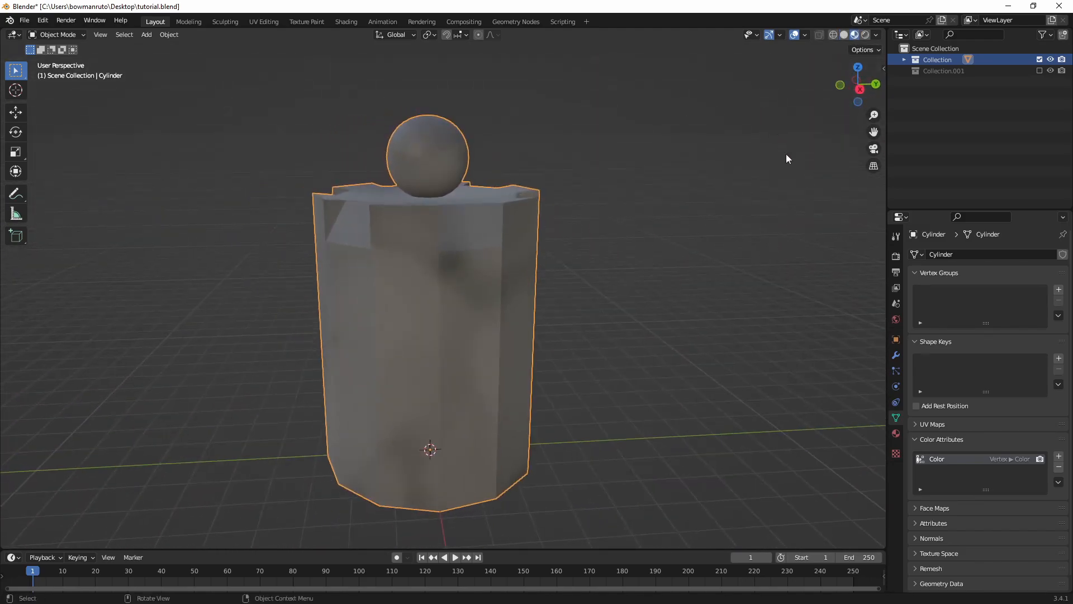
Compare the vertex-painted model in Collection.001 with the baked one by toggling the collections, leaving only Collection enabled.
{"action": "left_click", "coordinate": [1039, 70]}
{"action": "left_click", "coordinate": [1040, 59]}
{"action": "left_click", "coordinate": [1039, 59]}
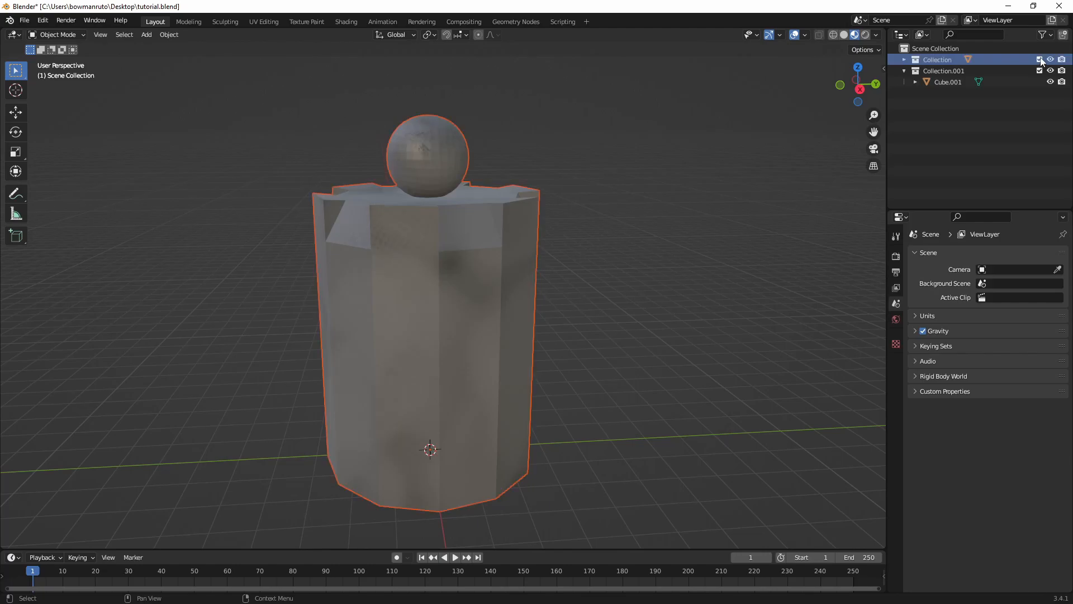
{"action": "left_click", "coordinate": [1039, 70]}
{"action": "left_click", "coordinate": [680, 167]}
{"action": "middle_click_drag", "start_coordinate": [630, 212], "coordinate": [695, 202]}
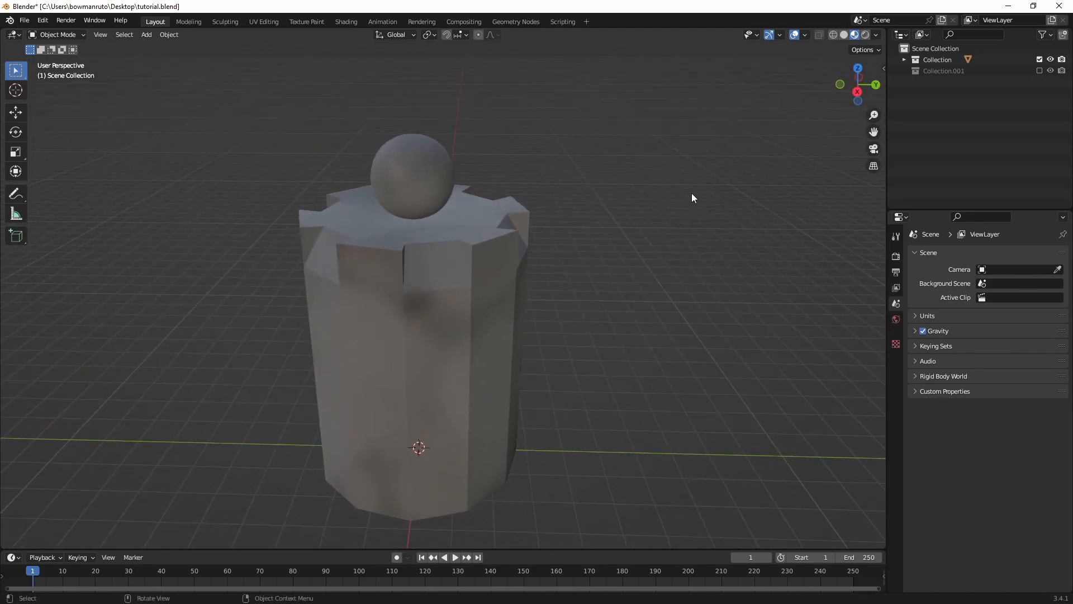
Examine the low-poly topology of the Cylinder in Edit Mode and return to Object Mode.
{"action": "left_click", "coordinate": [485, 285]}
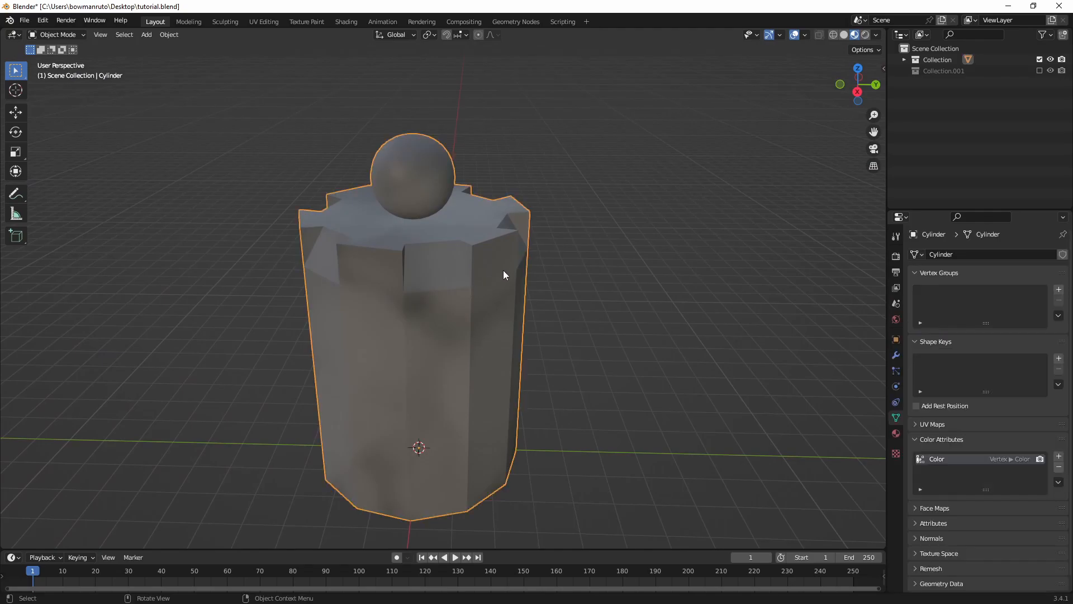
{"action": "key", "text": "Tab"}
{"action": "key", "text": "b"}
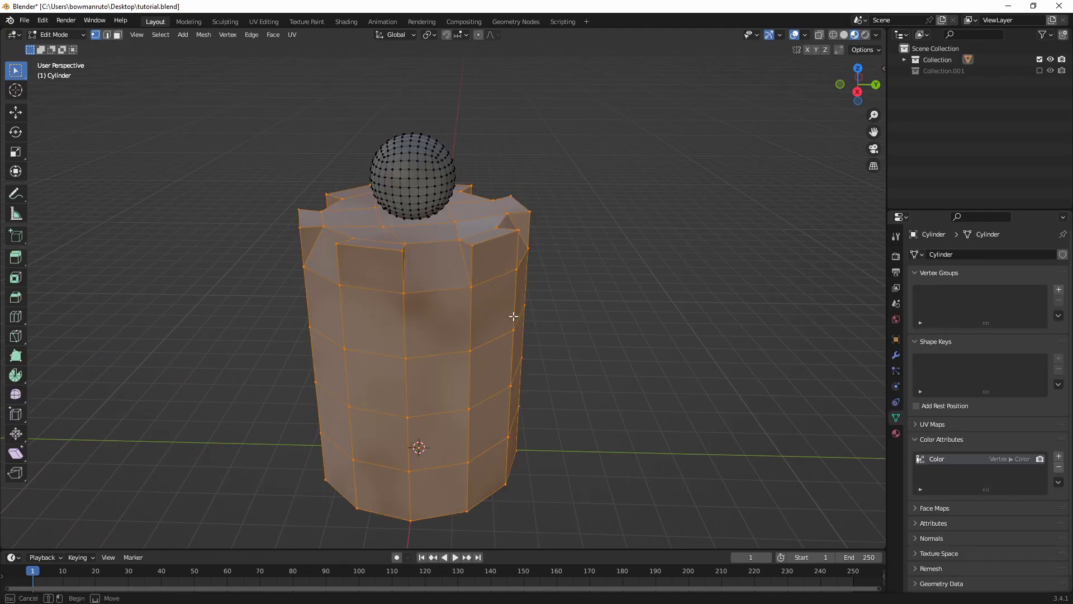
{"action": "left_click_drag", "start_coordinate": [508, 311], "coordinate": [454, 317]}
{"action": "middle_click_drag", "start_coordinate": [503, 298], "coordinate": [475, 310]}
{"action": "key", "text": "Tab"}
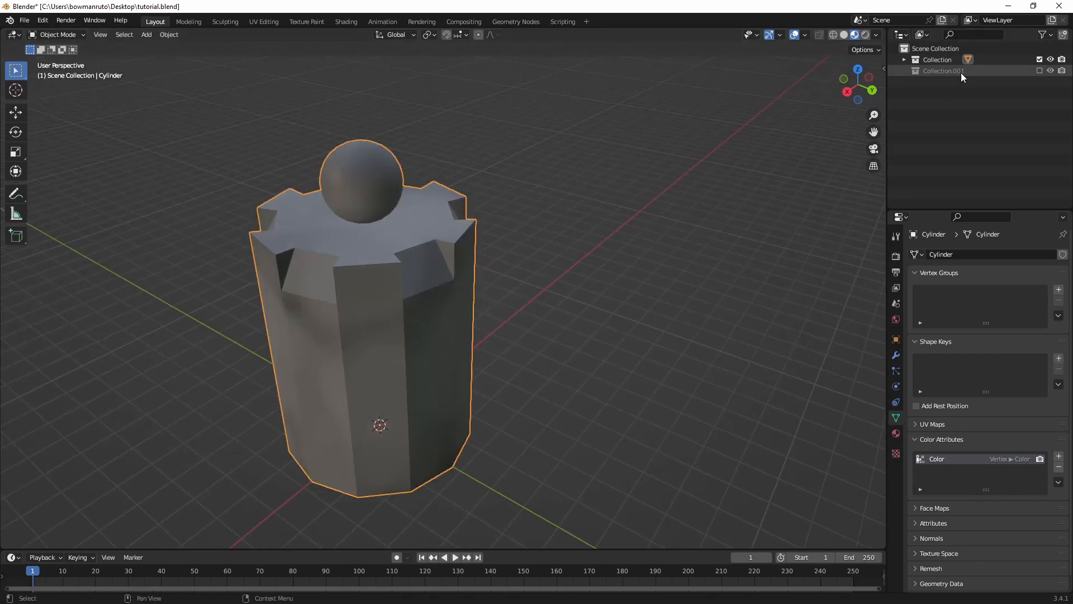
Display Collection.001 in place of Collection and examine its vertex-painted model from different angles.
{"action": "left_click", "coordinate": [1041, 70]}
{"action": "left_click", "coordinate": [1040, 59]}
{"action": "left_click", "coordinate": [961, 82]}
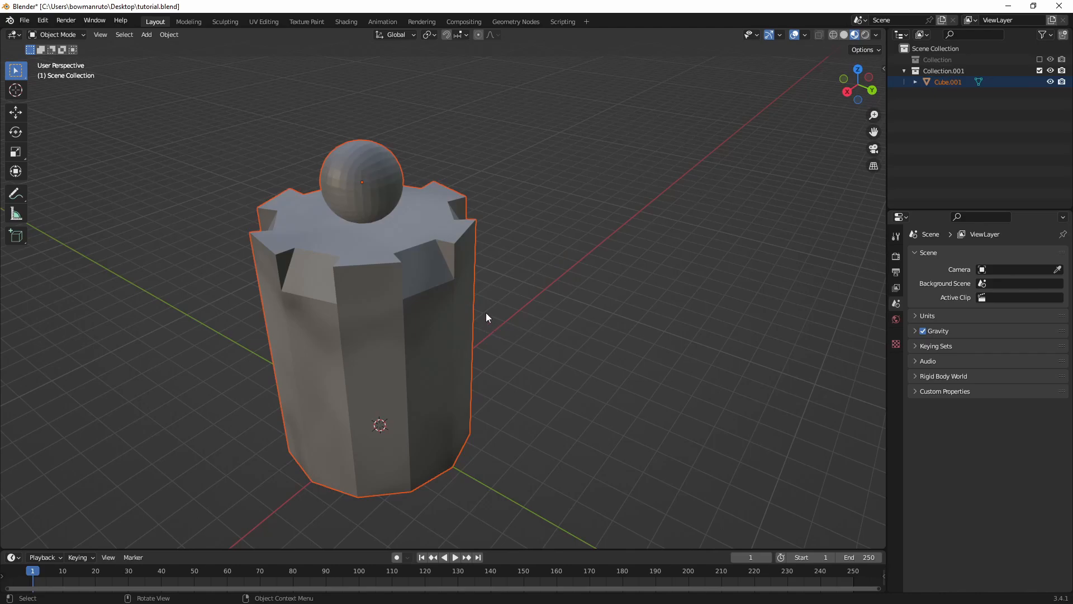
{"action": "middle_click_drag", "start_coordinate": [486, 313], "coordinate": [545, 279]}
{"action": "mouse_move", "coordinate": [643, 240]}
{"action": "middle_mouse_down"}
{"action": "mouse_move", "coordinate": [642, 256]}
{"action": "mouse_move", "coordinate": [652, 252]}
{"action": "middle_mouse_up"}
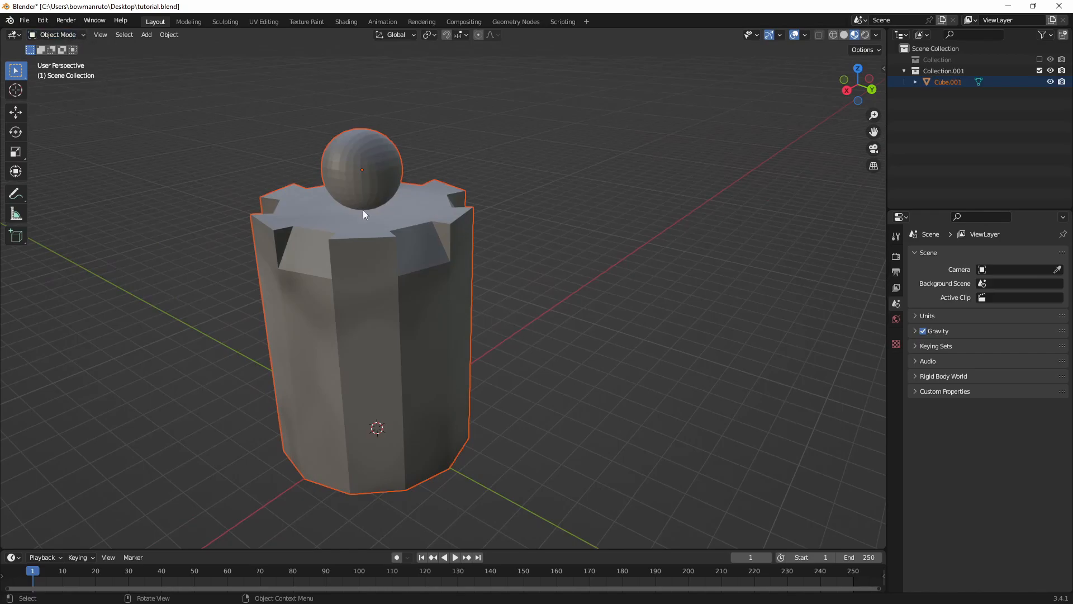
Examine the mesh density of Cube.001 in Edit Mode and return to Object Mode.
{"action": "left_click", "coordinate": [391, 236]}
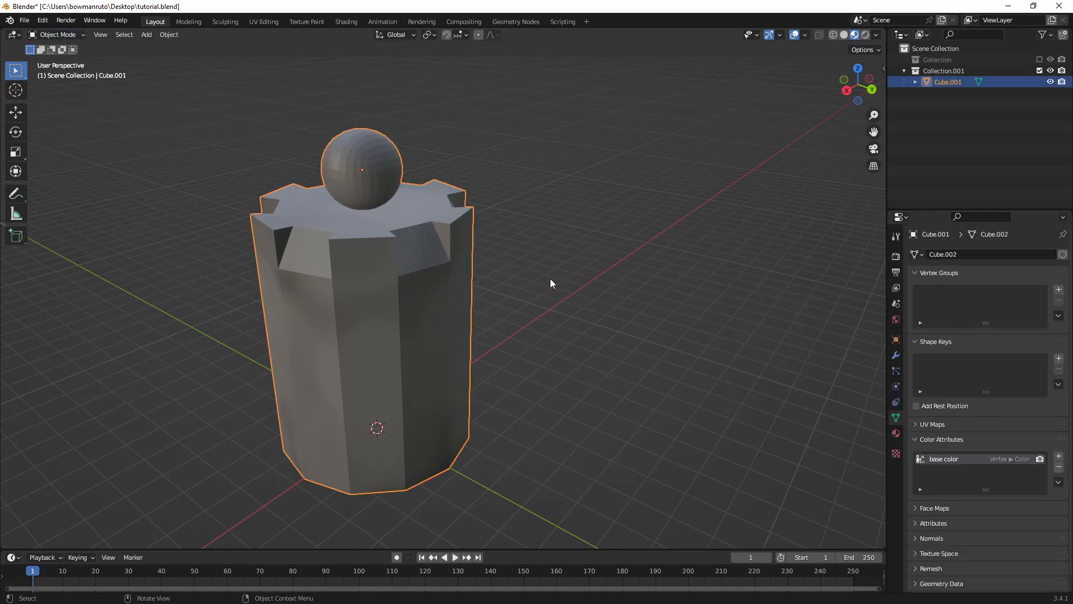
{"action": "key", "text": "Tab"}
{"action": "middle_click_drag", "start_coordinate": [571, 283], "coordinate": [551, 252]}
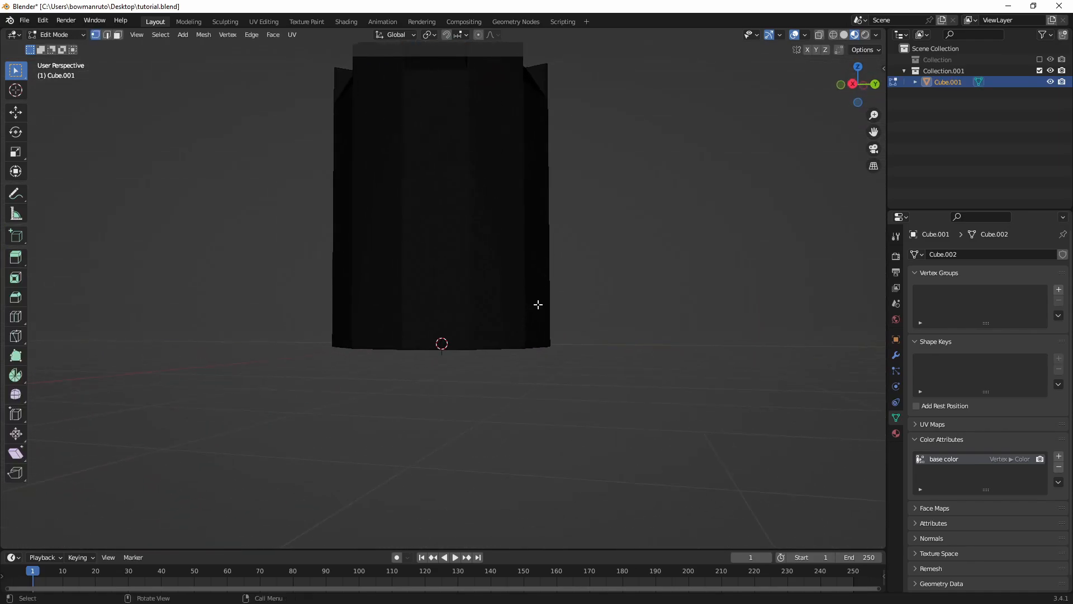
{"action": "scroll", "coordinate": [536, 304], "scroll_direction": "up", "scroll_amount": 6}
{"action": "scroll", "coordinate": [622, 215], "scroll_direction": "down", "scroll_amount": 6}
{"action": "middle_click_drag", "start_coordinate": [595, 242], "coordinate": [585, 302]}
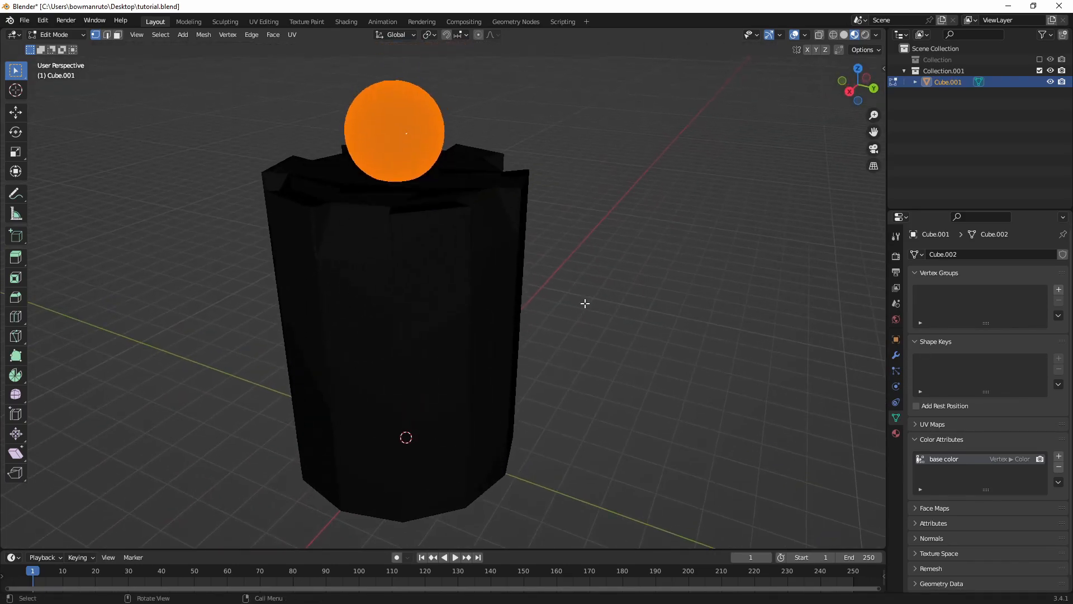
{"action": "left_click", "coordinate": [56, 34]}
{"action": "left_click", "coordinate": [61, 48]}
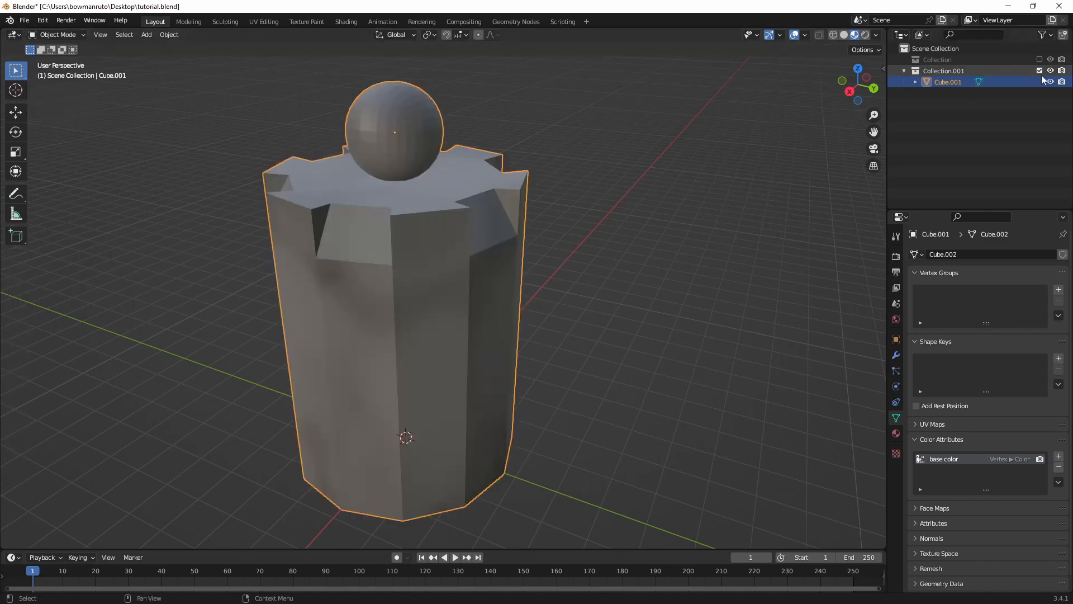
Disable Collection.001 and enable Collection to bring back the textured low-poly model.
{"action": "left_click", "coordinate": [1040, 70]}
{"action": "left_click", "coordinate": [1040, 59]}
{"action": "middle_click_drag", "start_coordinate": [665, 195], "coordinate": [673, 197]}
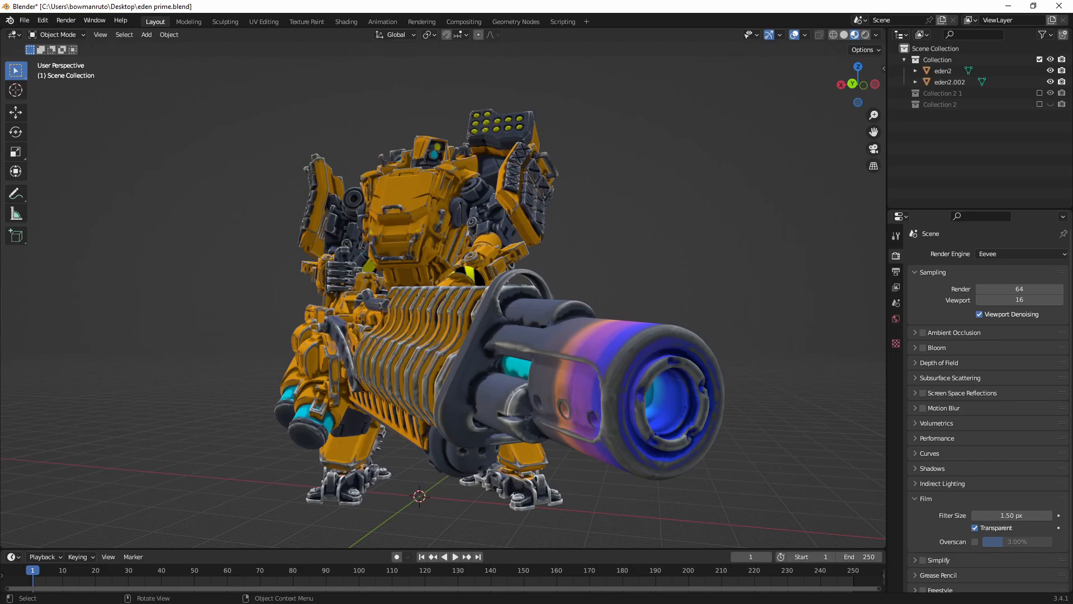
Select eden2 and examine the node network of its Default Texture material in the Shading workspace.
{"action": "mouse_move", "coordinate": [949, 69]}
{"action": "left_mouse_down"}
{"action": "mouse_move", "coordinate": [965, 66]}
{"action": "mouse_move", "coordinate": [940, 74]}
{"action": "left_mouse_up"}
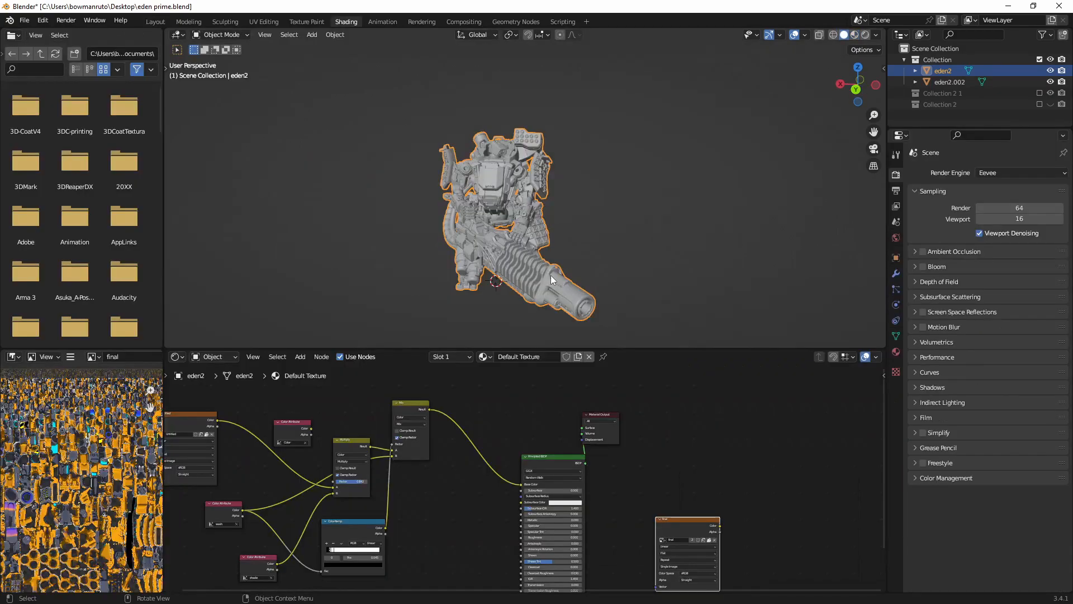
{"action": "middle_click_drag", "start_coordinate": [251, 521], "coordinate": [251, 476]}
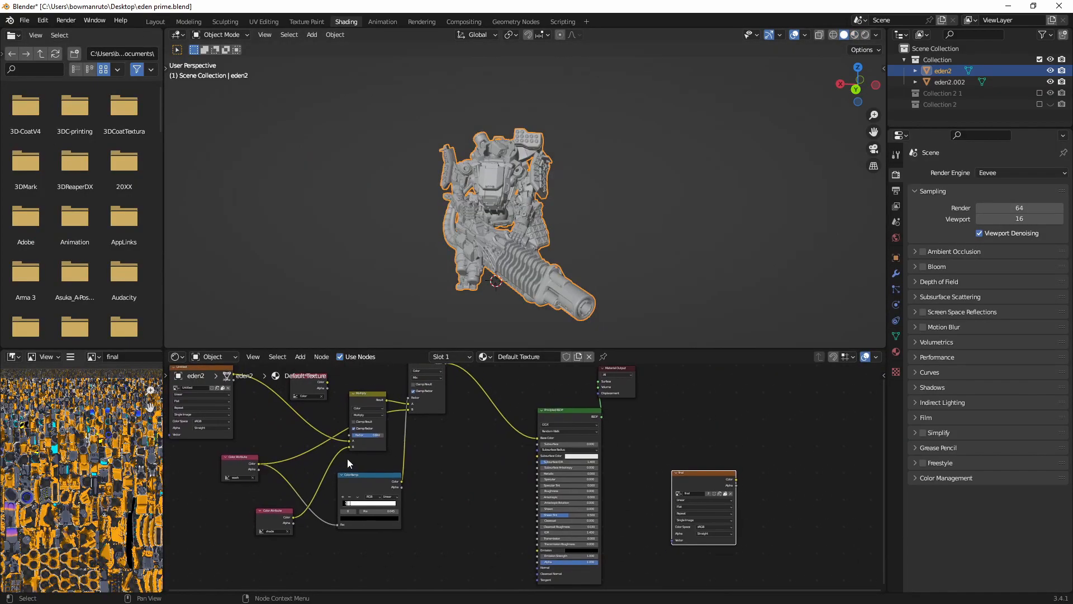
{"action": "middle_click_drag", "start_coordinate": [345, 461], "coordinate": [339, 478]}
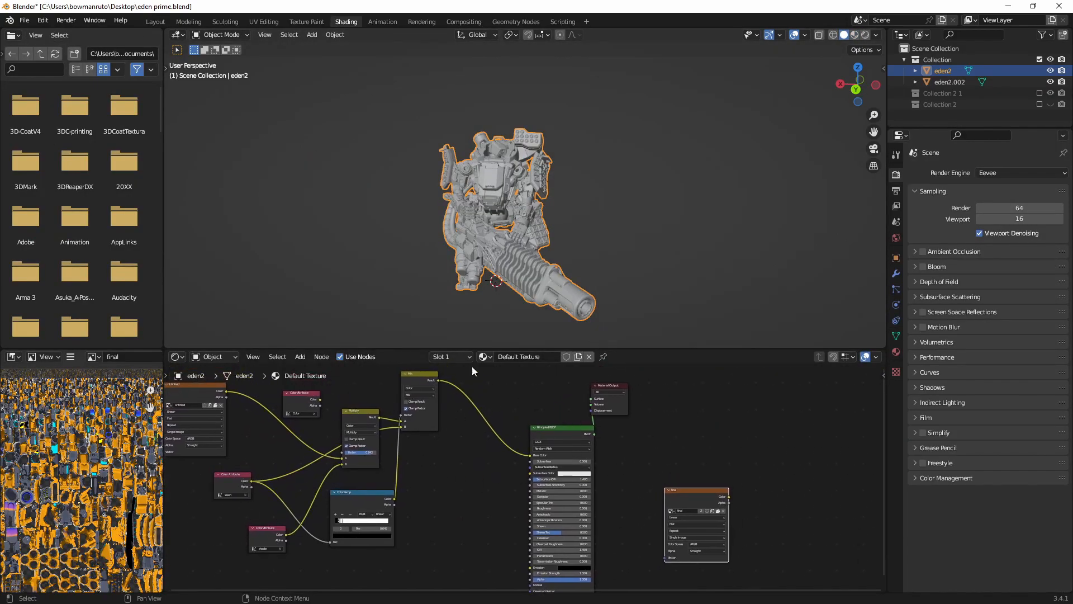
Select eden2.002 and examine its Final Material nodes and the baked image named final.
{"action": "left_click", "coordinate": [956, 82]}
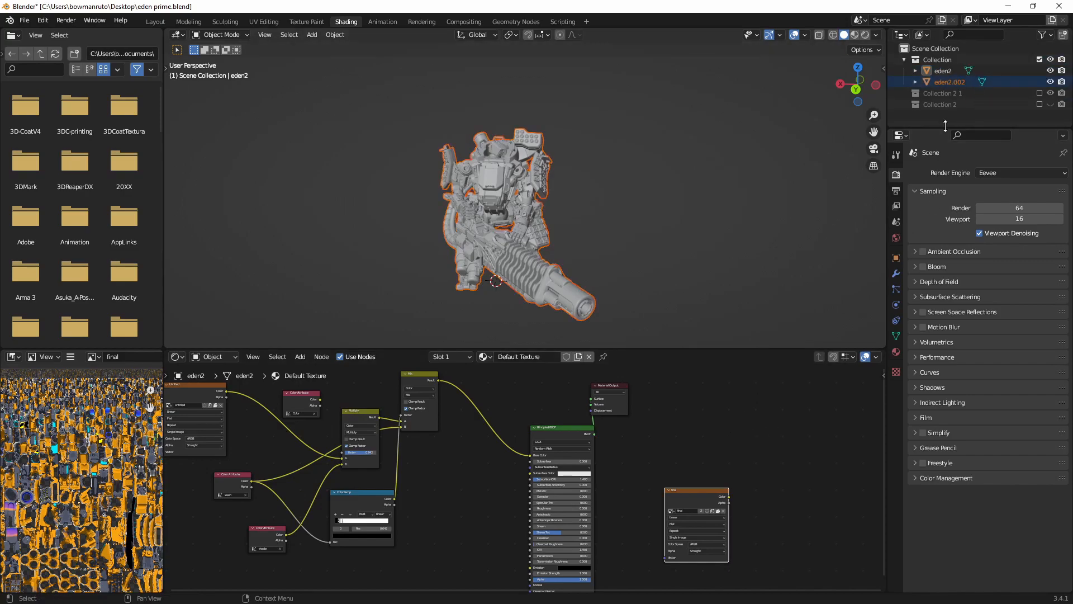
{"action": "left_click", "coordinate": [421, 391]}
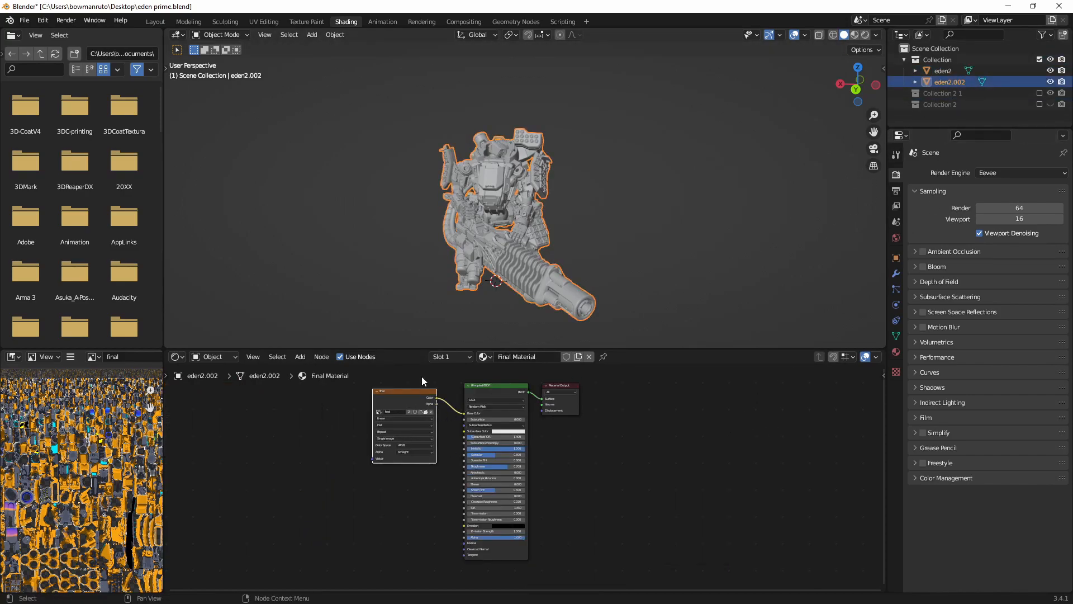
{"action": "middle_click_drag", "start_coordinate": [135, 473], "coordinate": [208, 437]}
{"action": "middle_click_drag", "start_coordinate": [61, 464], "coordinate": [159, 442]}
{"action": "middle_click_drag", "start_coordinate": [8, 403], "coordinate": [17, 505]}
{"action": "mouse_move", "coordinate": [96, 468]}
{"action": "middle_mouse_down"}
{"action": "mouse_move", "coordinate": [42, 509]}
{"action": "mouse_move", "coordinate": [48, 519]}
{"action": "mouse_move", "coordinate": [99, 513]}
{"action": "mouse_move", "coordinate": [80, 510]}
{"action": "middle_mouse_up"}
Return to the Layout workspace and examine the textured mech from different angles.
{"action": "left_click", "coordinate": [156, 21]}
{"action": "middle_click_drag", "start_coordinate": [534, 282], "coordinate": [628, 292]}
{"action": "middle_click_drag", "start_coordinate": [522, 274], "coordinate": [662, 279]}
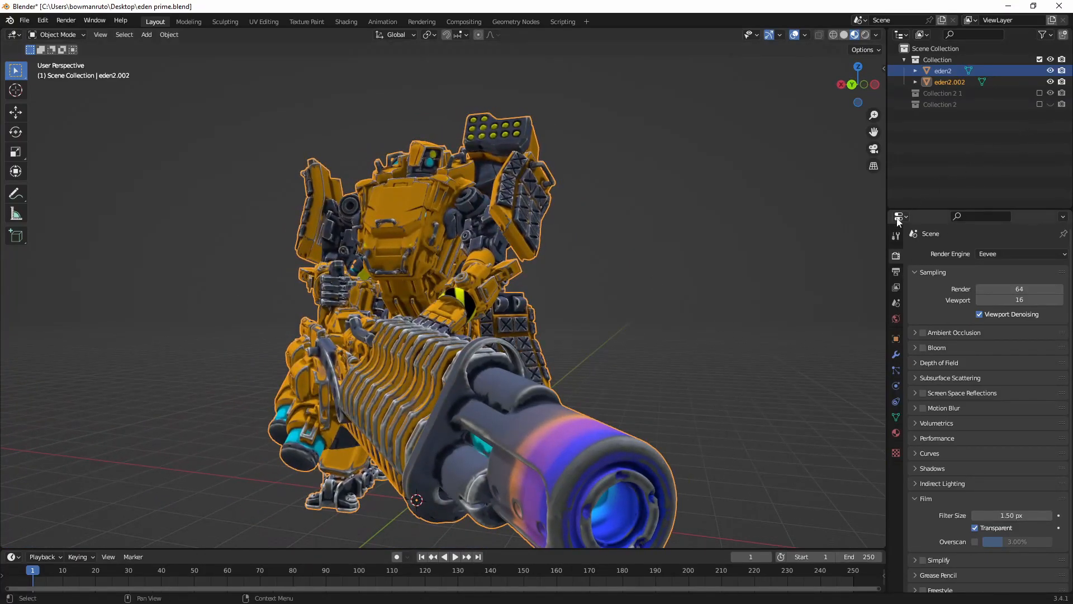
{"action": "middle_click_drag", "start_coordinate": [779, 255], "coordinate": [431, 260]}
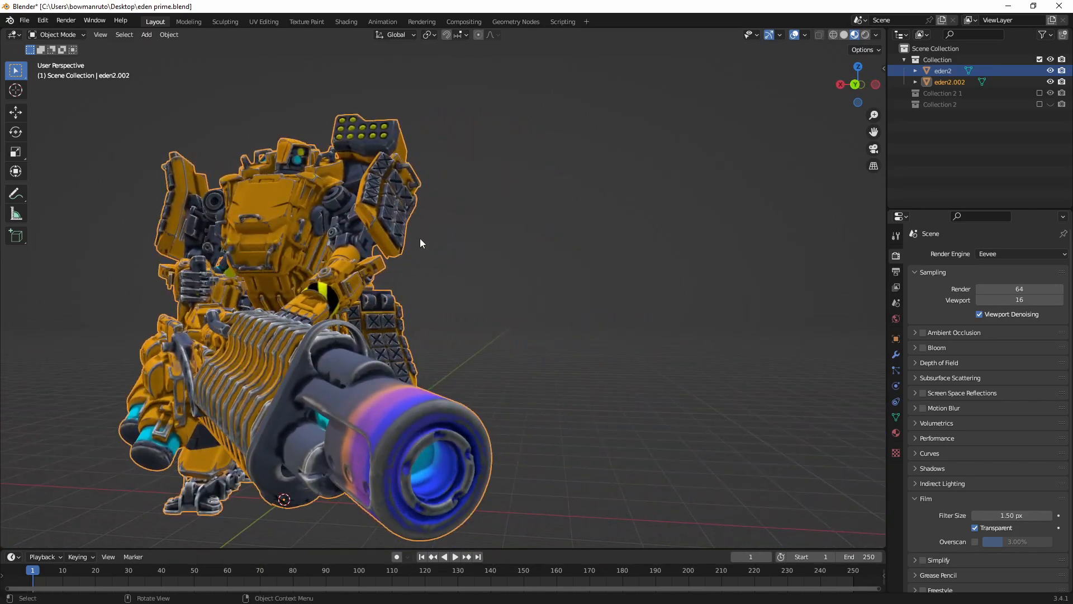
{"action": "middle_click_drag", "start_coordinate": [665, 246], "coordinate": [607, 251]}
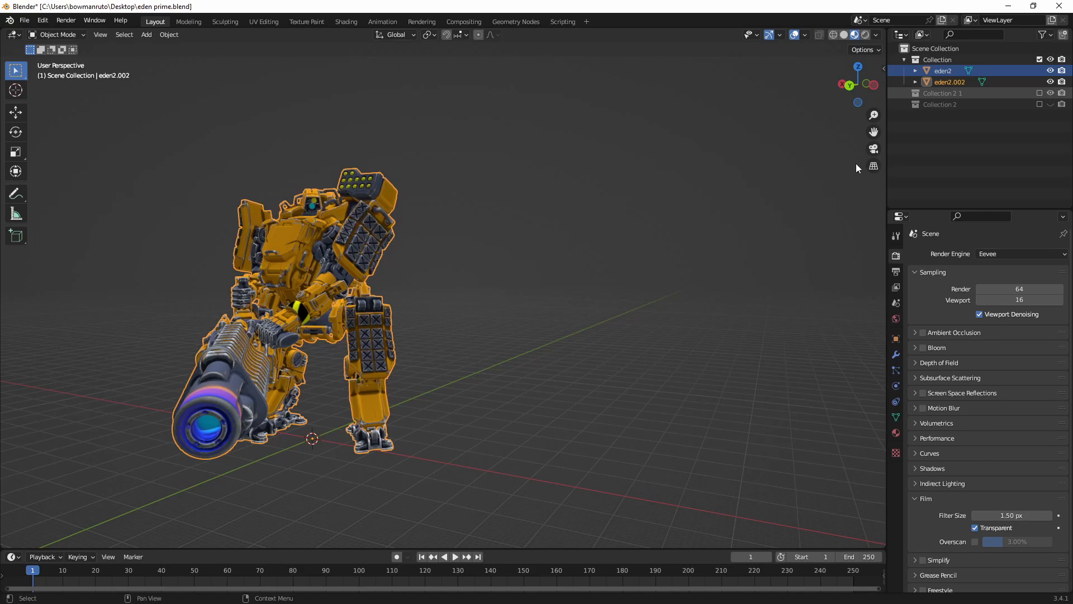
Display Collection 2 1 in place of Collection and examine its untextured grey mech from different angles.
{"action": "left_click", "coordinate": [1039, 93]}
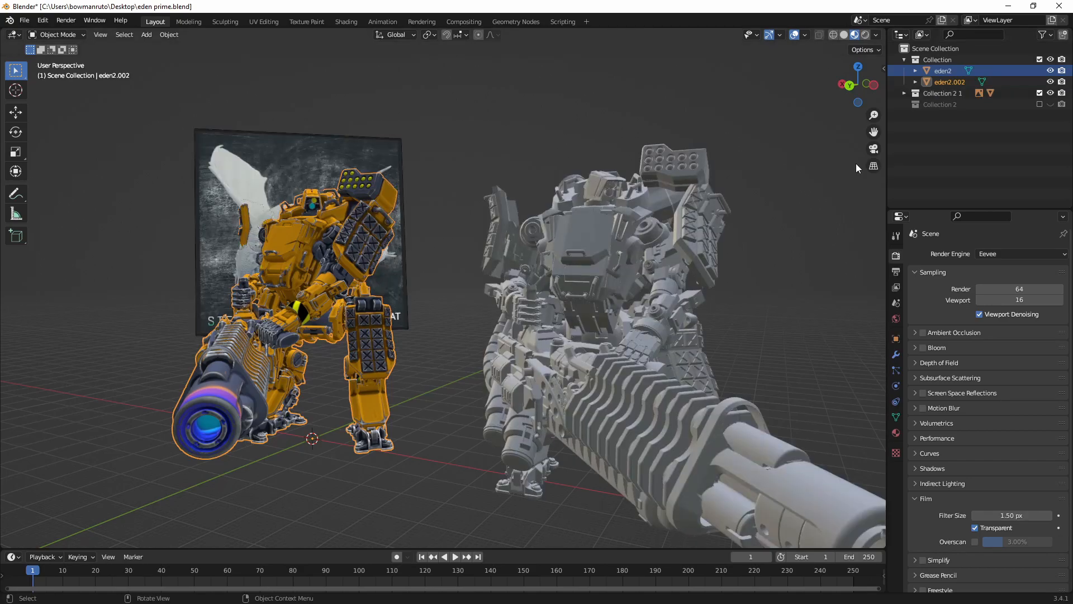
{"action": "left_click", "coordinate": [1040, 60]}
{"action": "middle_click_drag", "start_coordinate": [693, 270], "coordinate": [666, 242]}
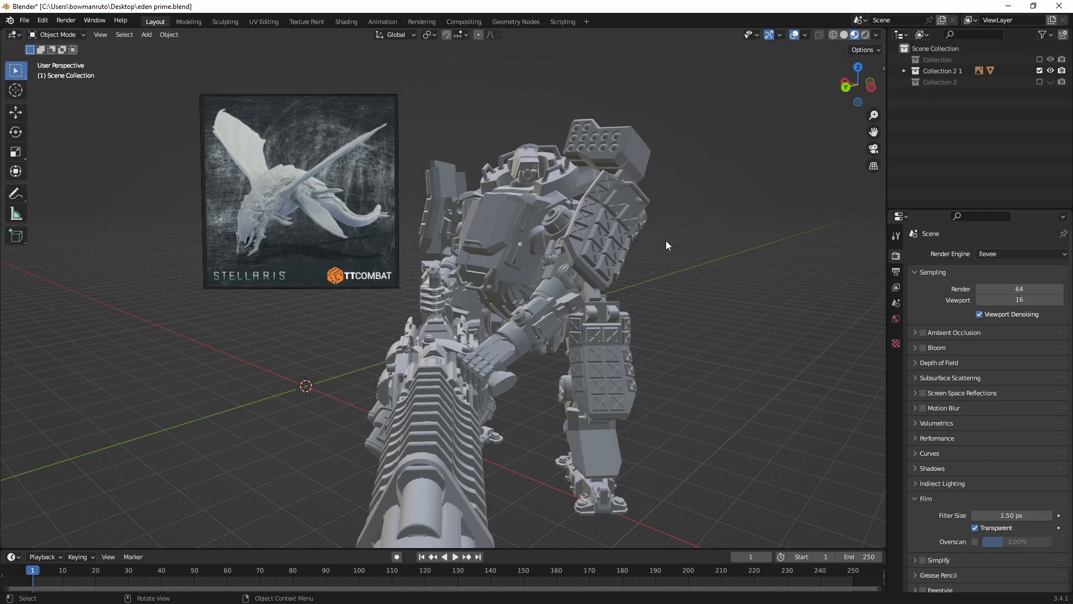
{"action": "mouse_move", "coordinate": [666, 240]}
{"action": "middle_mouse_down"}
{"action": "mouse_move", "coordinate": [685, 266]}
{"action": "mouse_move", "coordinate": [669, 243]}
{"action": "middle_mouse_up"}
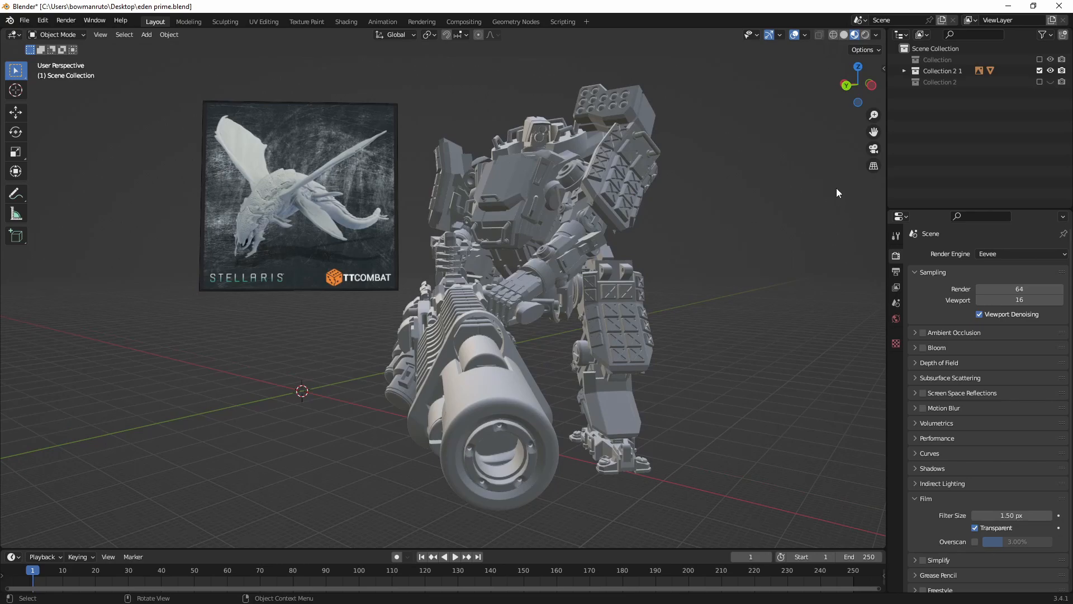
{"action": "middle_click_drag", "start_coordinate": [606, 244], "coordinate": [710, 267]}
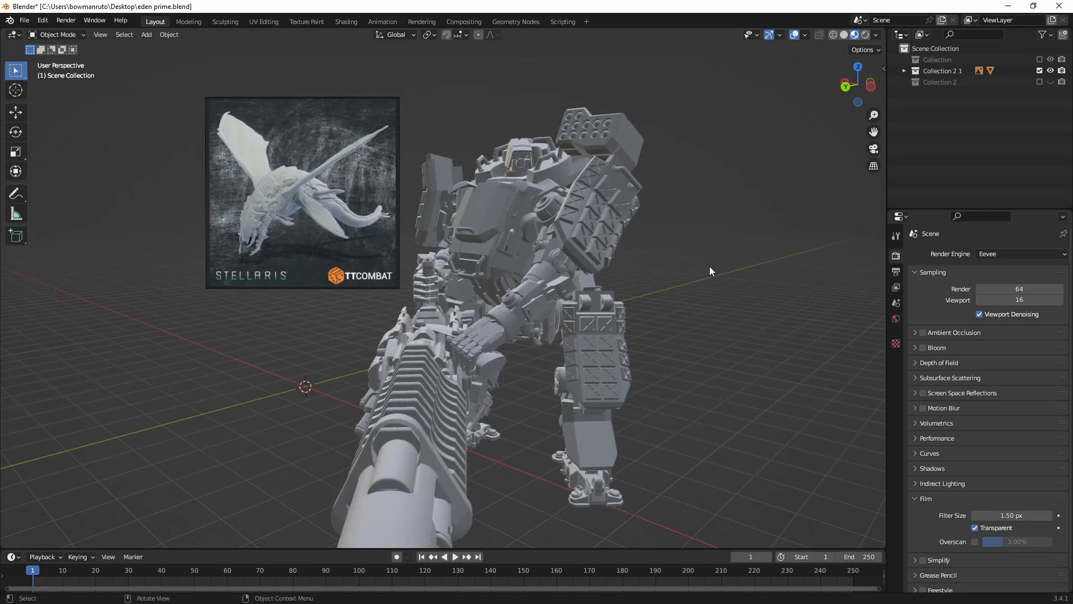
{"action": "middle_click_drag", "start_coordinate": [655, 224], "coordinate": [704, 233]}
Examine the Stellaris creature image up close and compare it with the whole grey mech beside it.
{"action": "scroll", "coordinate": [710, 215], "scroll_direction": "up", "scroll_amount": 5}
{"action": "mouse_move", "coordinate": [720, 196]}
{"action": "middle_mouse_down"}
{"action": "mouse_move", "coordinate": [688, 233]}
{"action": "mouse_move", "coordinate": [736, 267]}
{"action": "middle_mouse_up"}
{"action": "mouse_move", "coordinate": [450, 245]}
{"action": "middle_mouse_down", "text": "shift"}
{"action": "mouse_move", "coordinate": [495, 273]}
{"action": "mouse_move", "coordinate": [508, 305]}
{"action": "middle_mouse_up", "text": "shift"}
{"action": "middle_click_drag", "start_coordinate": [506, 305], "coordinate": [498, 238], "text": "ctrl"}
{"action": "scroll", "coordinate": [422, 235], "scroll_direction": "up", "scroll_amount": 3}
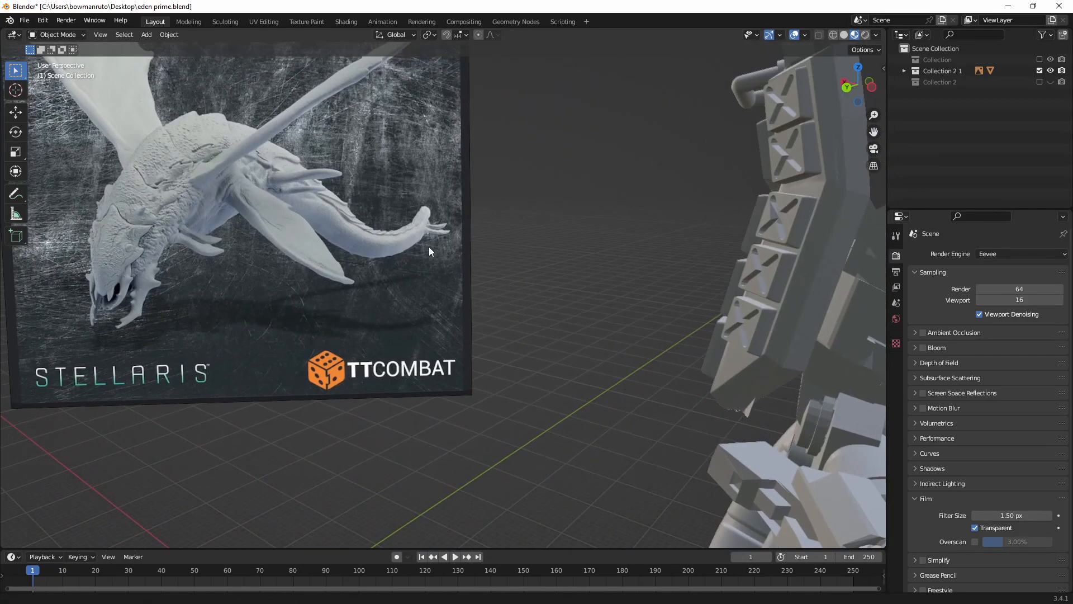
{"action": "middle_click_drag", "start_coordinate": [604, 276], "coordinate": [525, 313], "text": "ctrl"}
{"action": "middle_click_drag", "start_coordinate": [624, 306], "coordinate": [628, 348], "text": "ctrl"}
{"action": "middle_click_drag", "start_coordinate": [629, 347], "coordinate": [642, 323]}
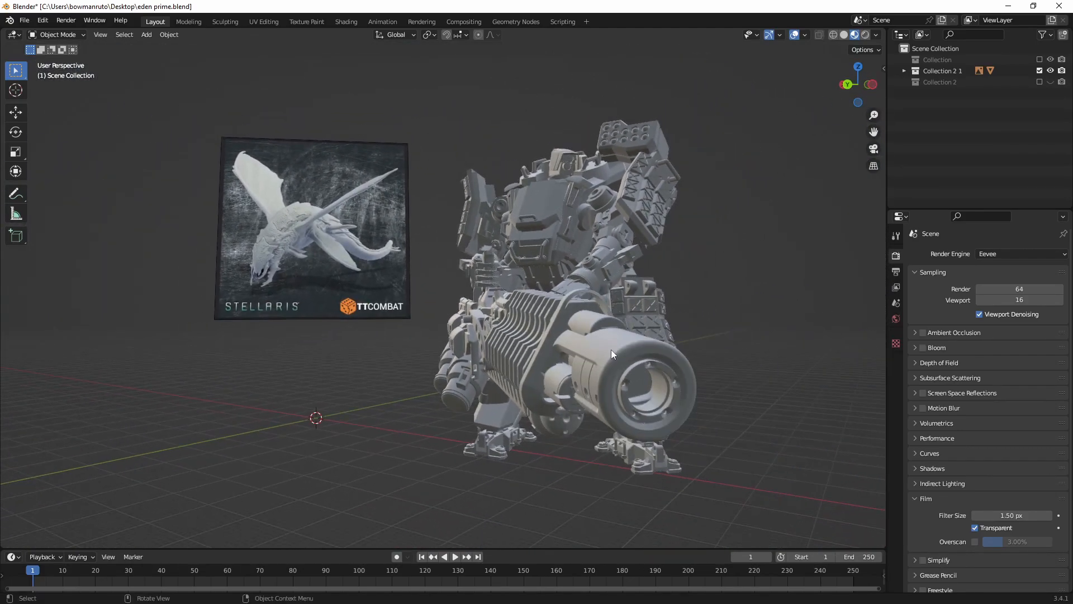